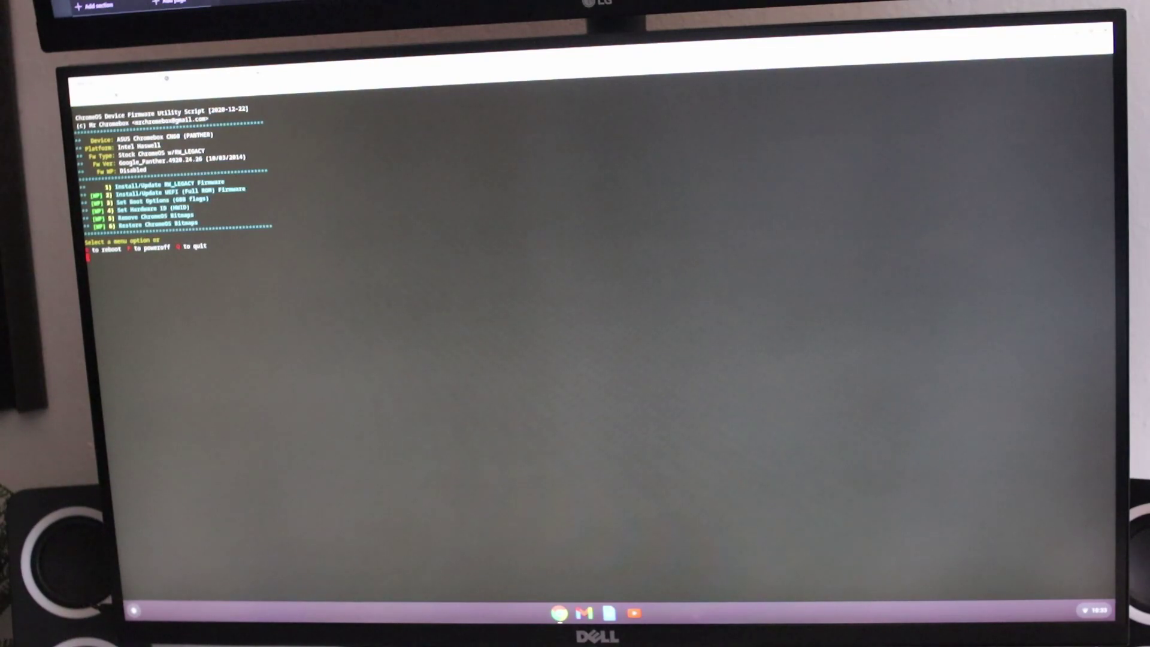
Start Install/Update UEFI (Full ROM) Firmware in the firmware utility script, accept both warnings and agree to back up the stock firmware
text(2)
key(Return)
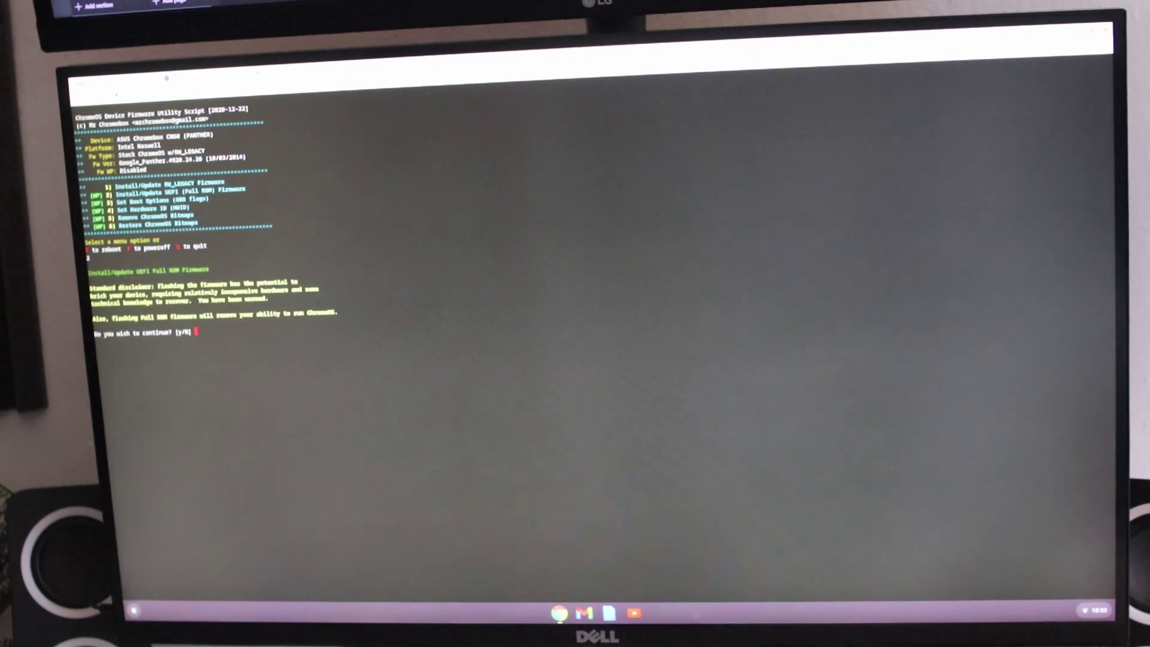
text(y)
key(Return)
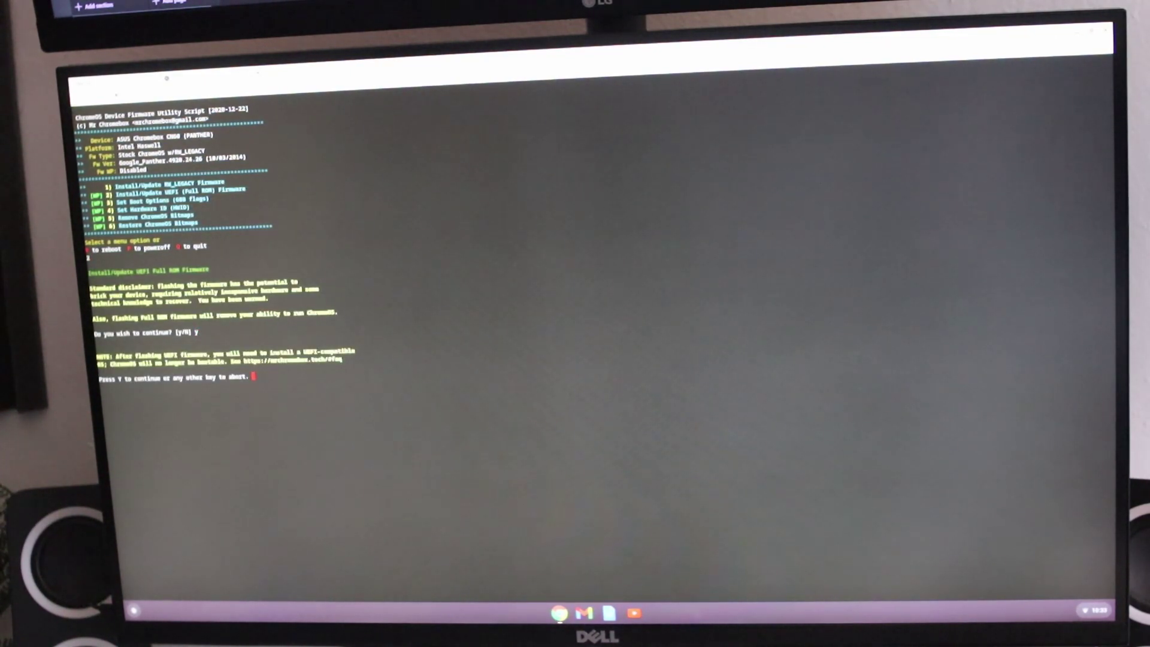
key(Return)
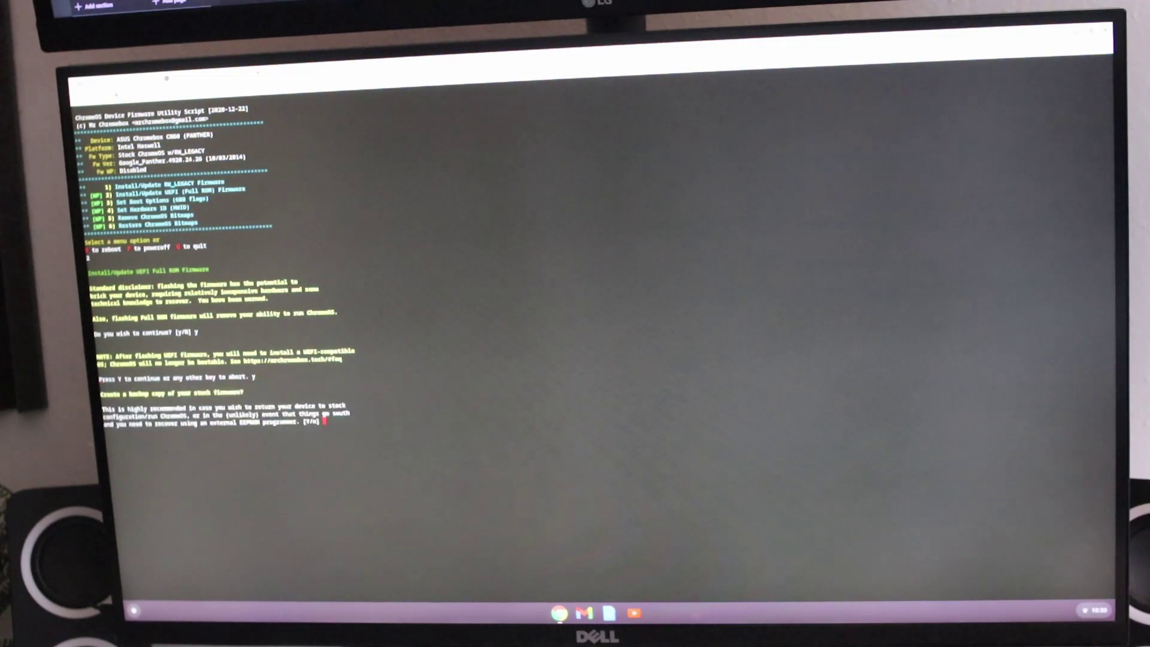
key(Return)
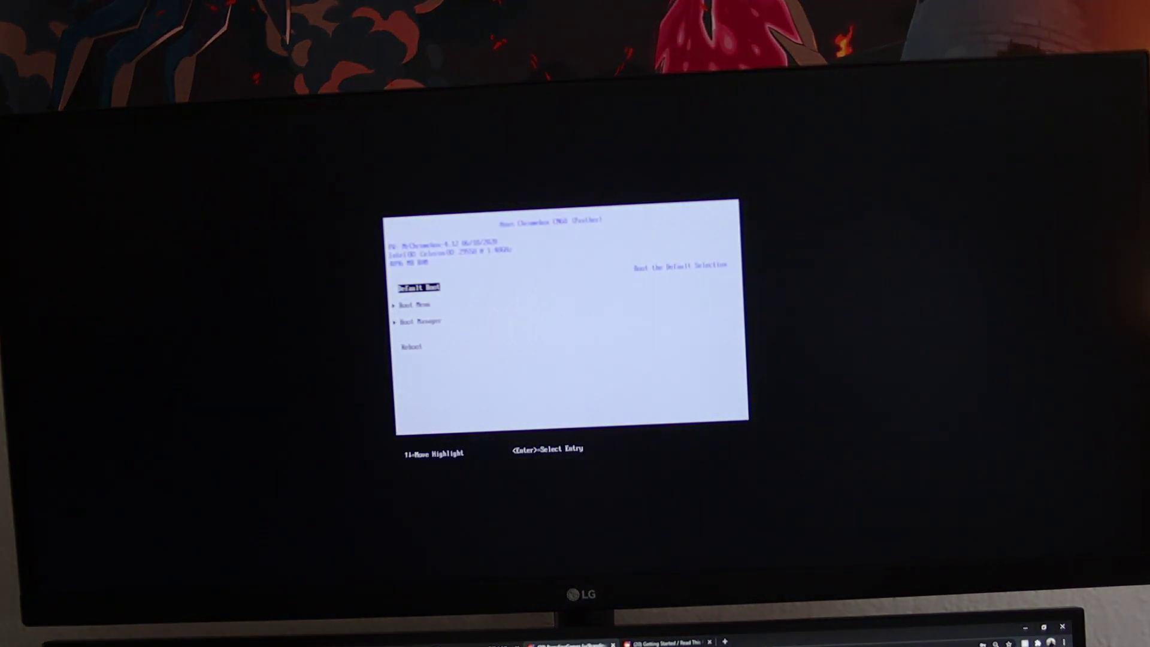
Boot the Chromebox from the SanDisk USB drive using the firmware's boot device list
key(Down)
key(Return)
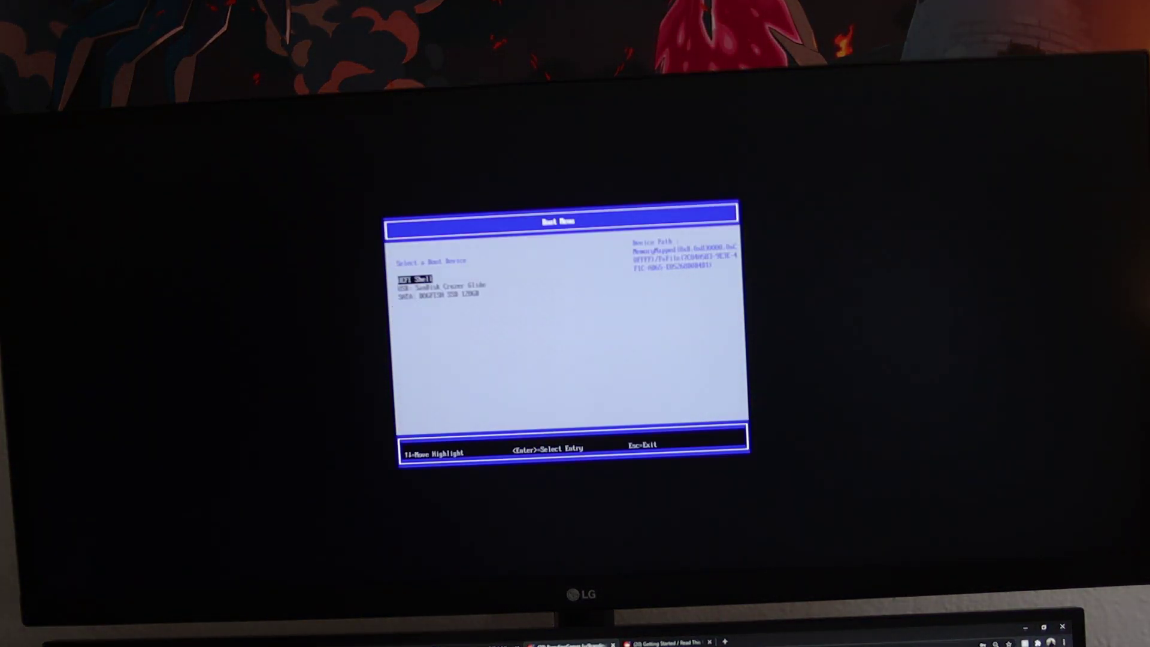
key(Down)
key(Return)
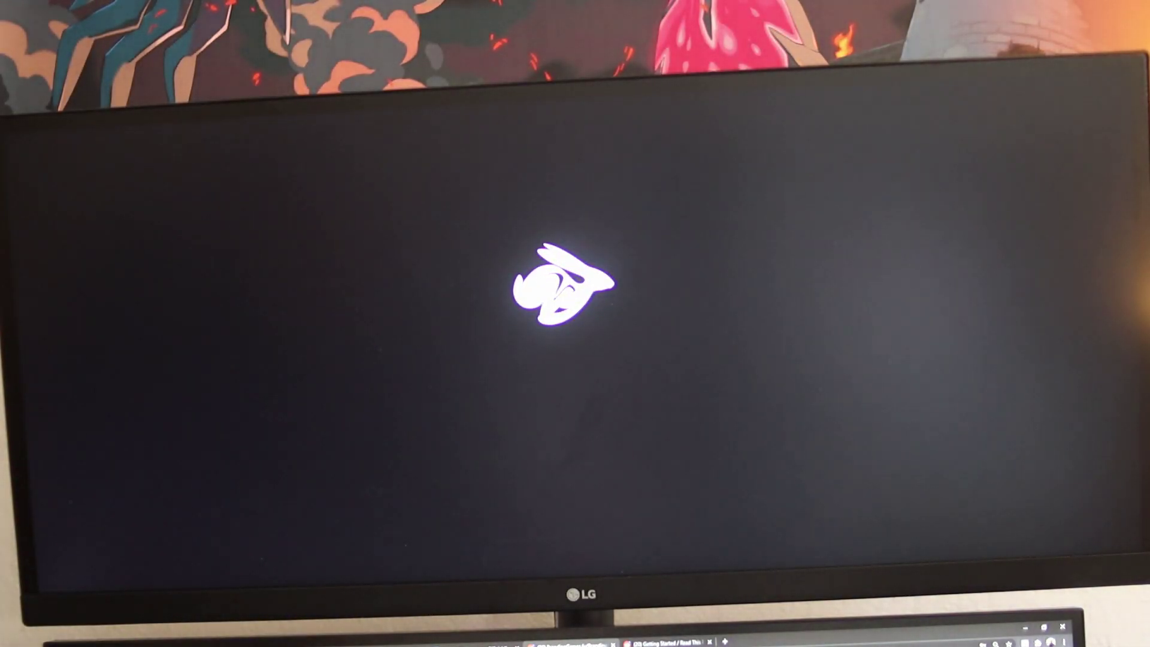
Proceed through Windows Setup and start installing Windows 10 on the Drive 0 unallocated space
click(688, 408)
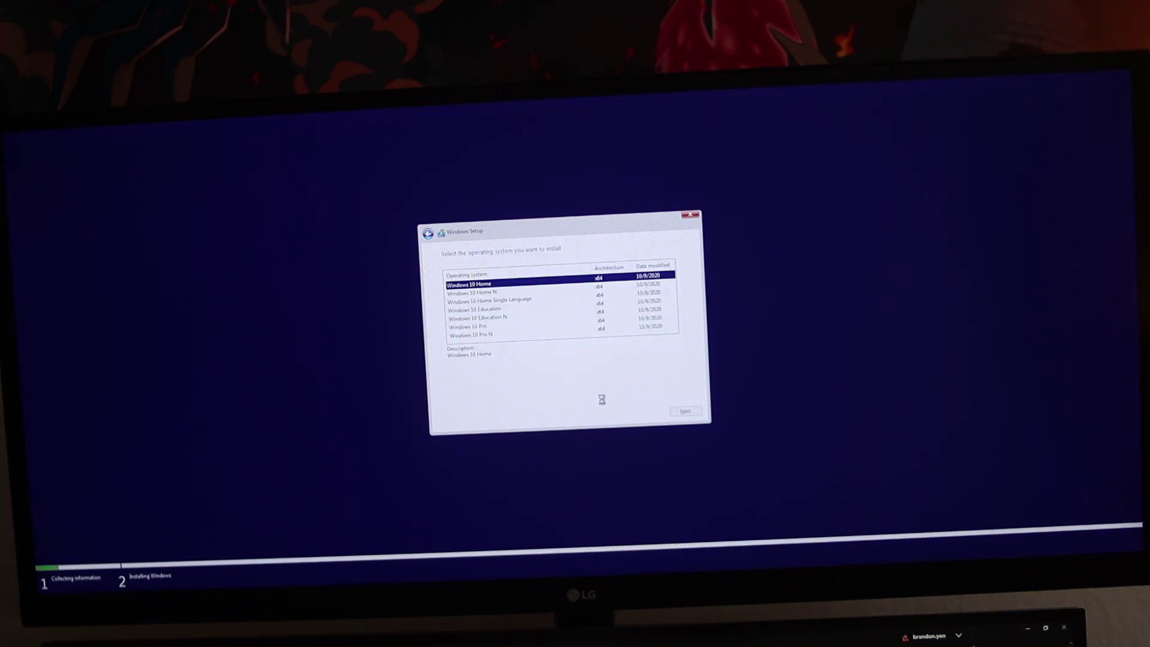
click(479, 405)
click(683, 411)
click(461, 331)
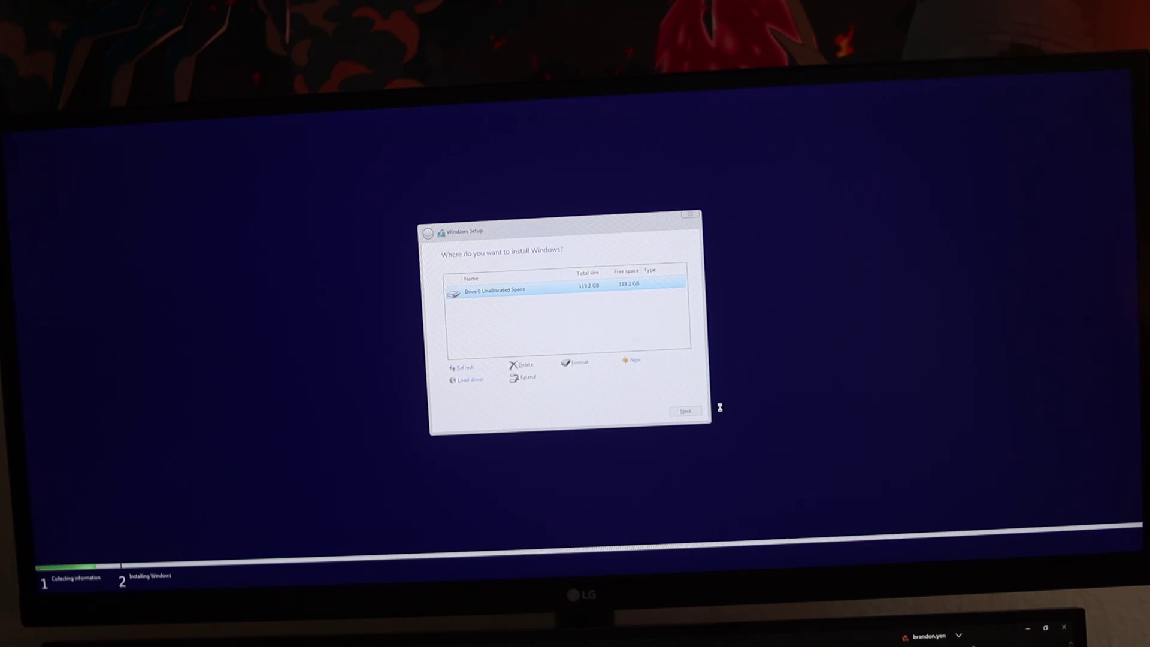
key(Return)
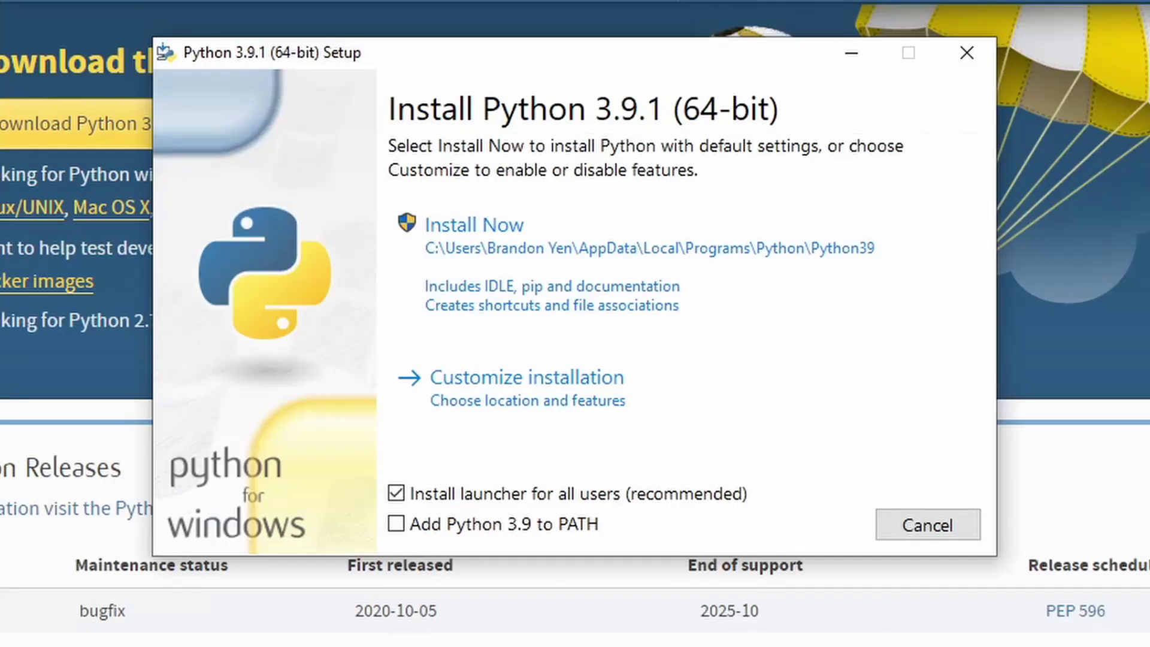
Enable adding Python 3.9 to PATH in the Python 3.9.1 setup
click(398, 524)
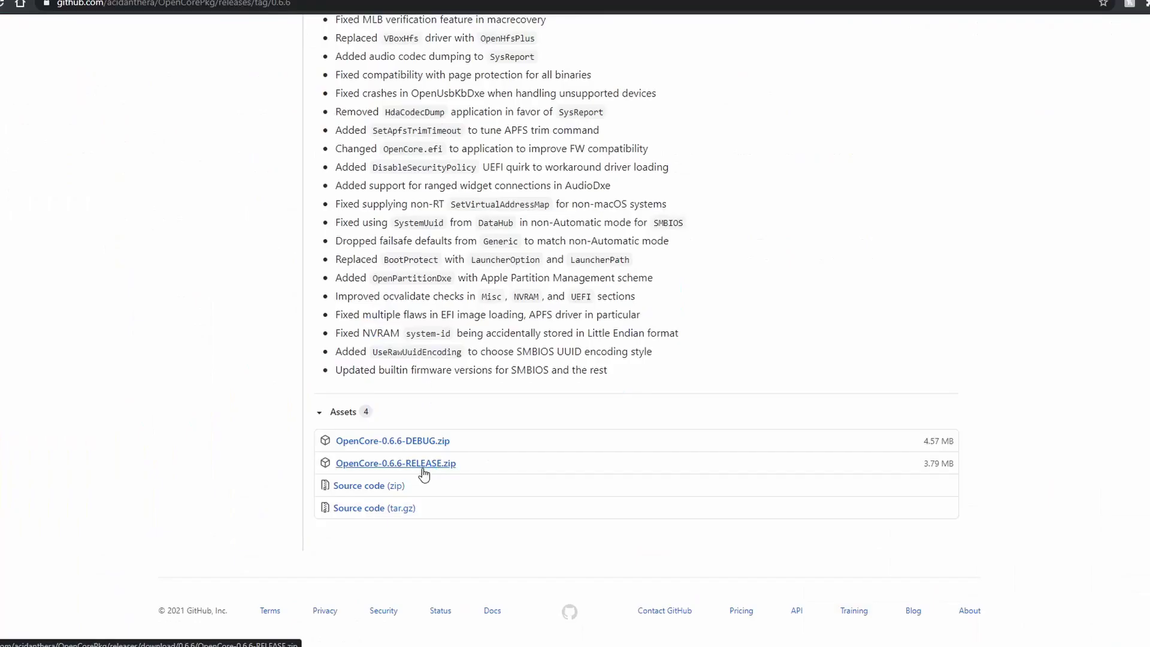
Download OpenCore-0.6.6-RELEASE.zip and extract it into its own folder in Downloads, closing the original Downloads window
click(423, 469)
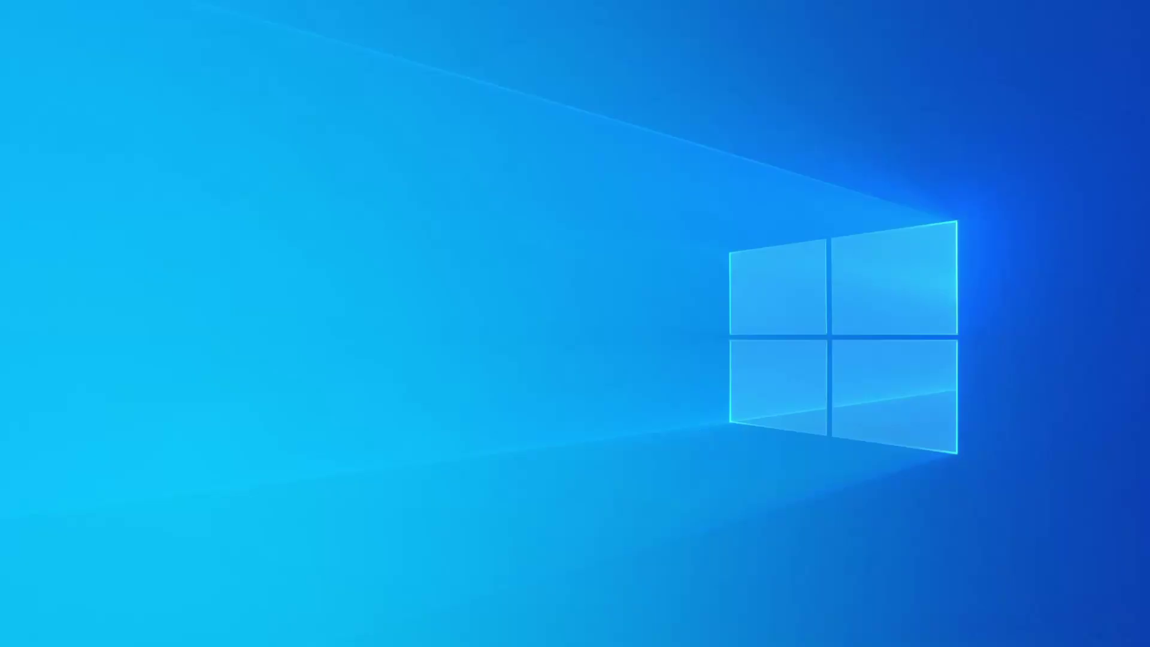
key(super+e)
click(266, 219)
click(359, 214)
right_click(359, 214)
click(441, 282)
click(694, 444)
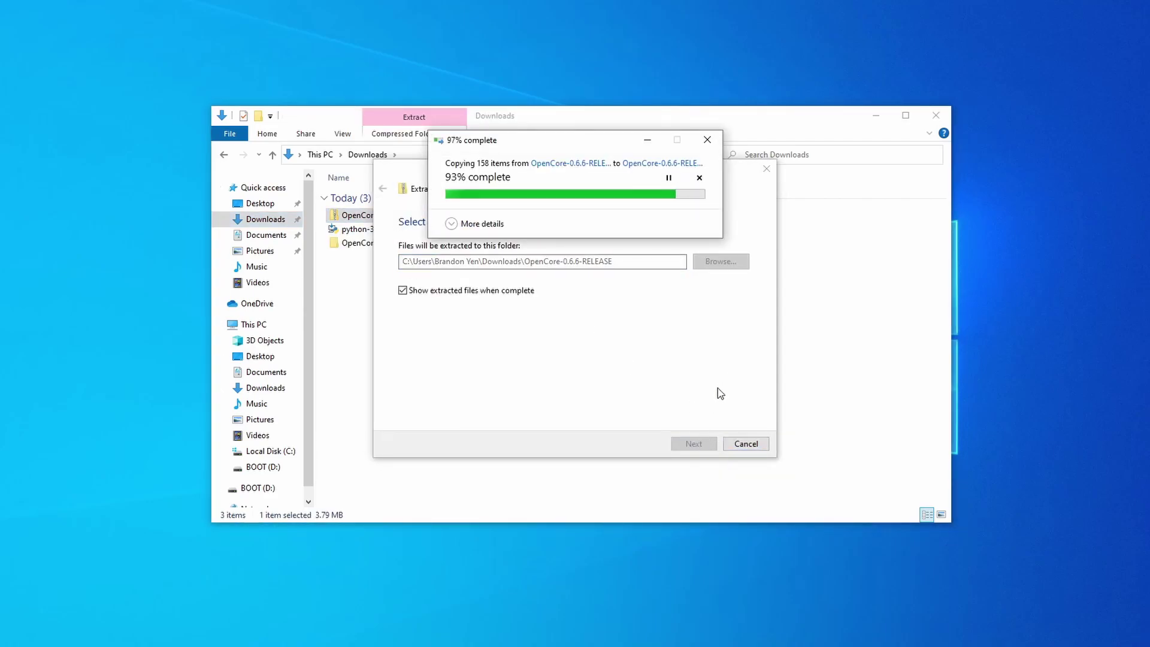
click(935, 115)
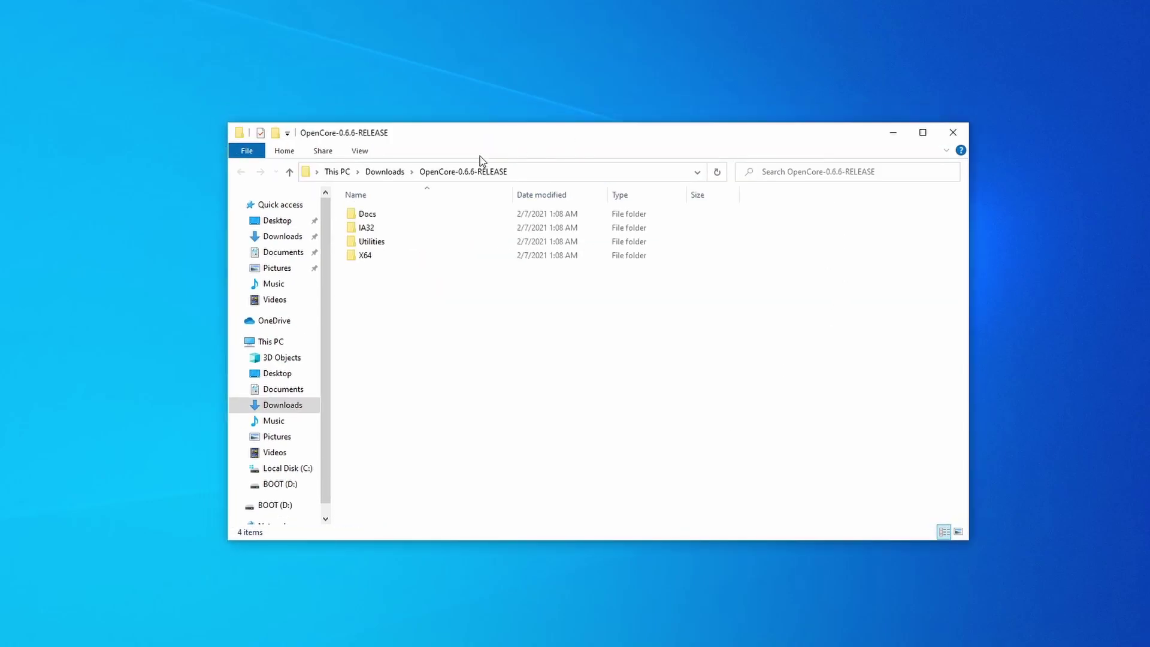
Copy the path of the macrecovery folder inside the Utilities folder of OpenCore-0.6.6-RELEASE
double_click(380, 240)
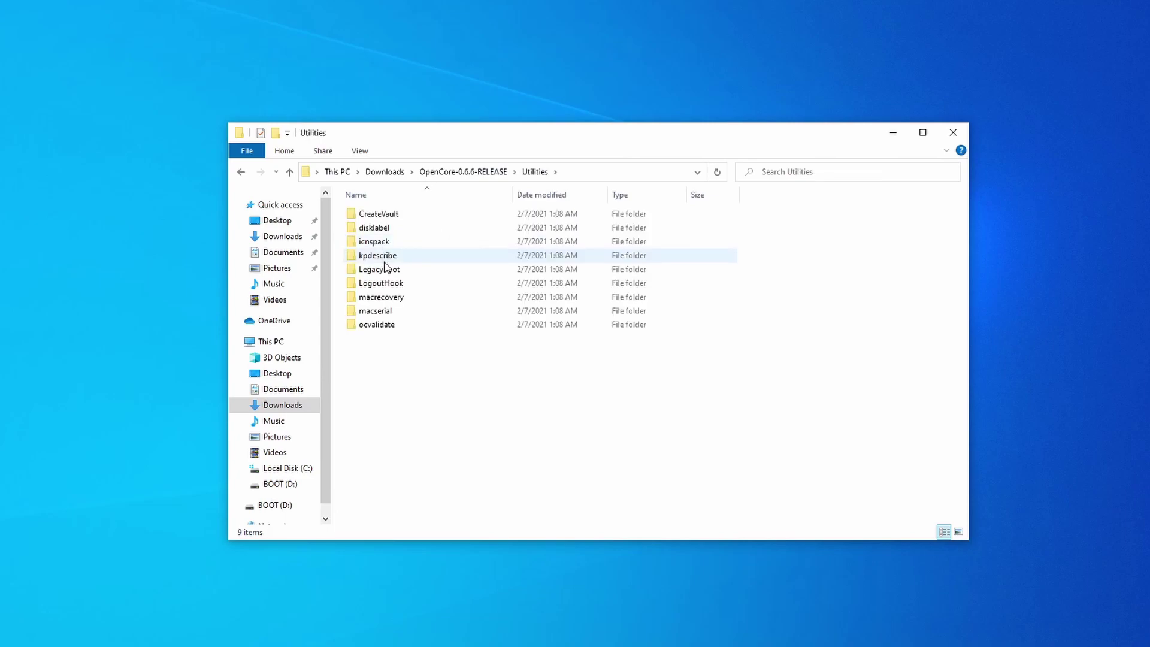
click(382, 299)
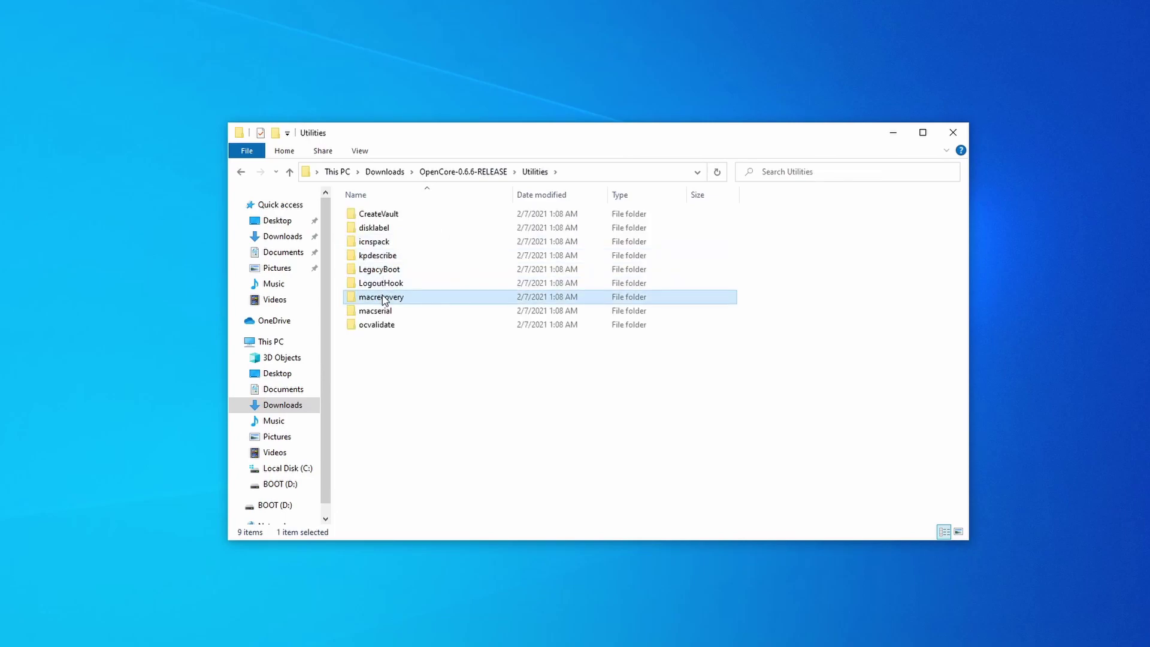
right_click(383, 299)
click(417, 455)
Launch Command Prompt and change its directory to the copied macrecovery folder path with cd
key(super)
text(cmd)
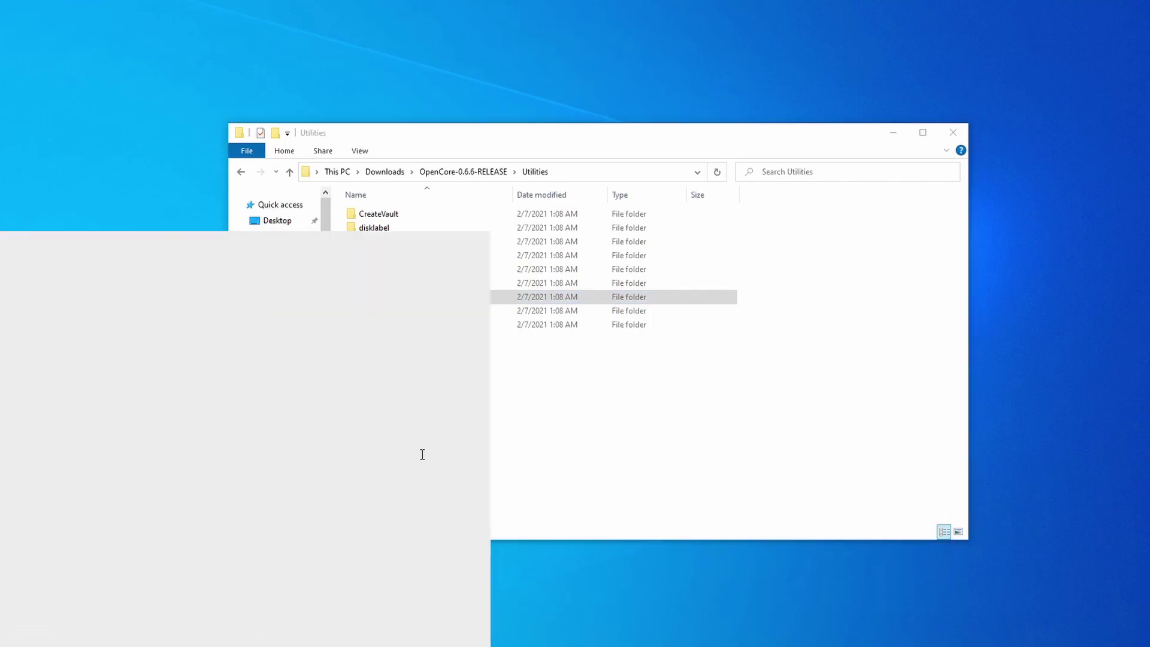
key(Return)
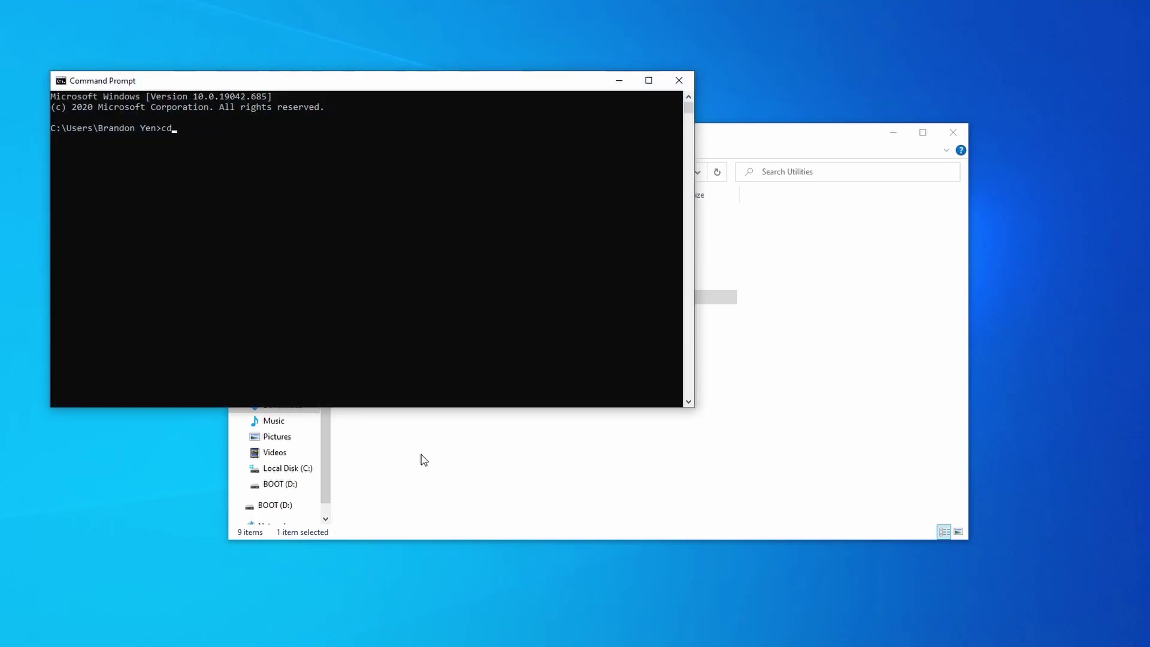
text(cd)
key(ctrl+v)
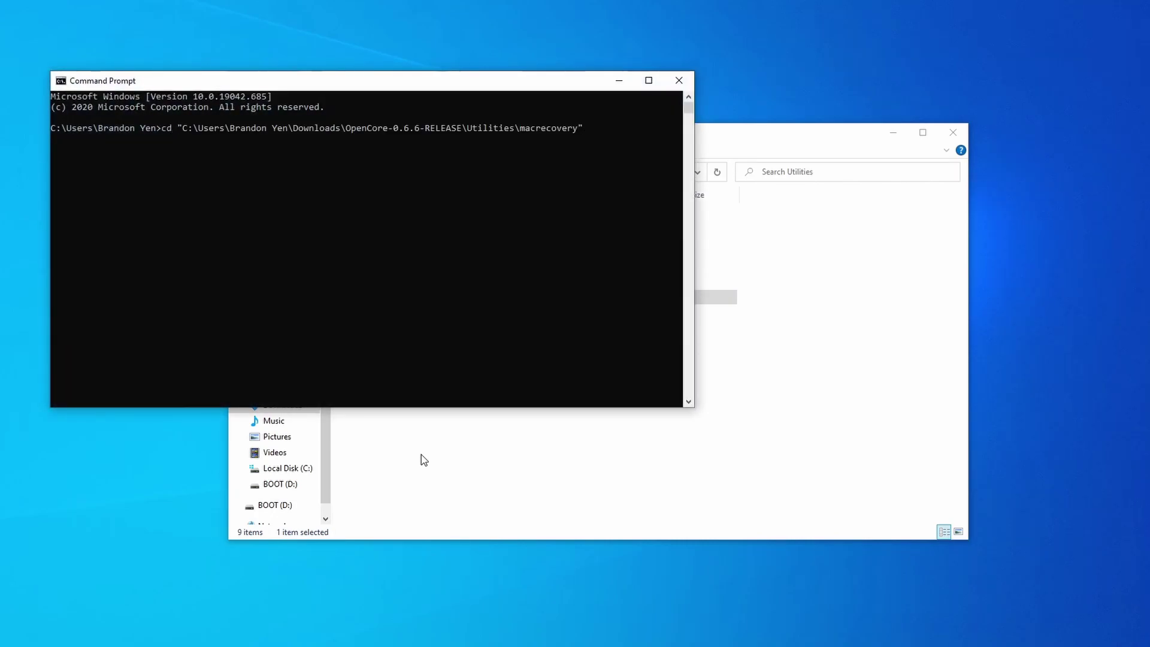
key(Return)
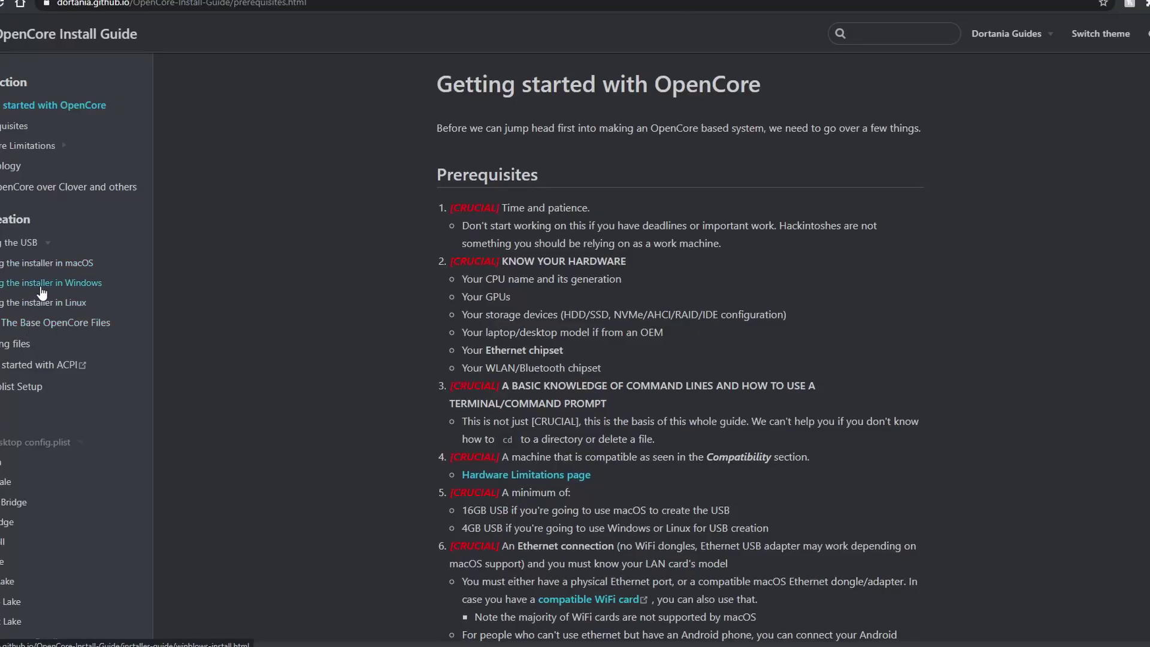
In the OpenCore Install Guide, open the Windows installer page at the list of macOS download commands
click(54, 264)
scroll(405, 353, down, 5)
scroll(410, 350, down, 5)
scroll(410, 350, up, 13)
scroll(414, 343, down, 15)
scroll(414, 343, down, 5)
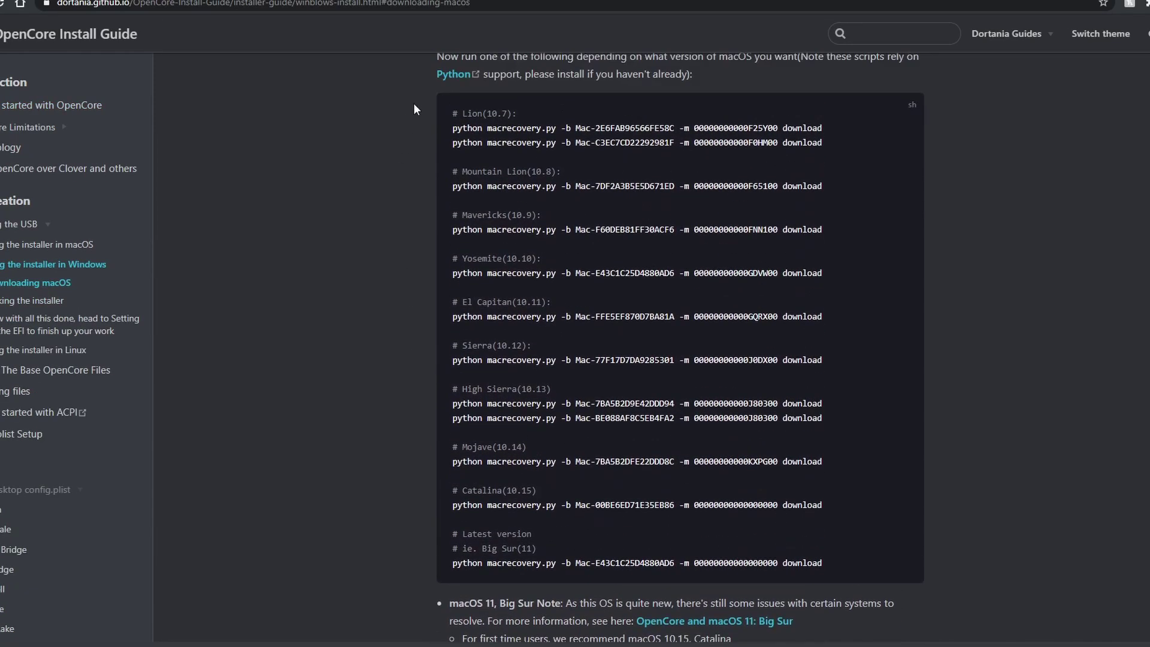
Copy the guide's macrecovery.py download command for the latest version, Big Sur (11), and run it in Command Prompt
drag(451, 111, 828, 545)
click(503, 547)
triple_click(482, 561)
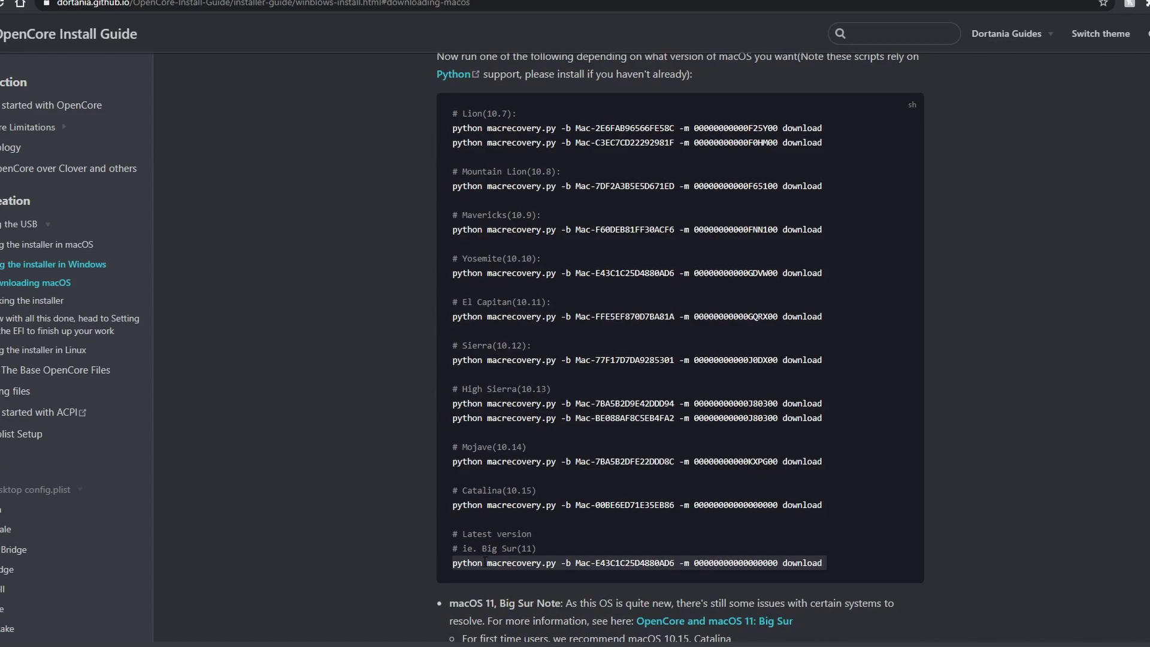
key(alt+Tab)
key(ctrl+v)
key(Return)
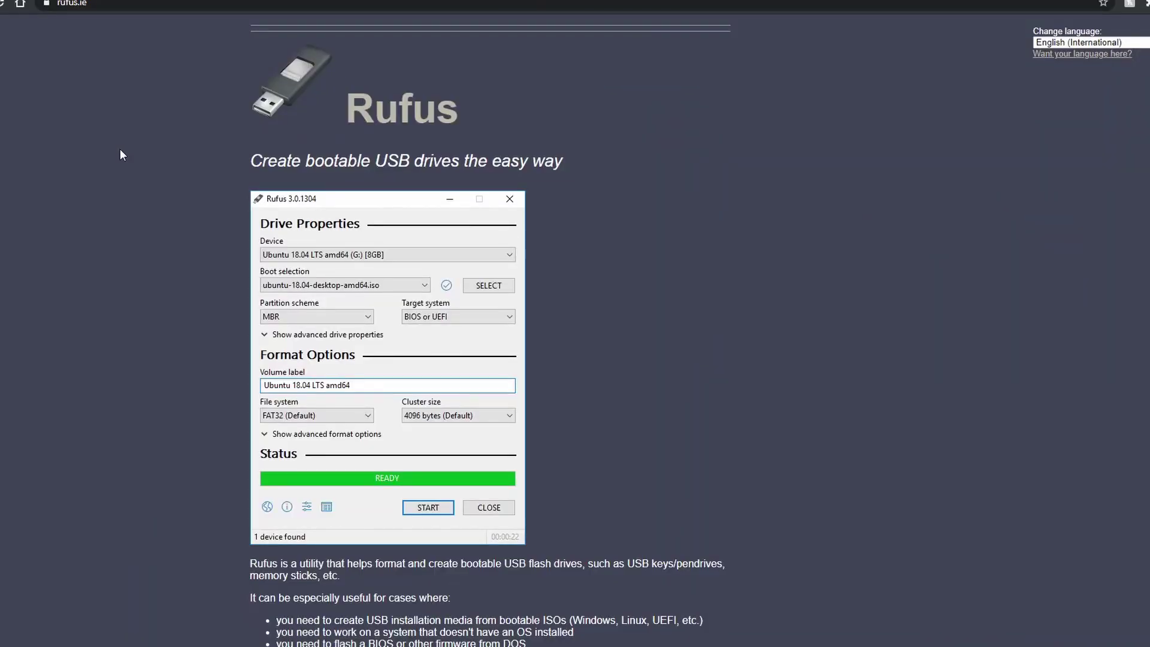
Run Rufus with online update checks declined and set the boot selection for BOOT (D:) to Non bootable
scroll(120, 149, down, 6)
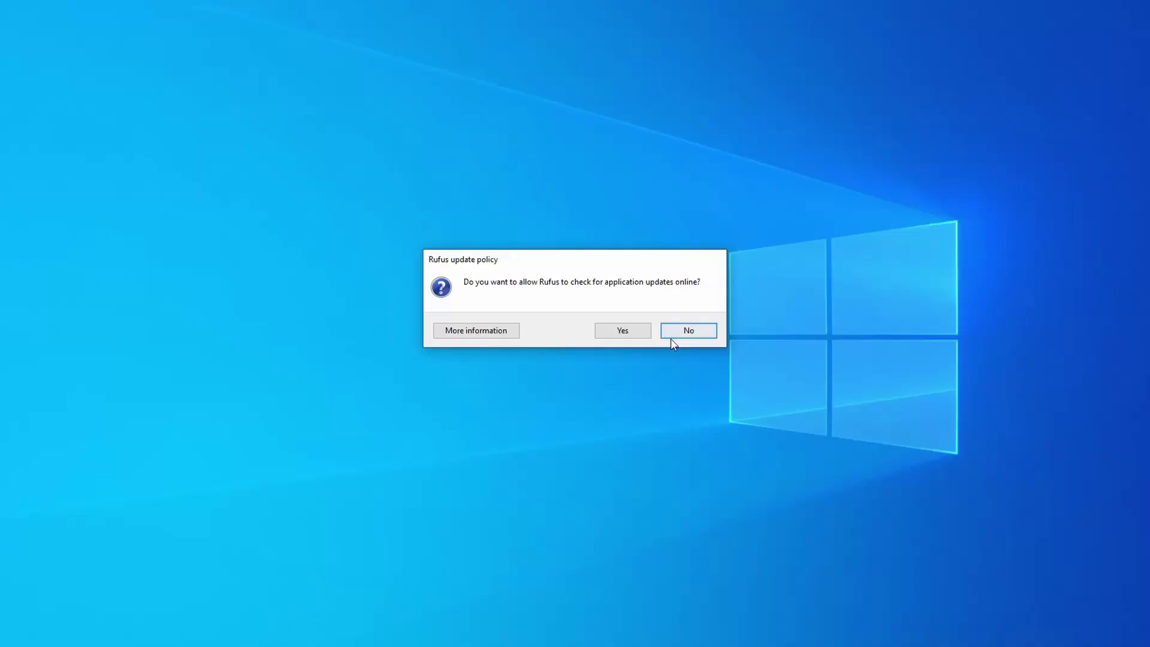
click(683, 333)
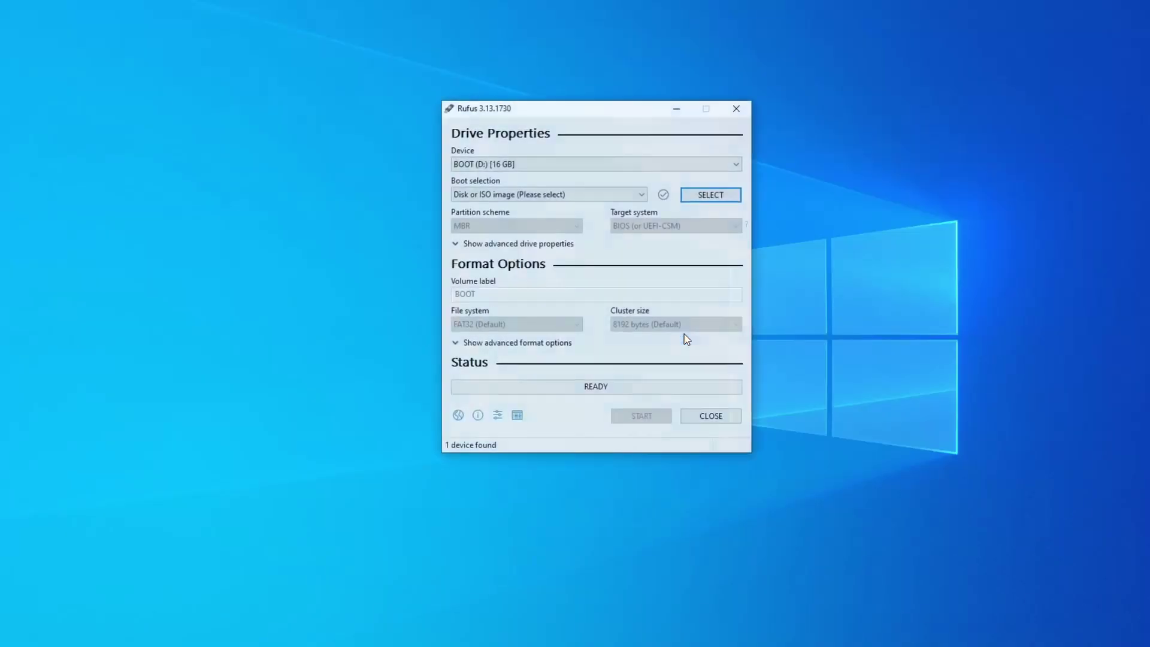
click(539, 165)
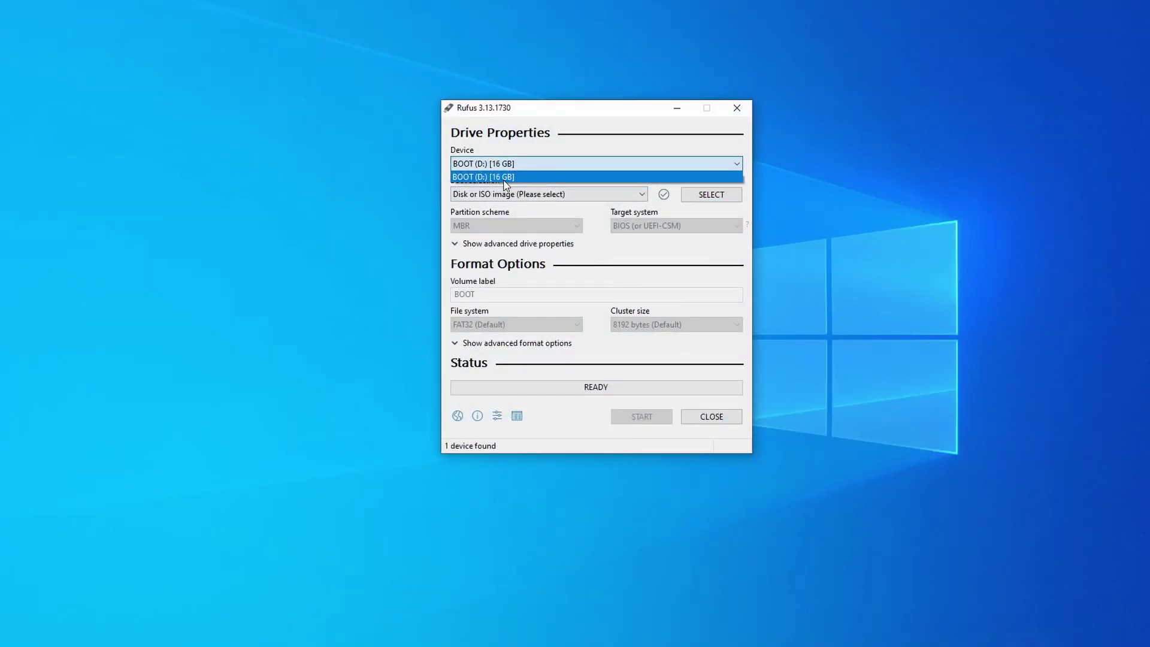
click(502, 194)
click(500, 195)
click(489, 207)
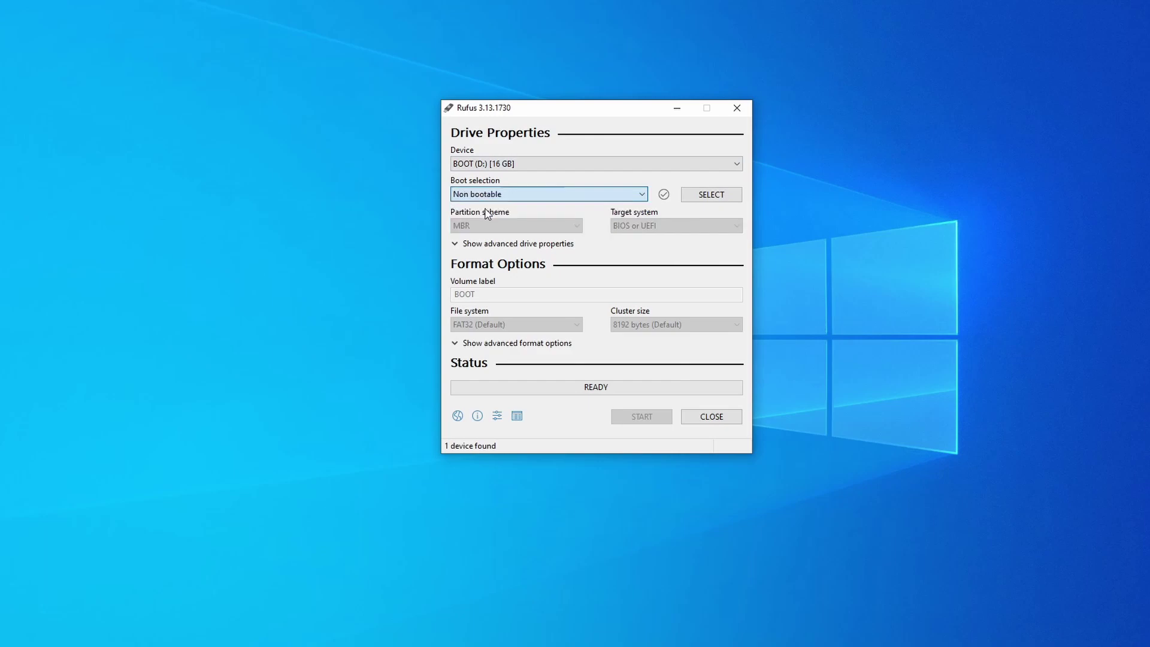
Format the USB drive with the FAT32 file system and close Rufus
click(506, 323)
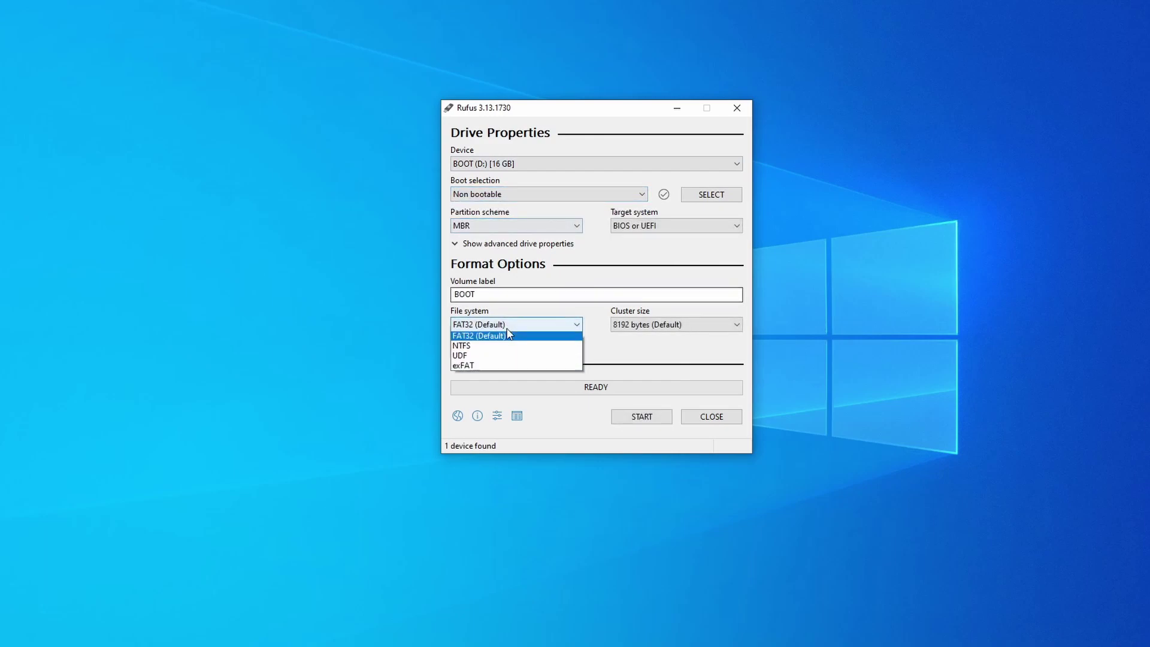
click(501, 338)
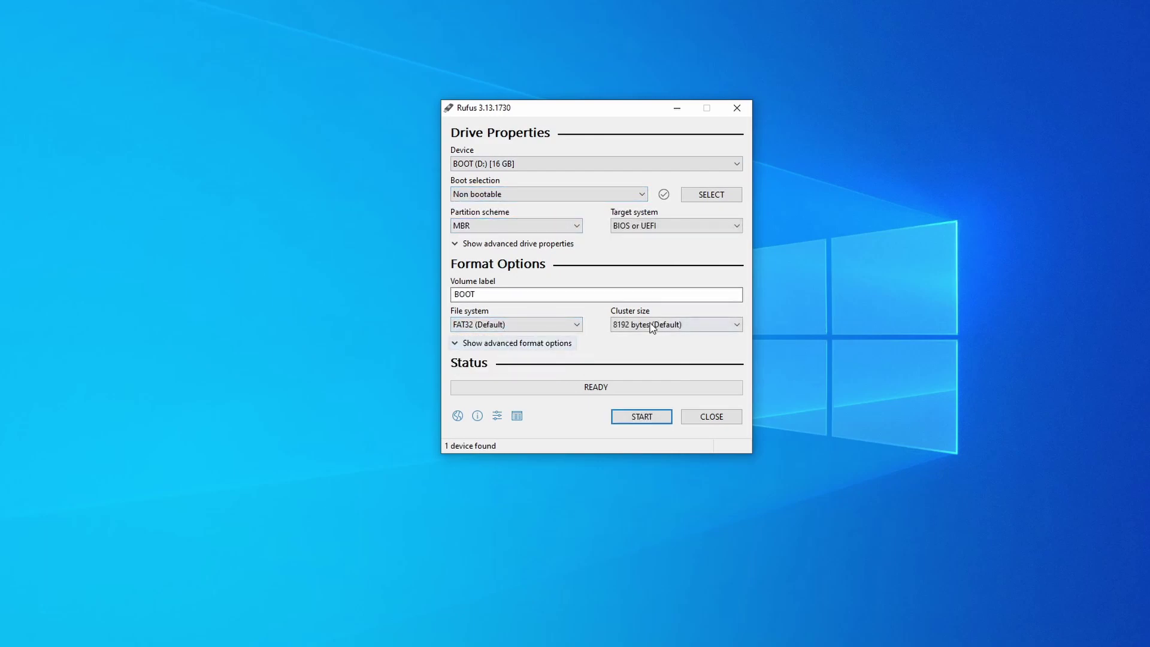
click(638, 417)
click(629, 367)
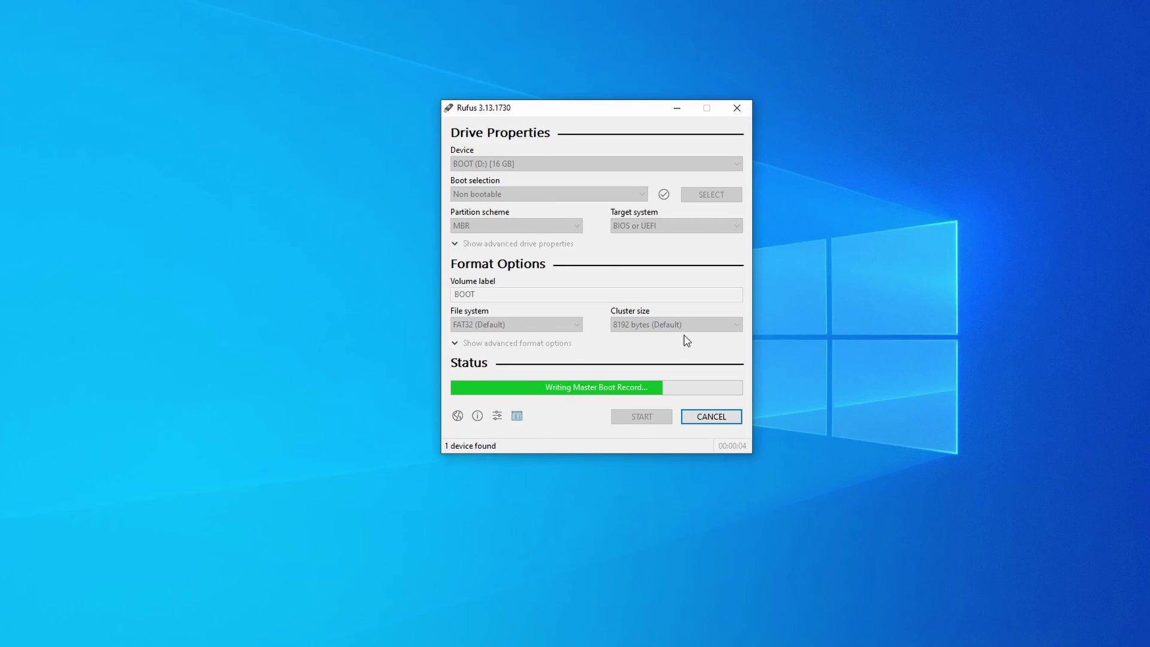
click(710, 416)
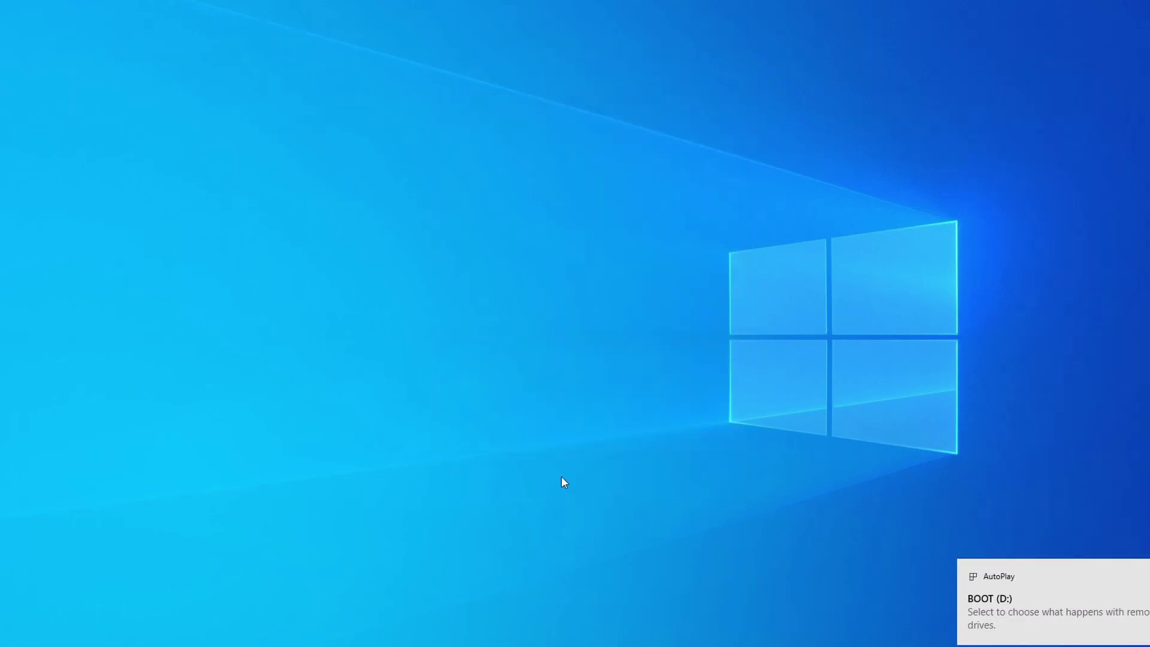
Delete both autorun files from the BOOT (D:) drive in File Explorer
key(super+e)
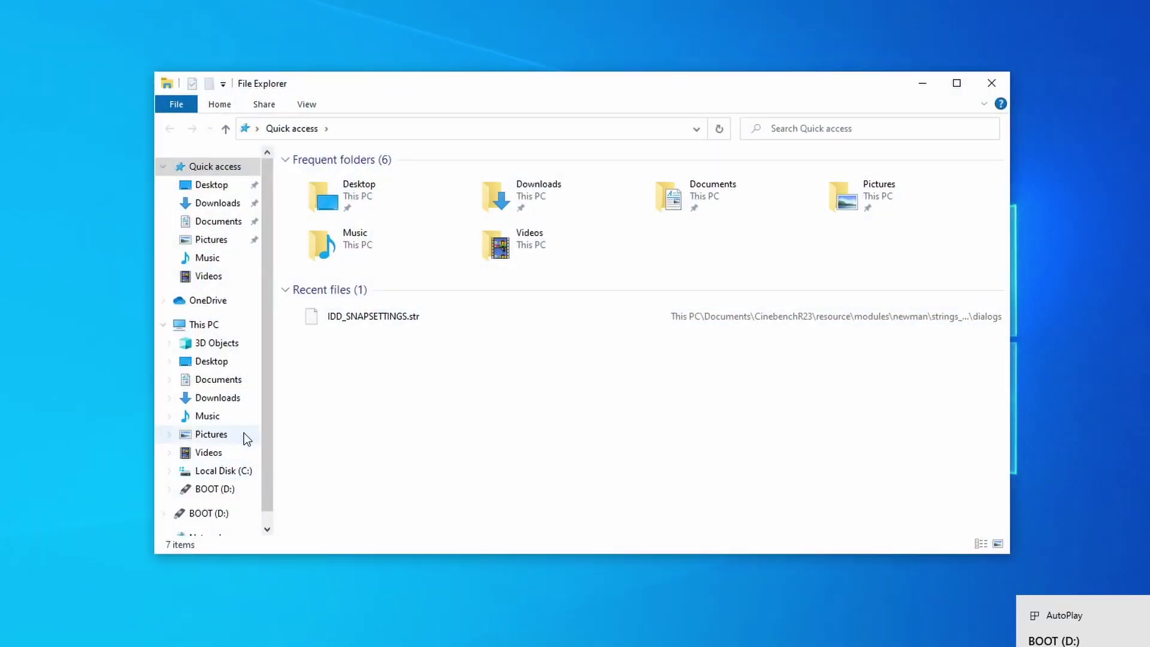
click(214, 491)
drag(359, 260, 392, 196)
right_click(399, 189)
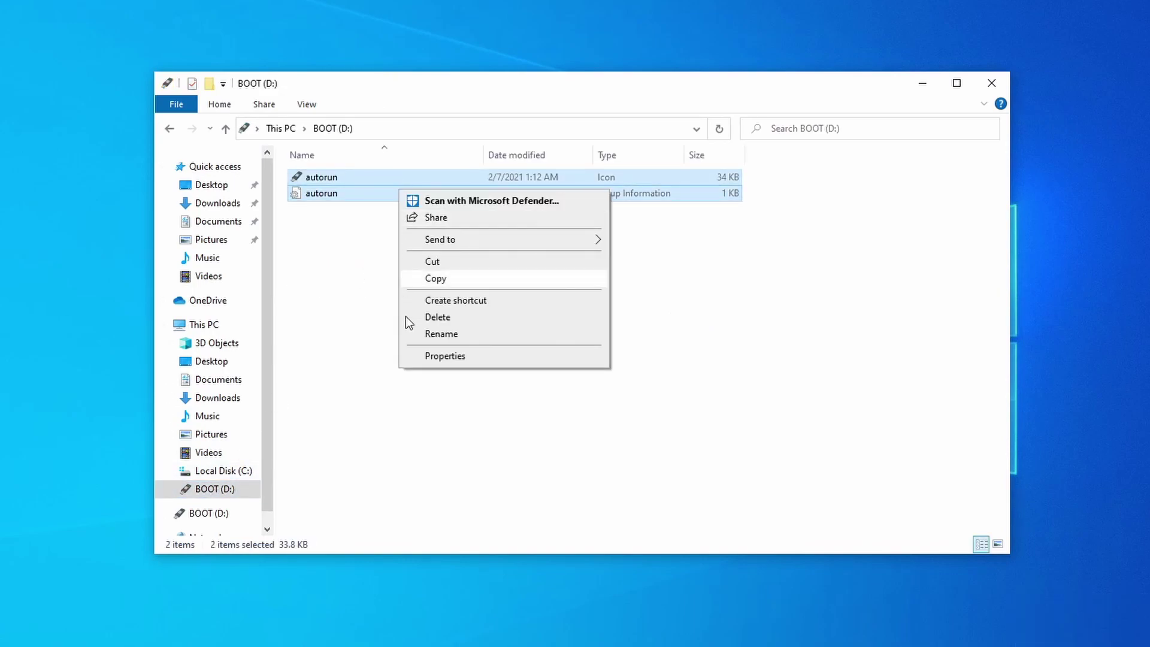
click(436, 317)
click(617, 331)
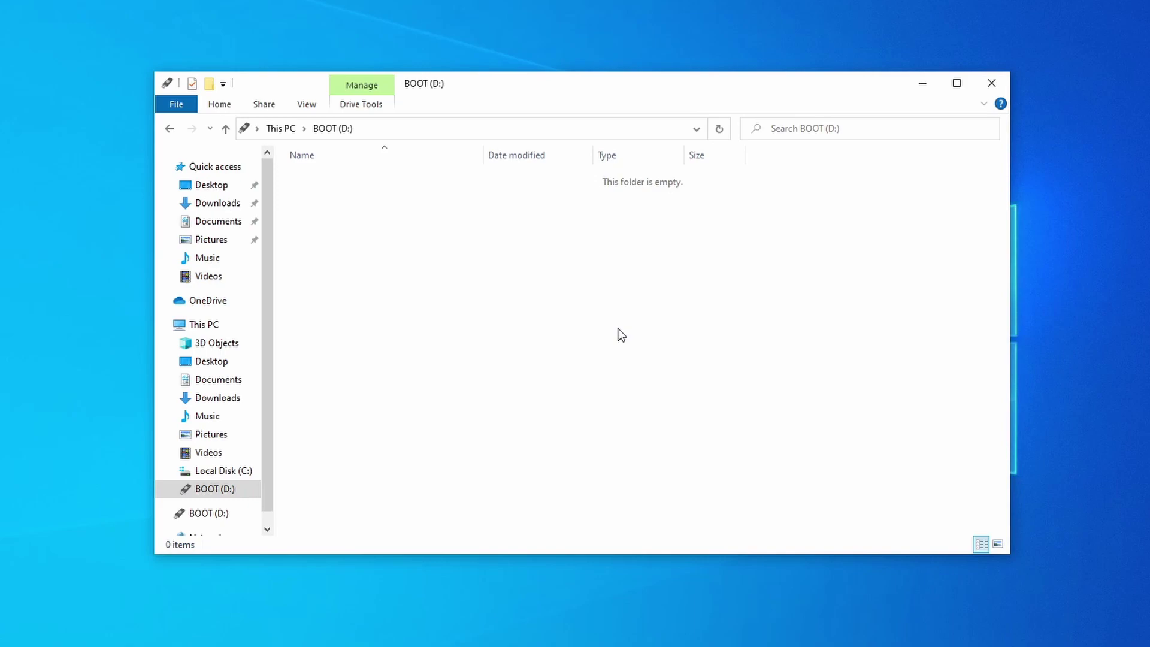
Create a folder named com.apple.recovery.boot in the root of the BOOT (D:) drive
right_click(500, 250)
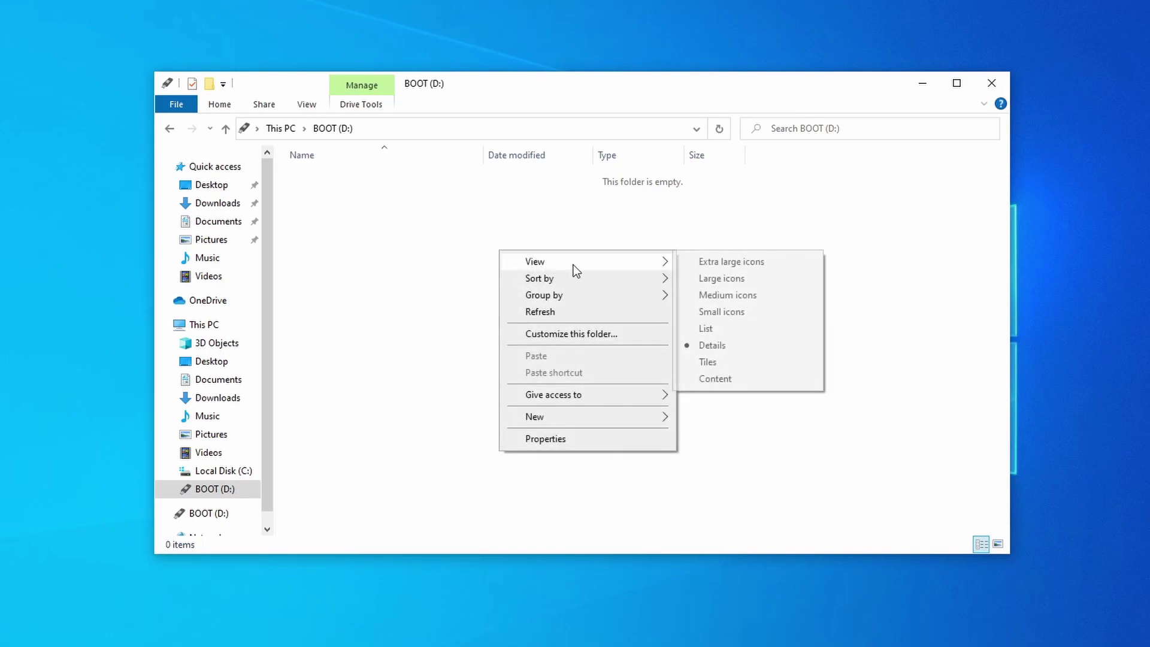
mouse_move(647, 419)
click(708, 421)
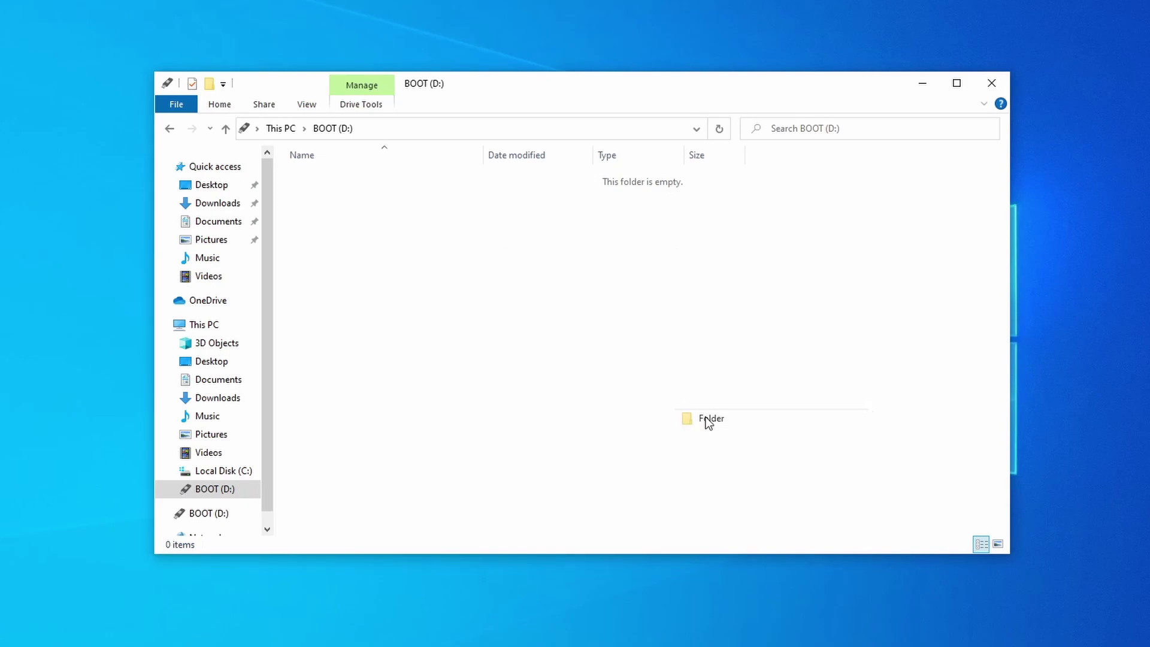
text(com.apple.recovery.boot)
key(Return)
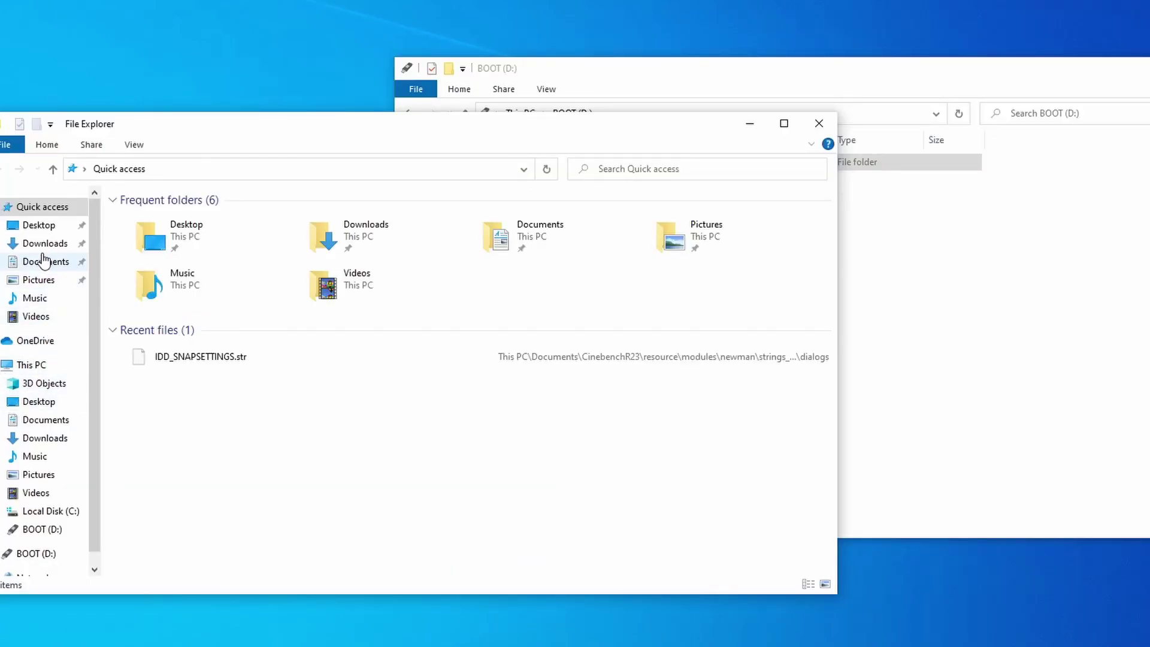
Copy BaseSystem.chunklist and BaseSystem.dmg from Downloads > OpenCore-0.6.6-RELEASE > Utilities > macrecovery into the com.apple.recovery.boot folder on BOOT (D:)
click(45, 243)
double_click(170, 286)
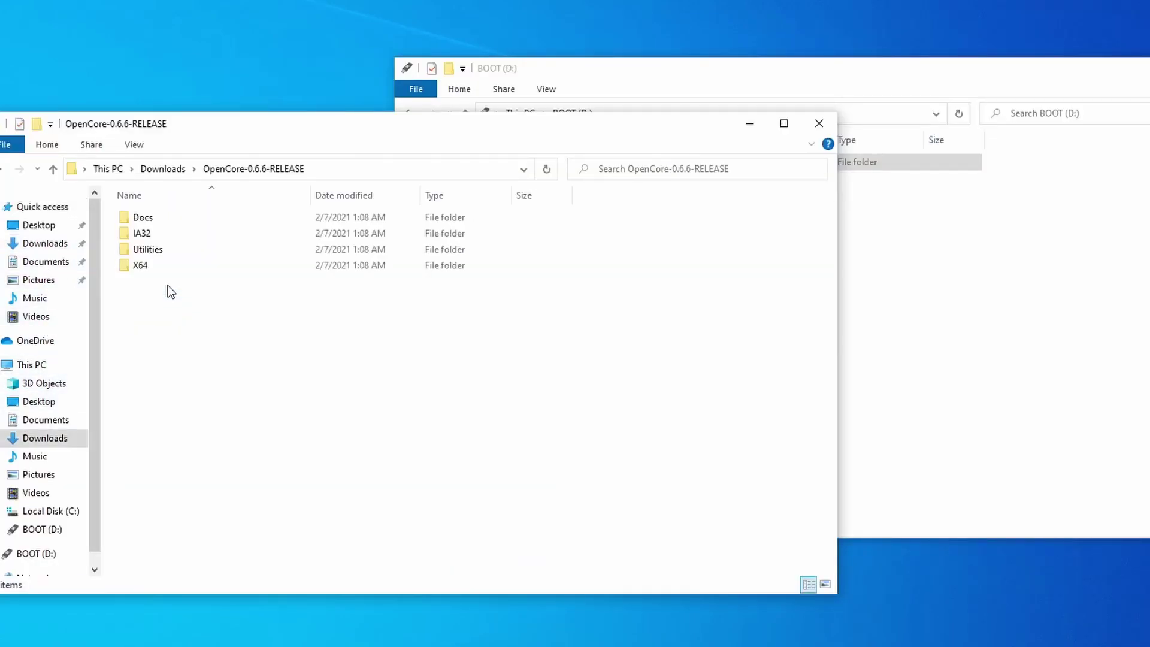
double_click(146, 250)
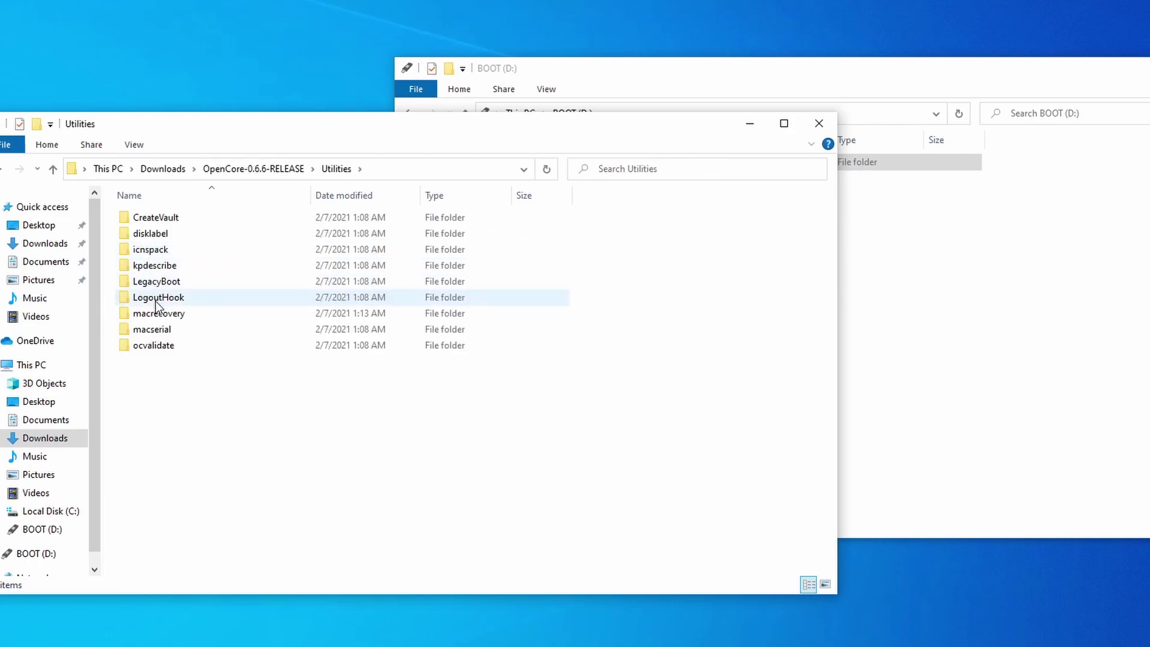
double_click(154, 310)
click(153, 233)
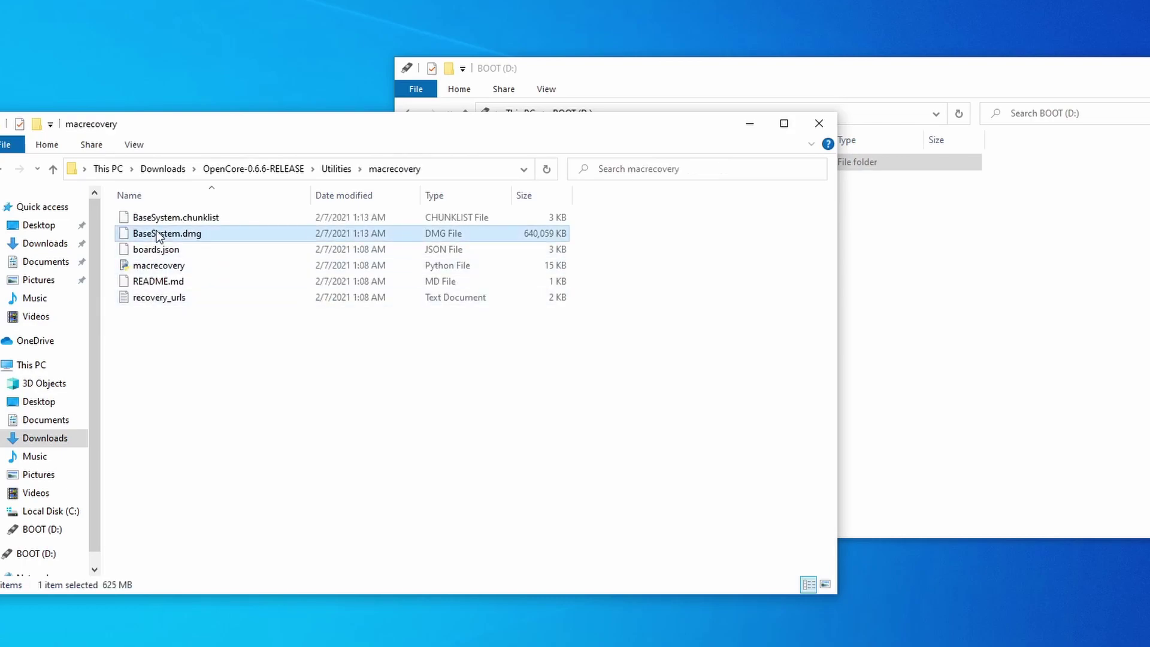
click(163, 222)
ctrl+click(158, 238)
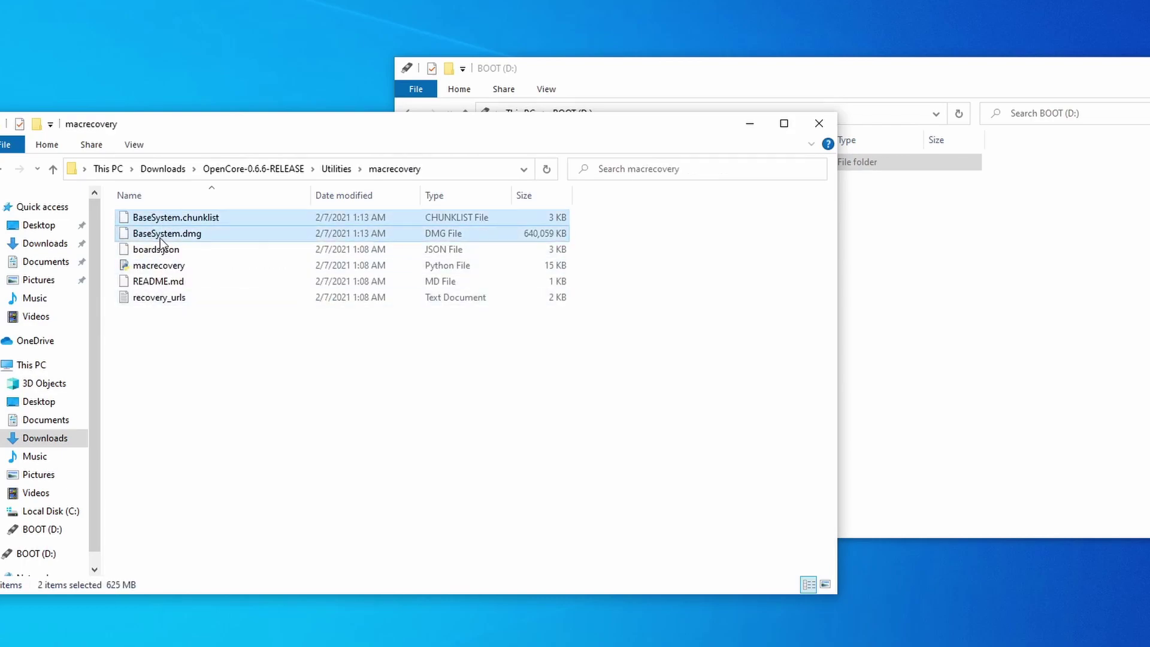
drag(160, 238, 853, 163)
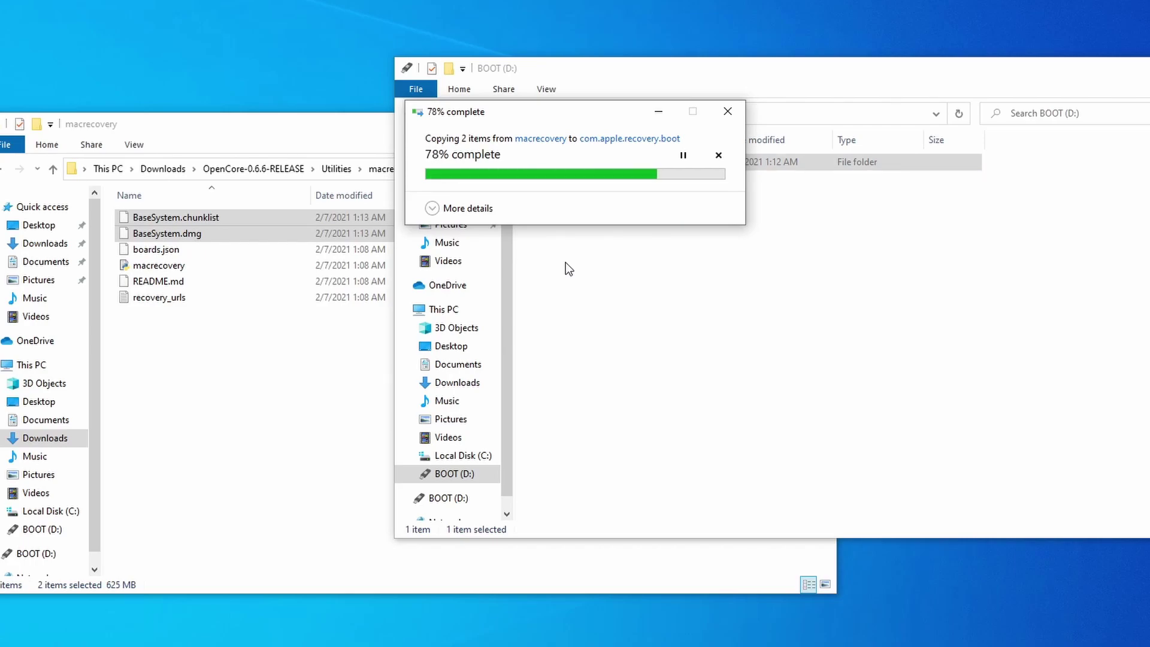
Copy the EFI folder from X64 in OpenCore-0.6.6-RELEASE to the root of BOOT (D:)
click(207, 170)
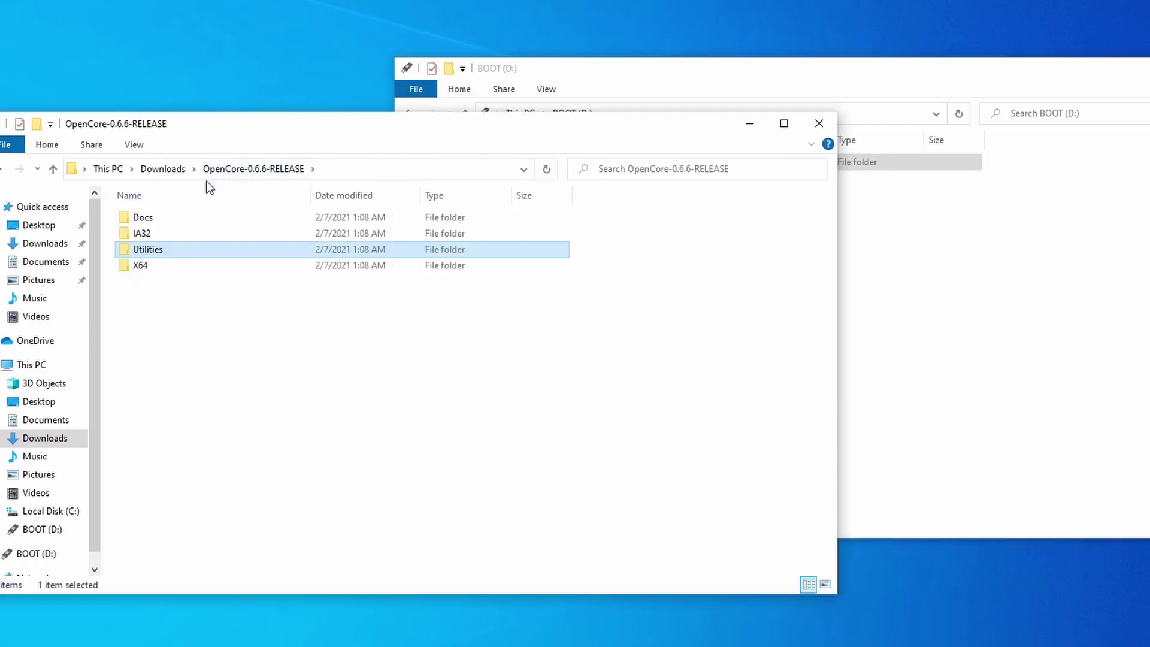
double_click(157, 265)
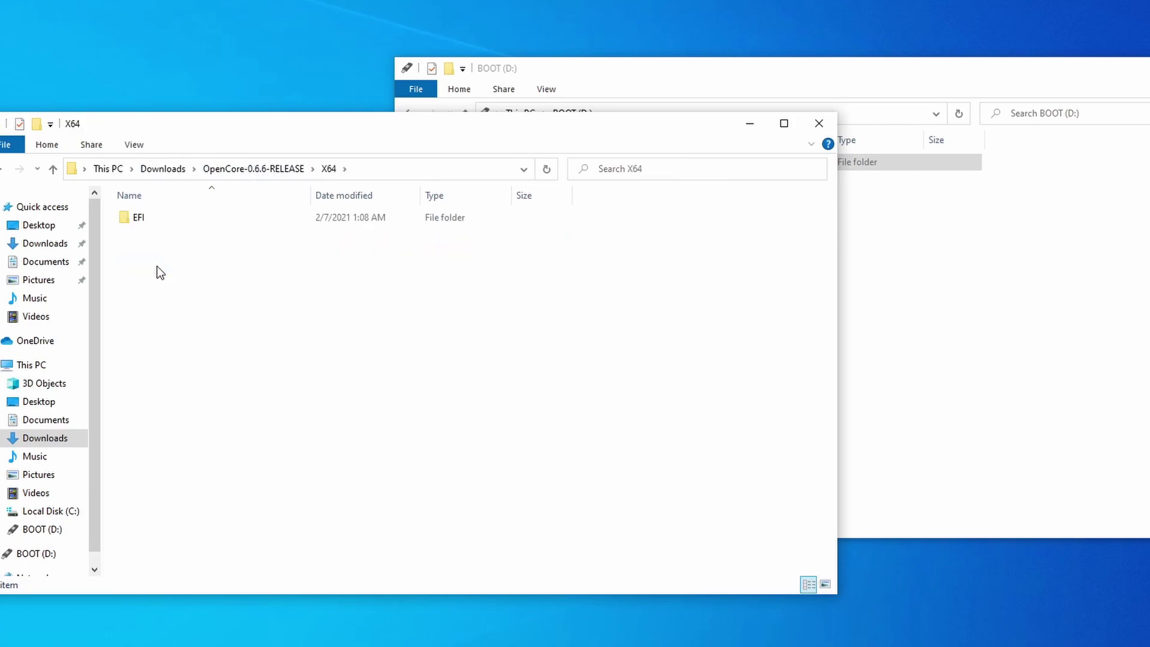
click(151, 221)
drag(149, 221, 976, 267)
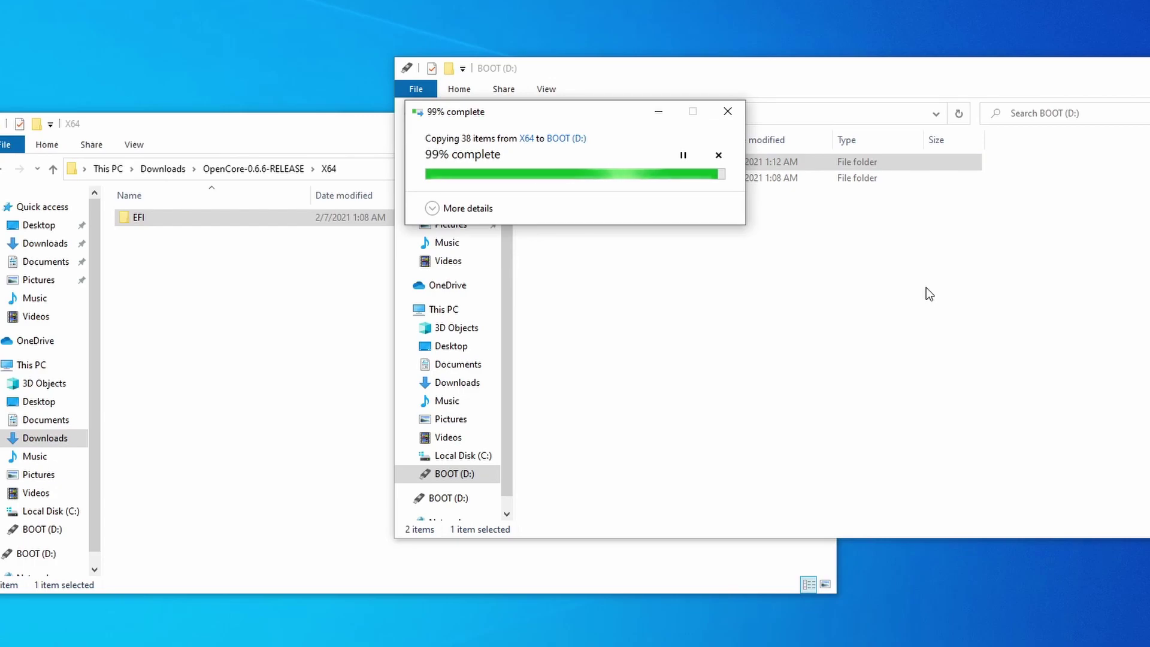
Permanently delete every file except OpenRuntime.efi from EFI > OC > Drivers on BOOT (D:)
double_click(661, 177)
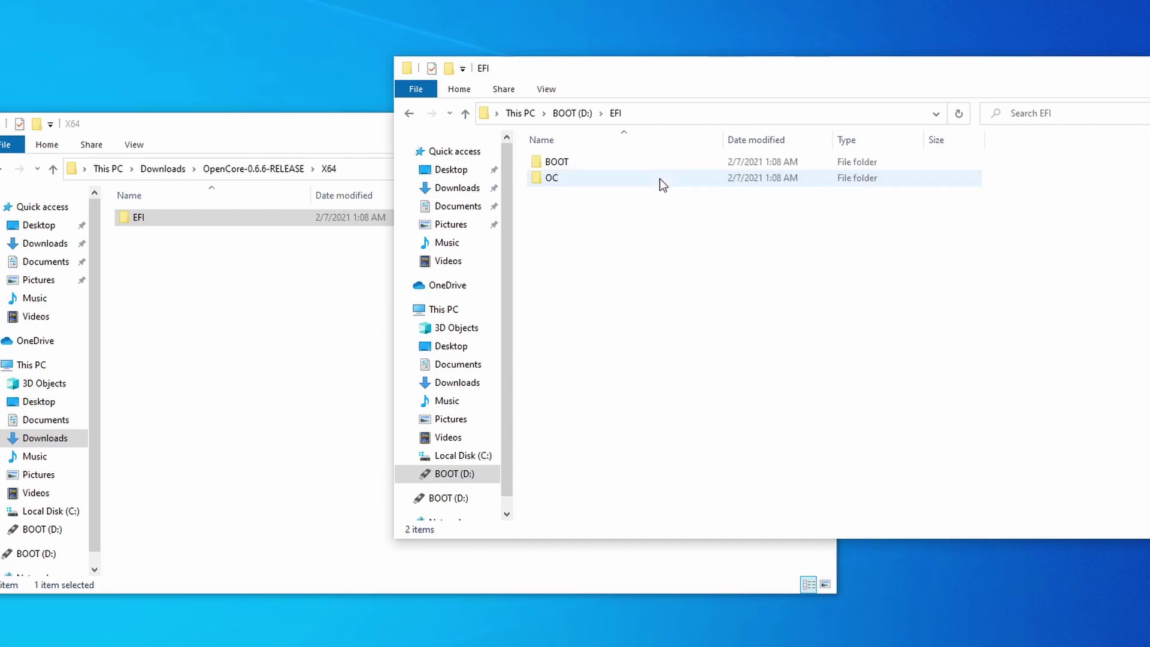
double_click(591, 177)
double_click(568, 177)
key(ctrl+a)
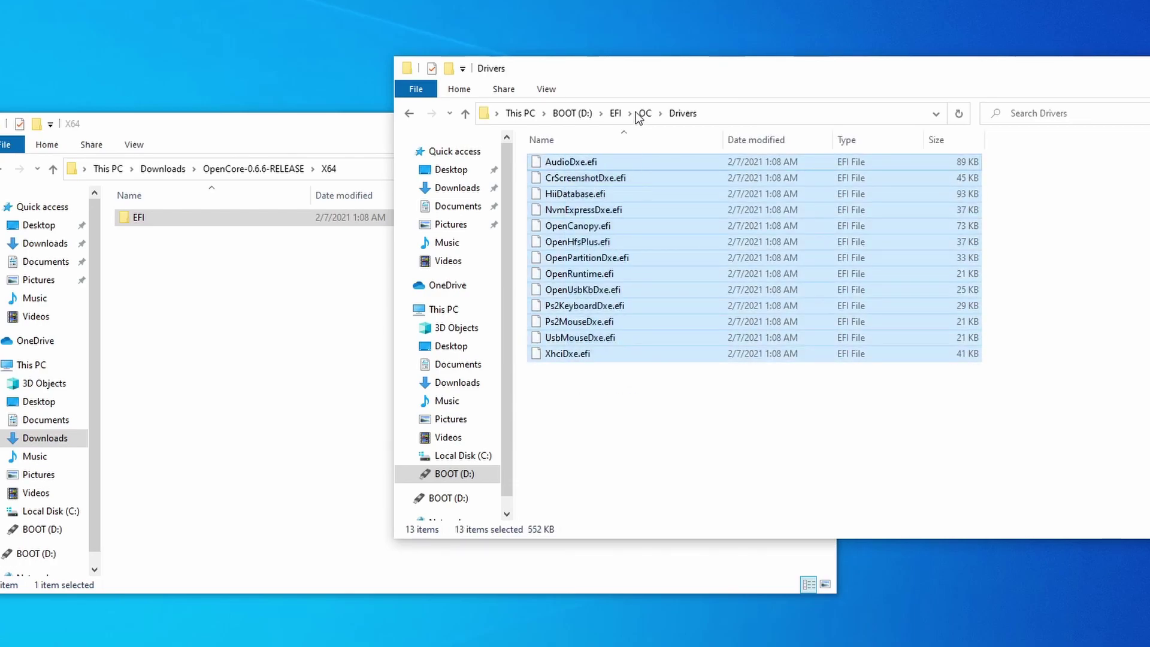
ctrl+click(597, 271)
right_click(606, 261)
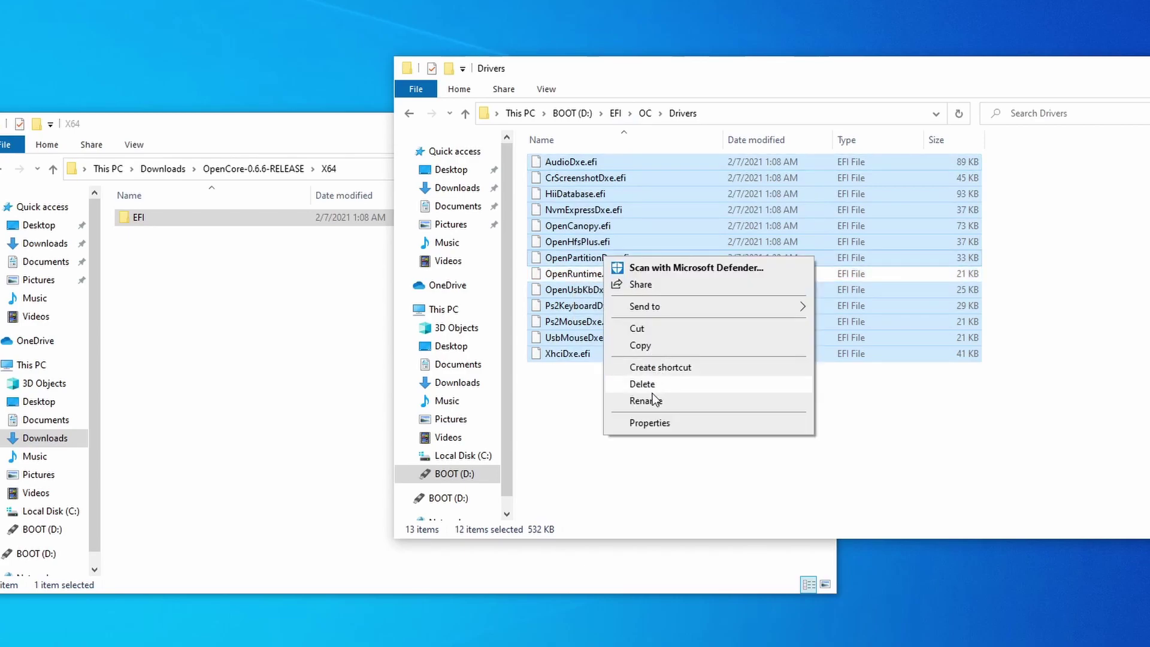
click(659, 383)
click(635, 327)
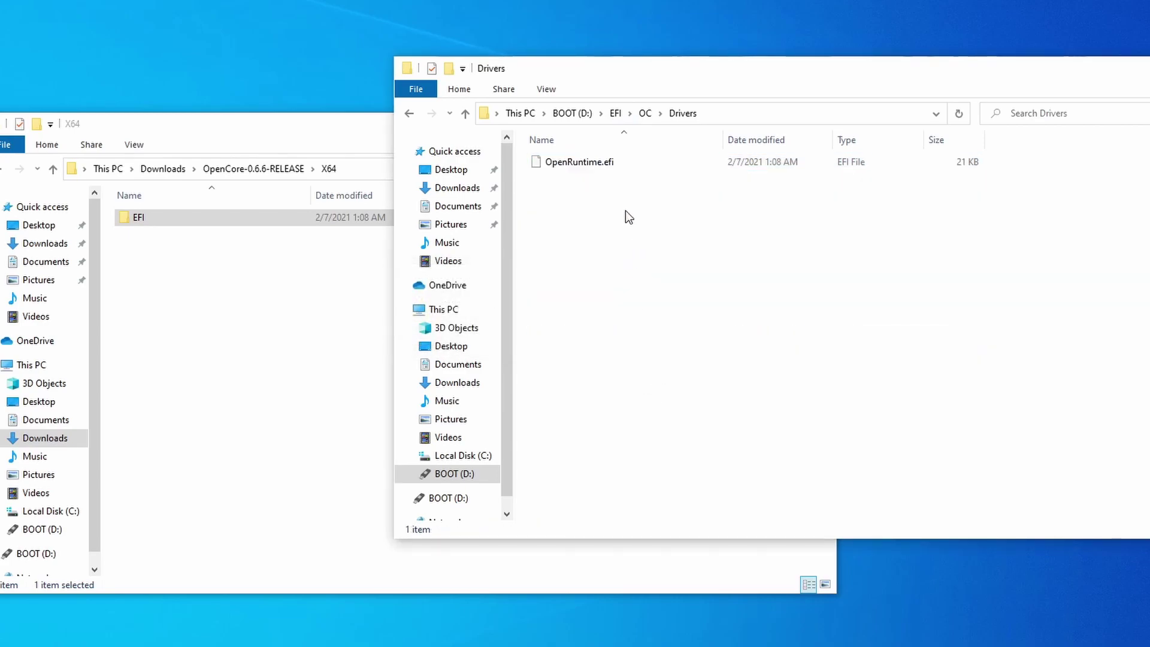
click(616, 161)
Permanently delete every file except OpenShell.efi from EFI > OC > Tools on BOOT (D:)
click(645, 114)
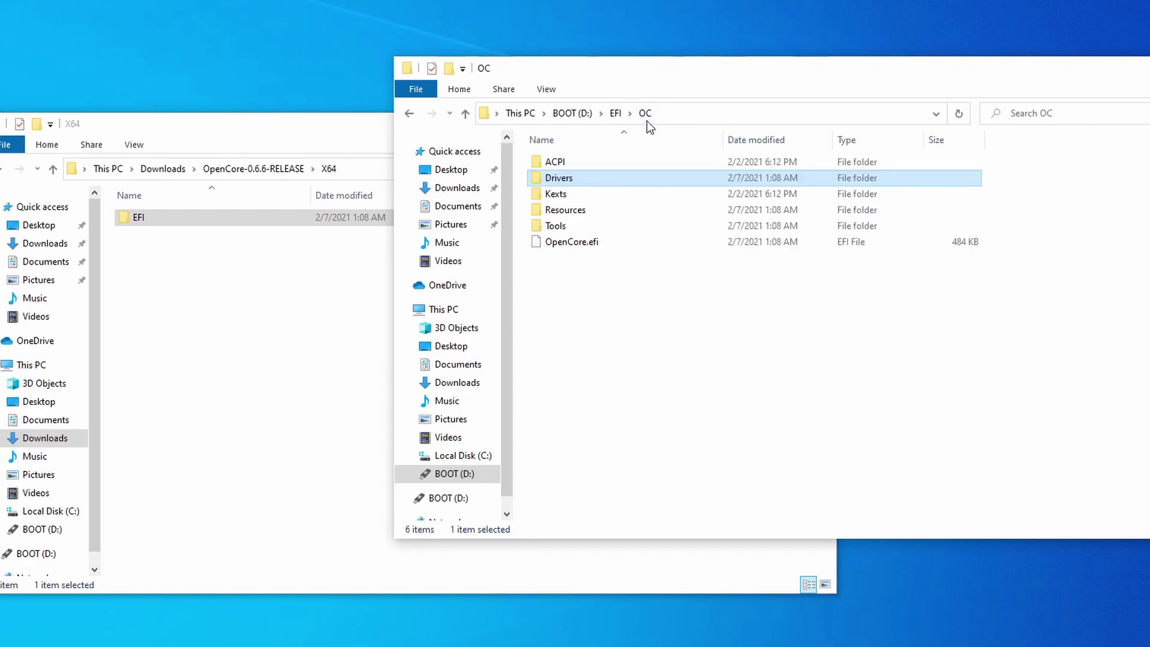
double_click(569, 225)
key(ctrl+a)
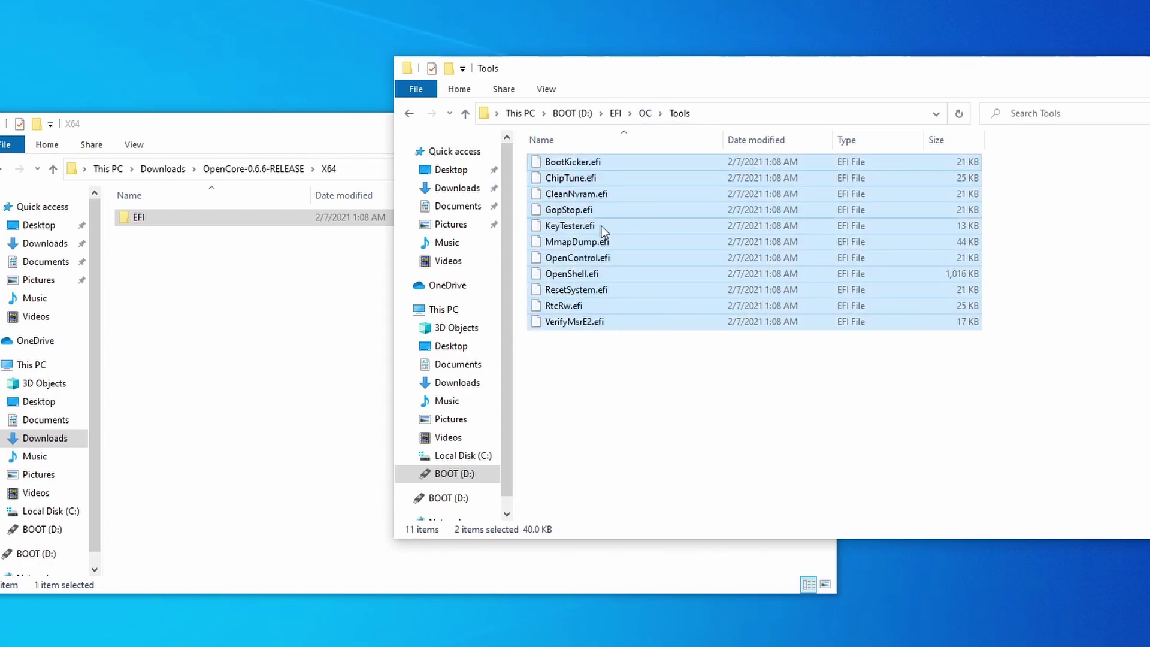
ctrl+click(572, 274)
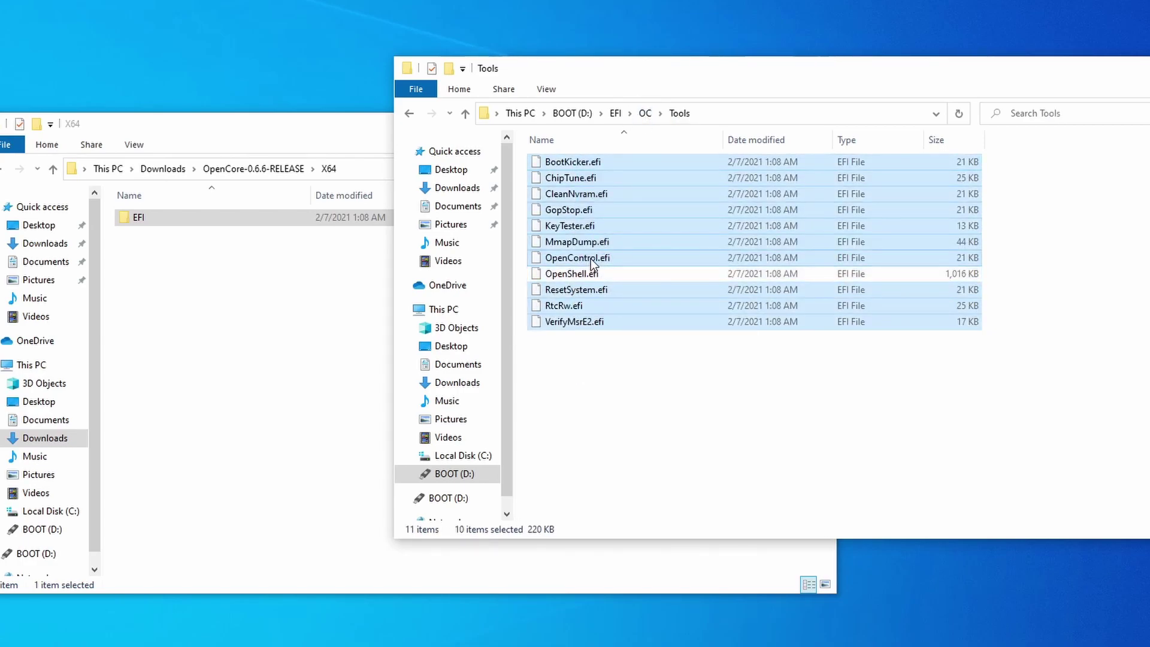
right_click(590, 259)
click(637, 386)
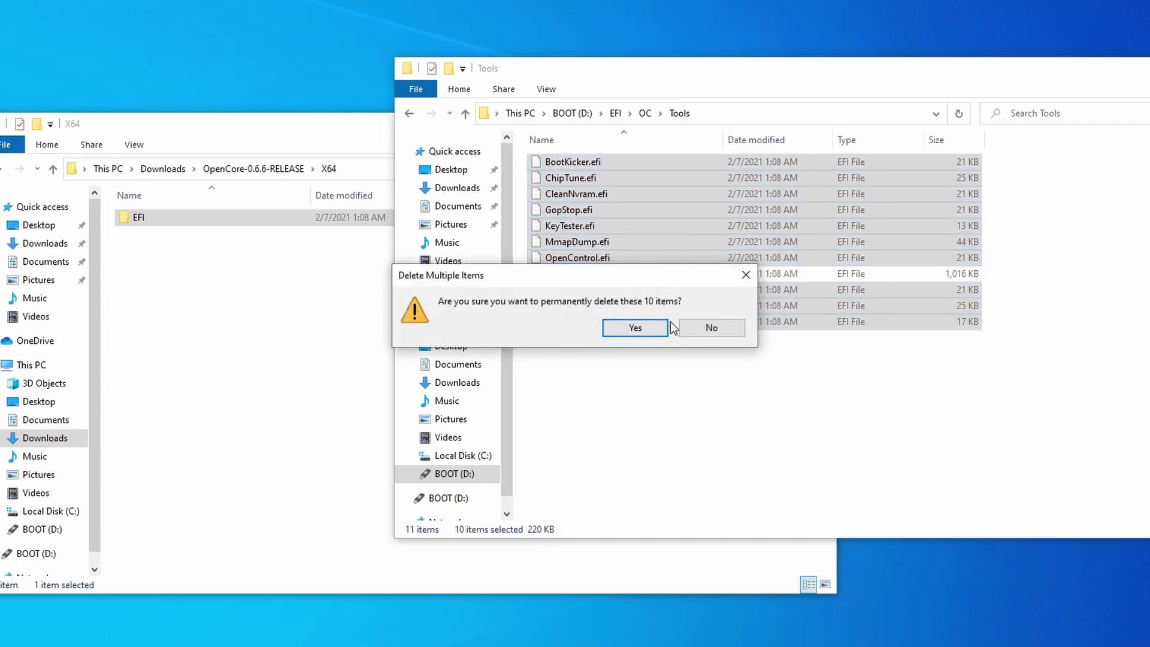
click(623, 329)
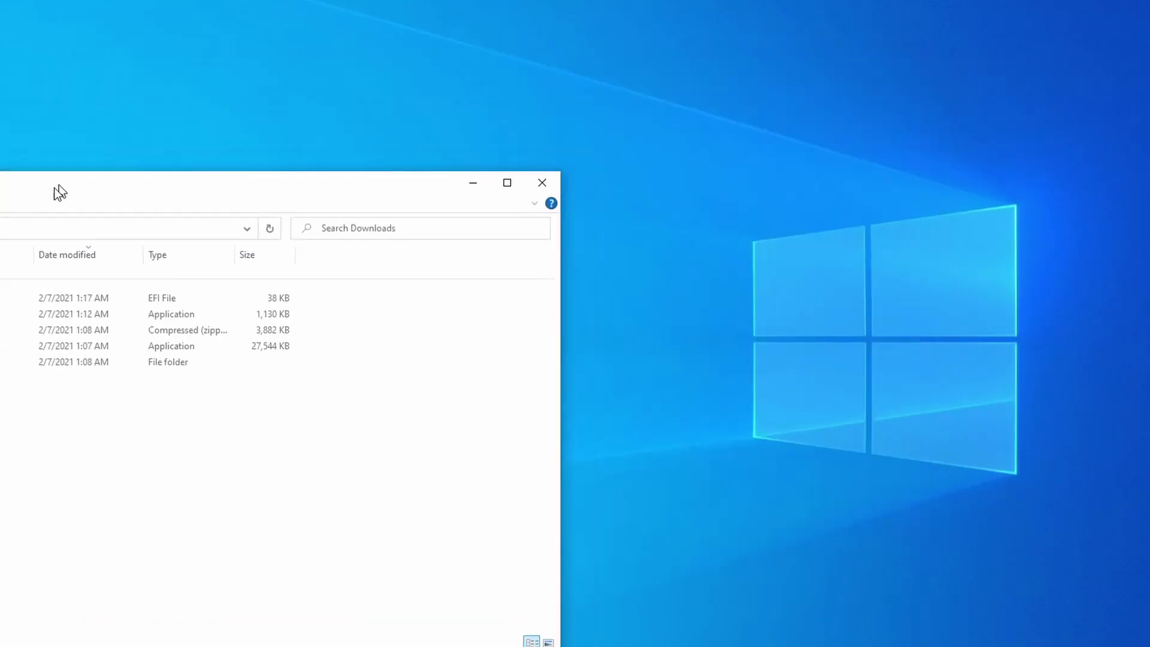
Copy HfsPlus.efi from Downloads to the BOOT (D:) drive and open that drive
drag(55, 187, 444, 90)
drag(273, 191, 167, 481)
click(167, 480)
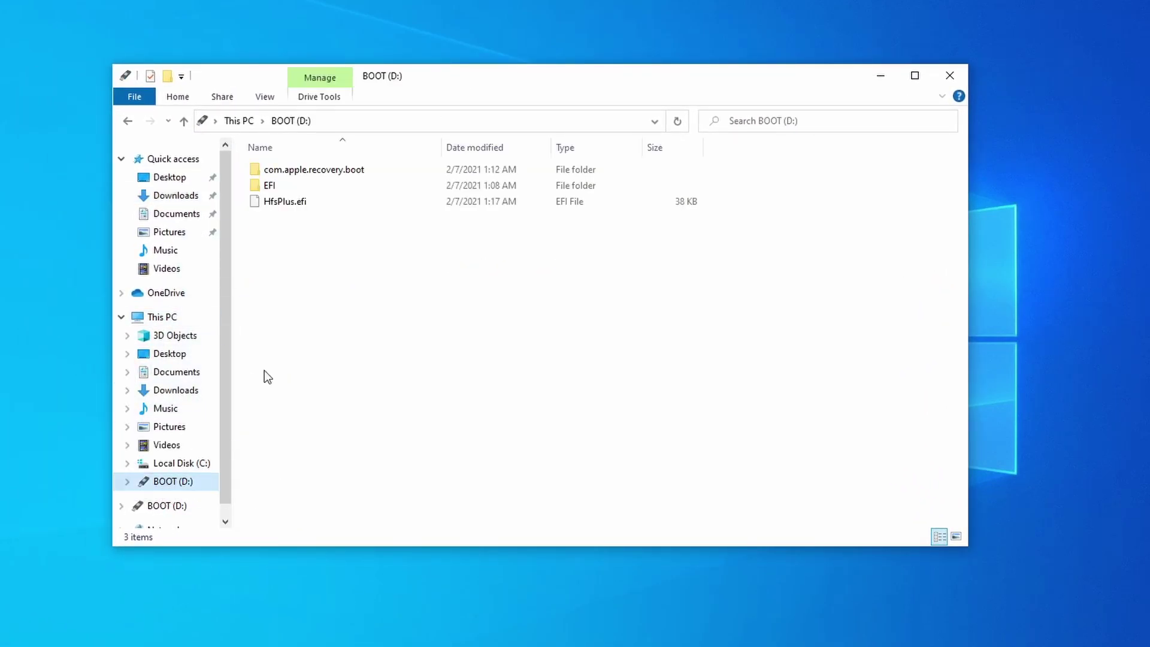
Move HfsPlus.efi from the root of BOOT (D:) through EFI and OC into the Drivers folder
click(275, 201)
mouse_move(275, 201)
mouse_down()
mouse_move(287, 192)
mouse_move(278, 183)
mouse_up()
double_click(287, 187)
click(270, 201)
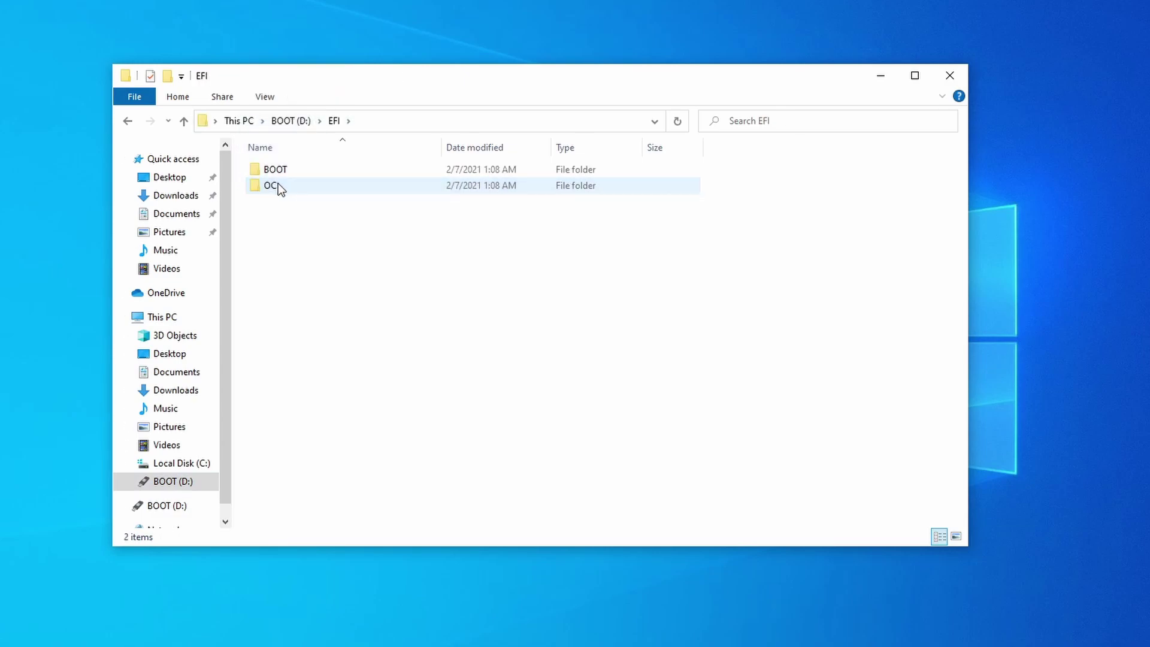
double_click(278, 184)
drag(274, 249, 288, 188)
double_click(289, 188)
drag(269, 249, 334, 215)
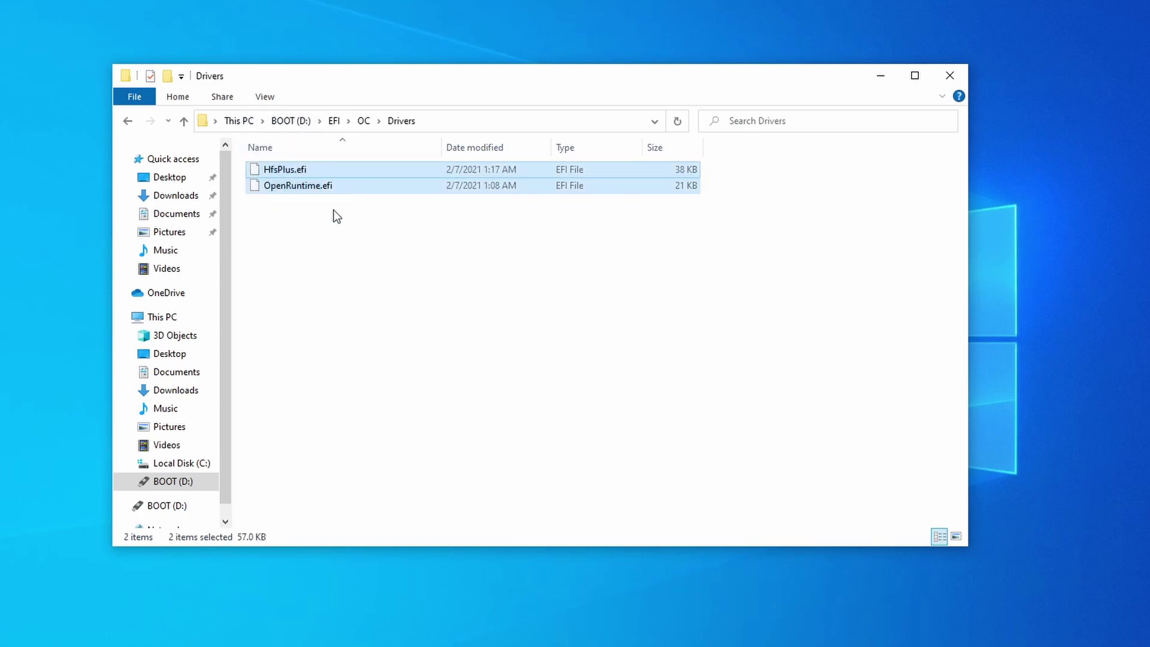
click(333, 218)
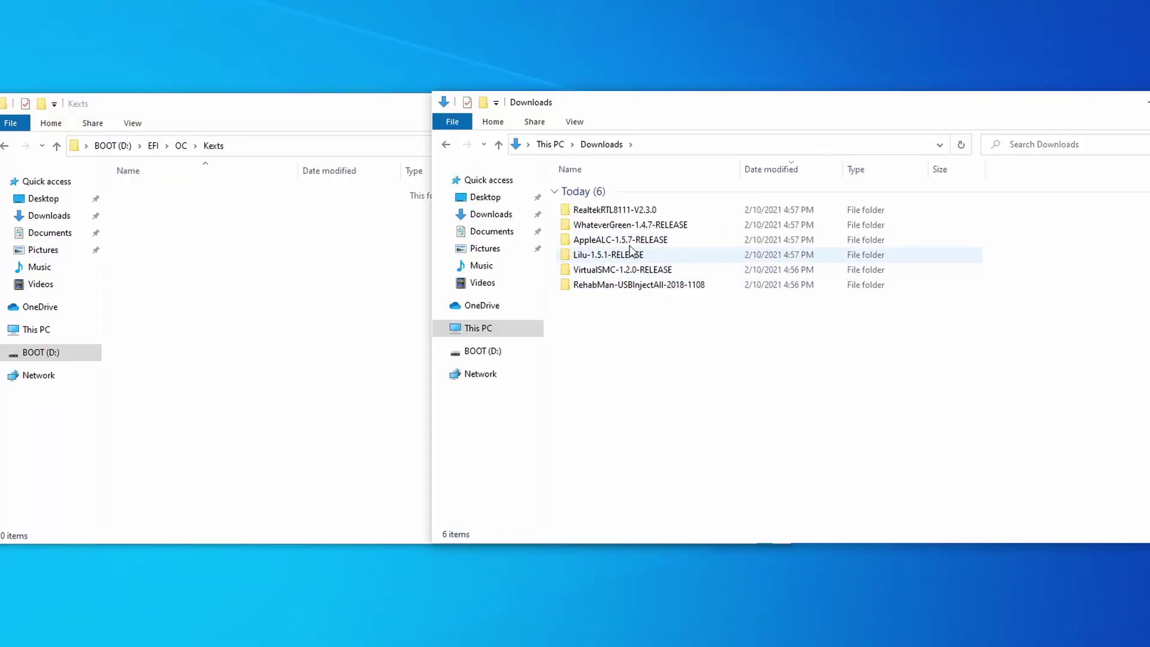
Copy SMCProcessor.kext, SMCSuperIO.kext and VirtualSMC.kext from the VirtualSMC-1.2.0-RELEASE Kexts folder into EFI > OC > Kexts on BOOT (D:)
double_click(628, 273)
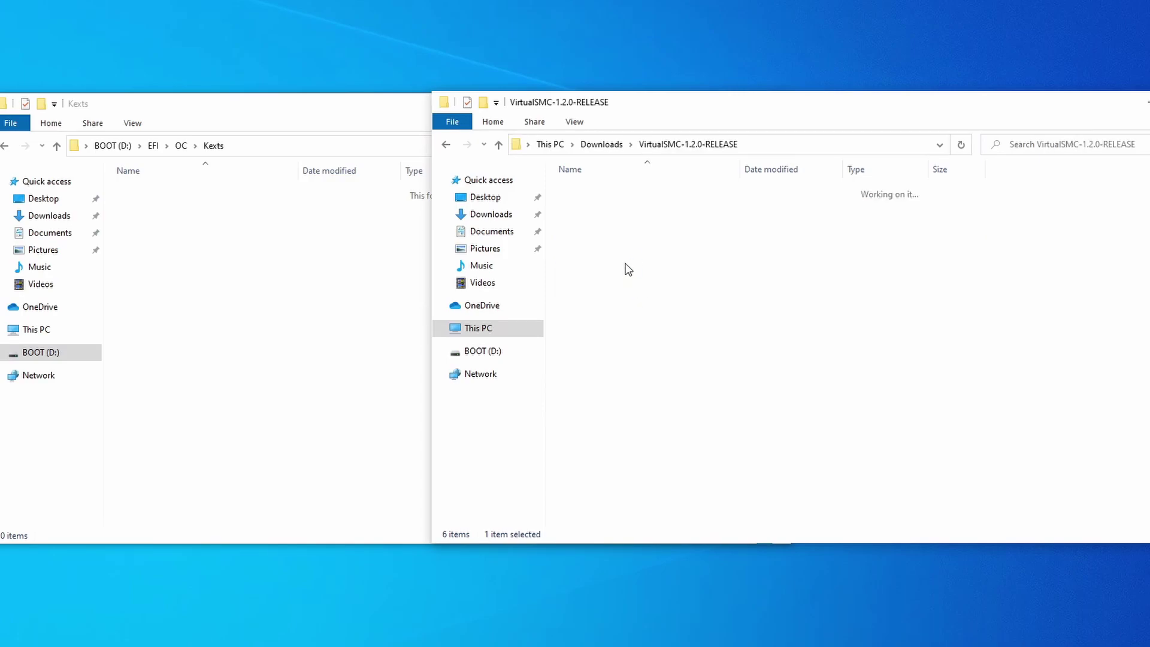
double_click(608, 205)
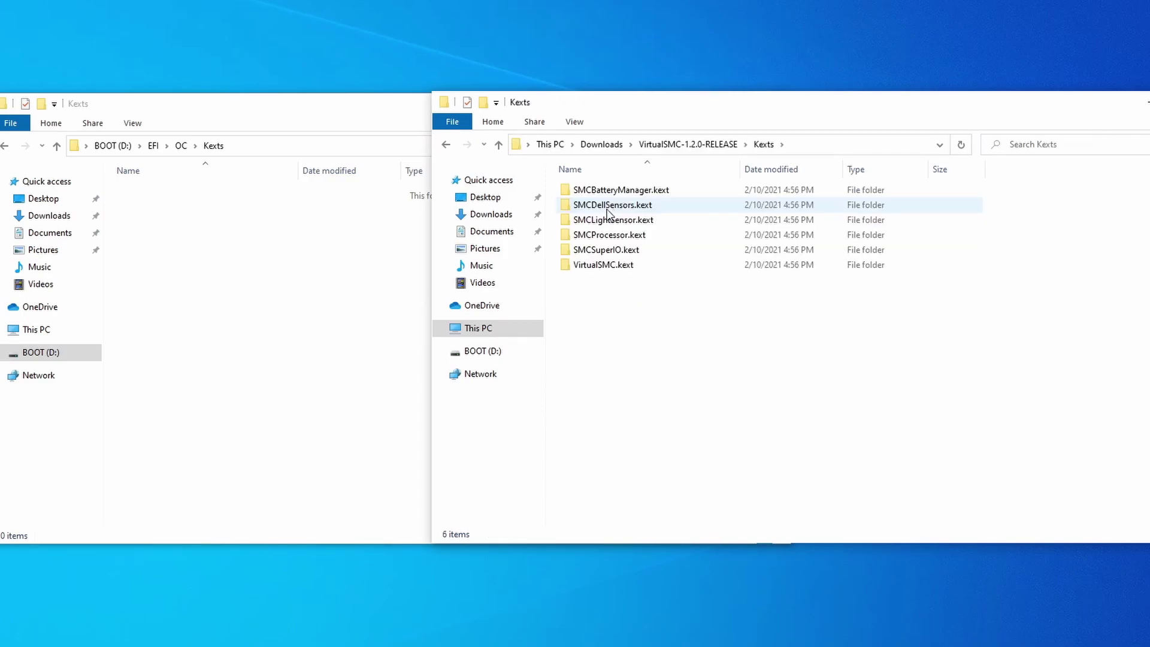
drag(603, 300, 667, 174)
click(639, 296)
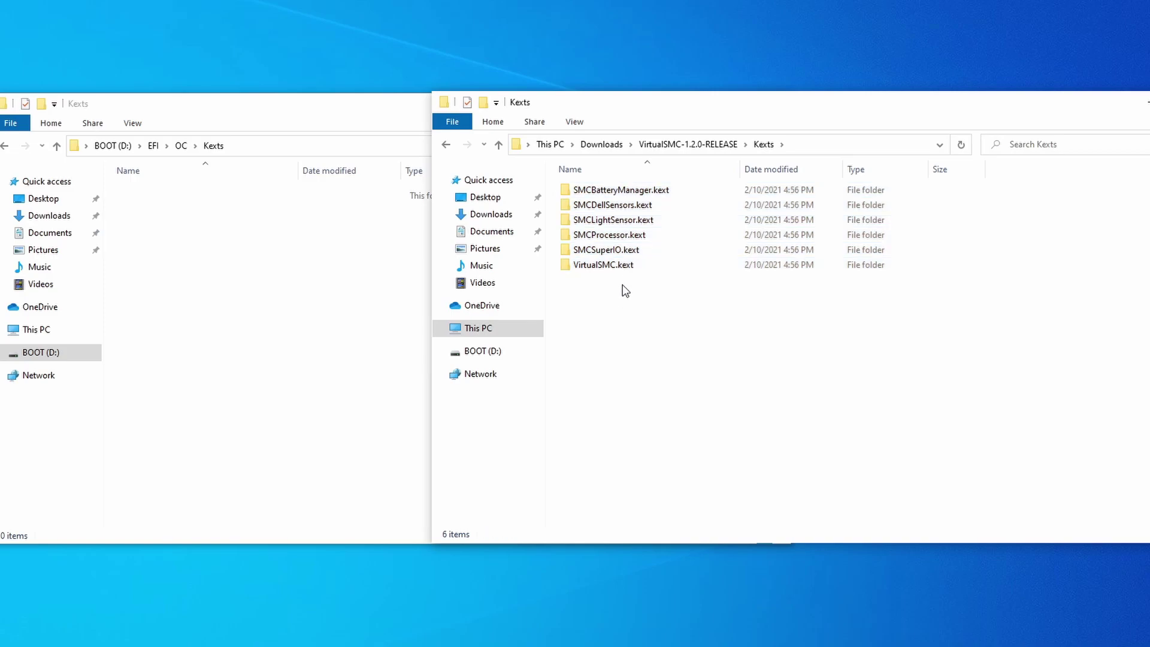
drag(603, 290, 290, 247)
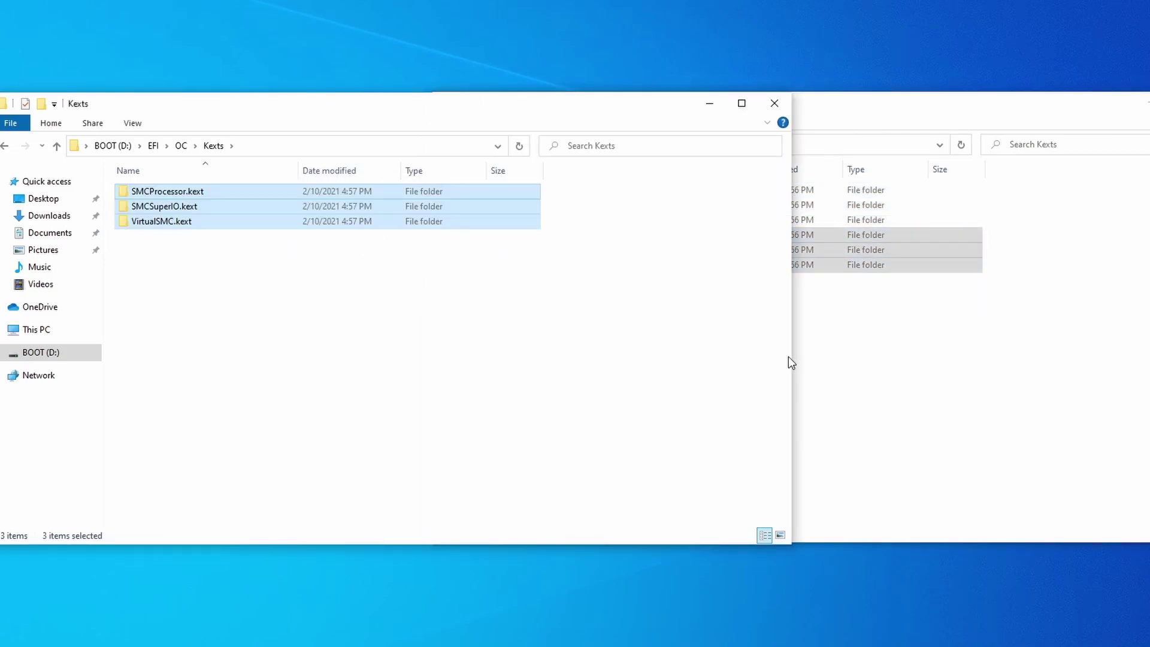
click(868, 329)
Copy Lilu.kext from Lilu-1.5.1-RELEASE in Downloads into the OC Kexts folder on BOOT (D:)
click(605, 147)
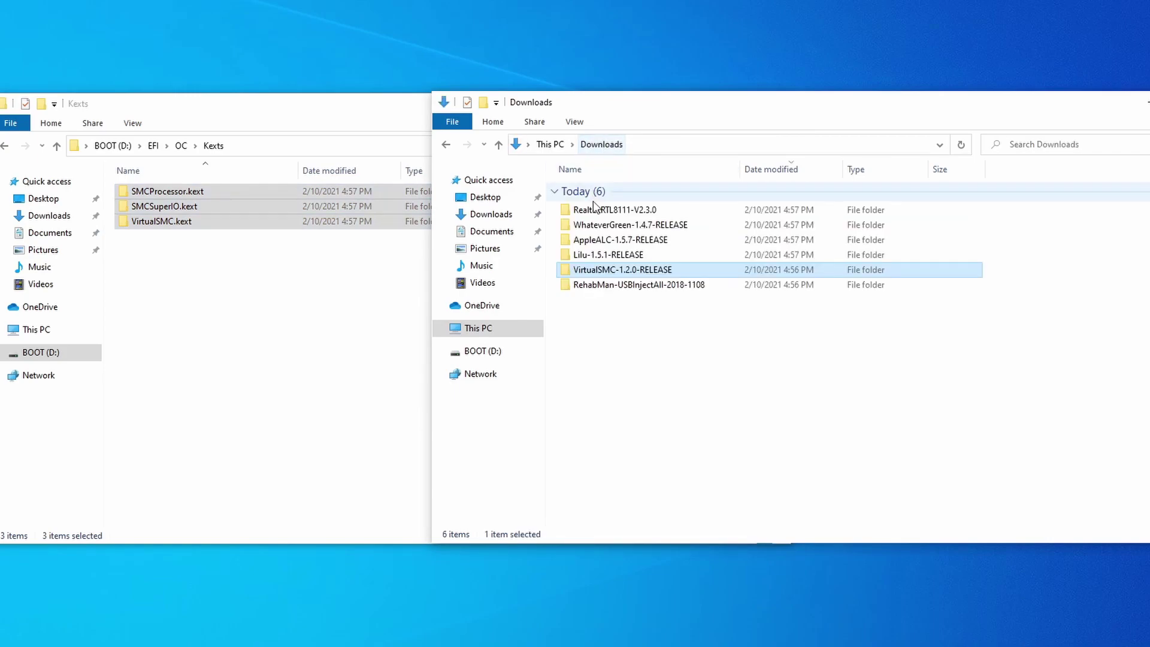
double_click(613, 257)
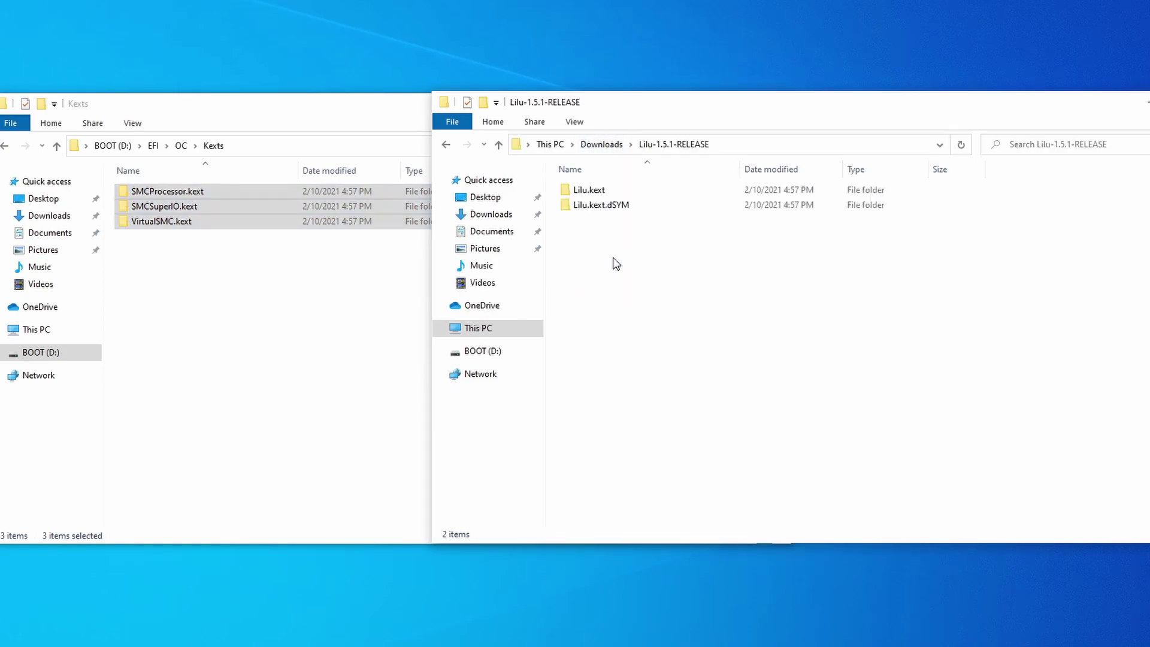
click(603, 195)
drag(601, 195, 257, 269)
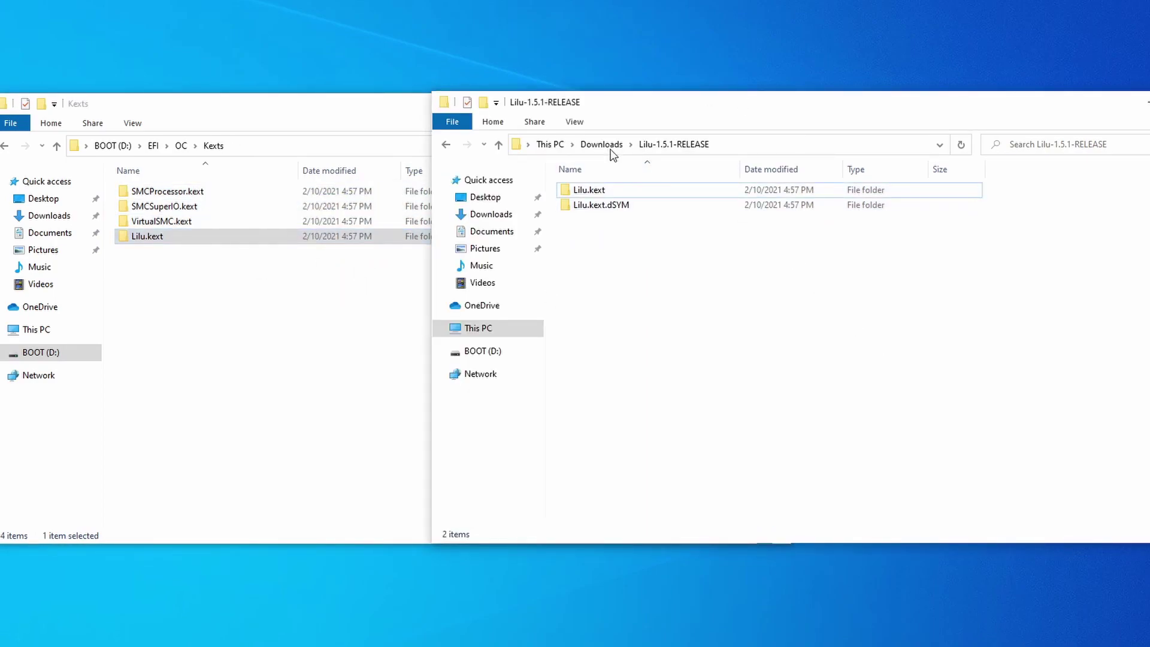
Copy WhateverGreen.kext from WhateverGreen-1.4.7-RELEASE in Downloads into the OC Kexts folder on BOOT (D:)
click(601, 144)
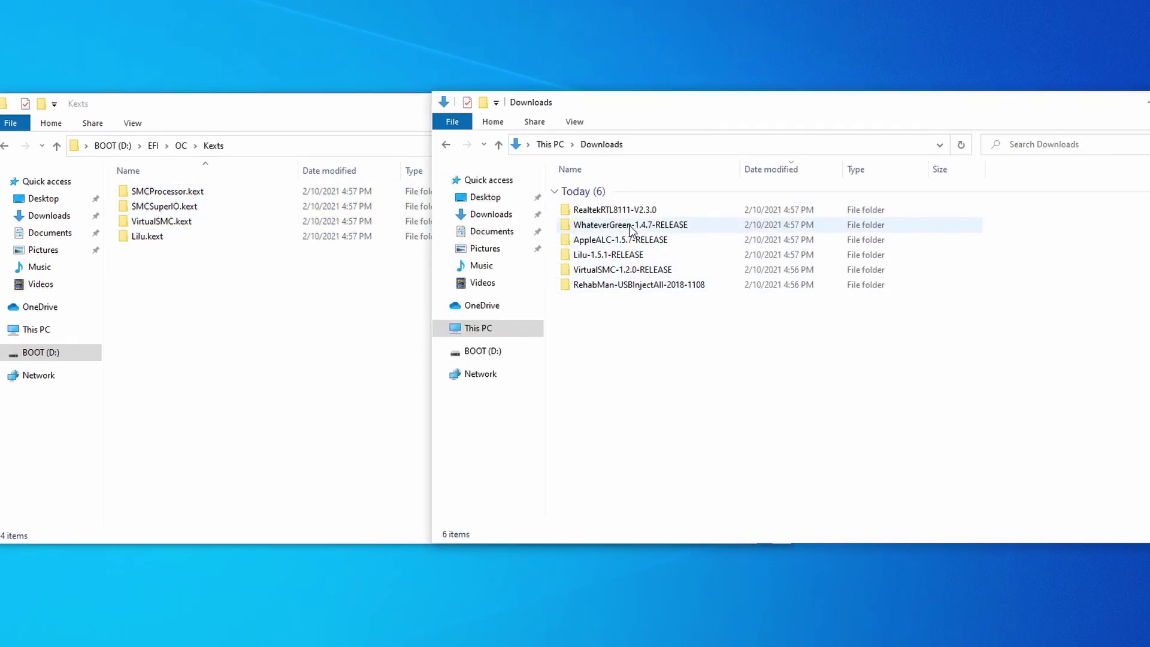
double_click(630, 224)
click(627, 191)
drag(609, 193, 239, 313)
click(759, 258)
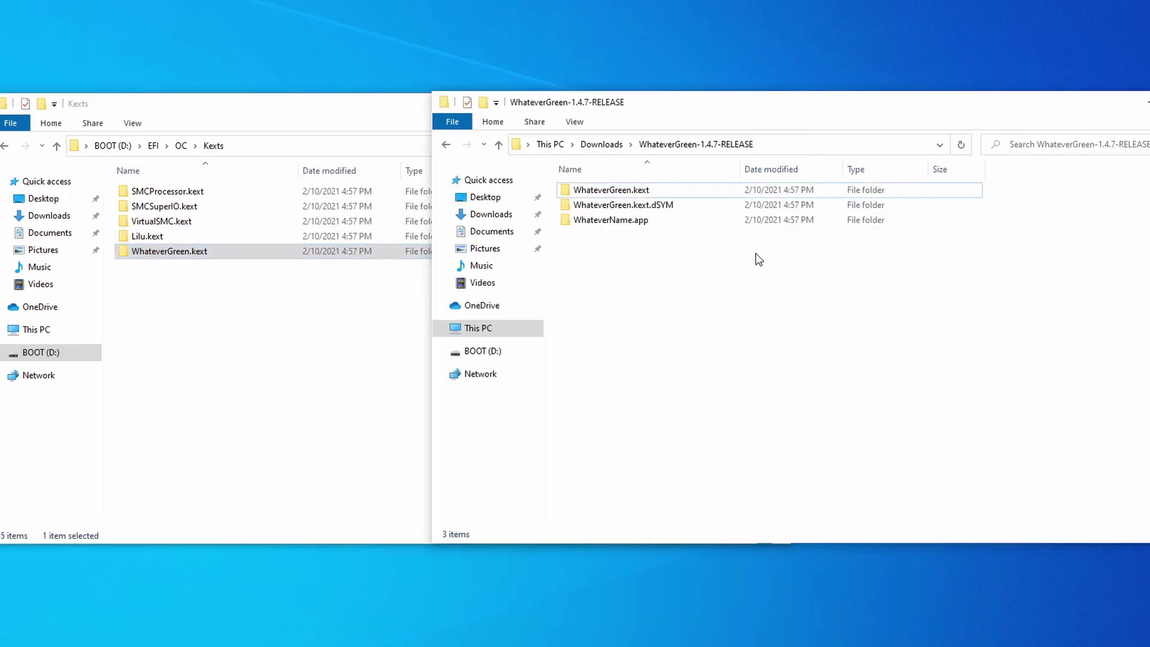
Copy AppleALC.kext from AppleALC-1.5.7-RELEASE and USBInjectAll.kext from the RehabMan-USBInjectAll-2018-1108 Release folder into the OC Kexts folder
click(612, 142)
drag(604, 190, 696, 351)
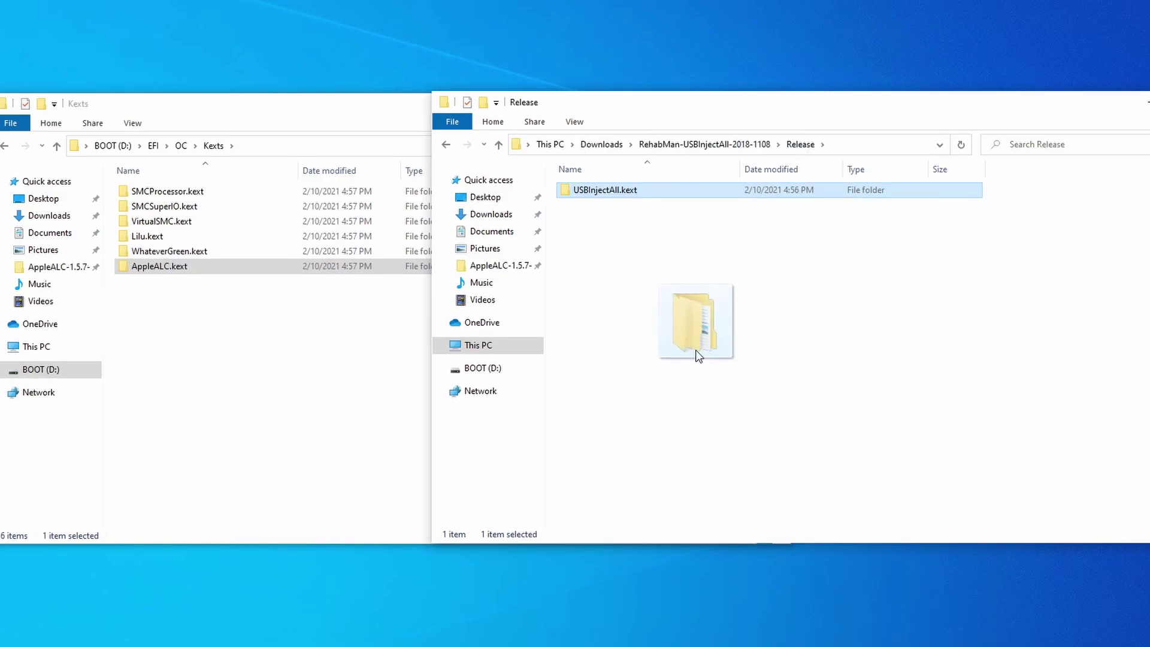
drag(696, 353, 217, 345)
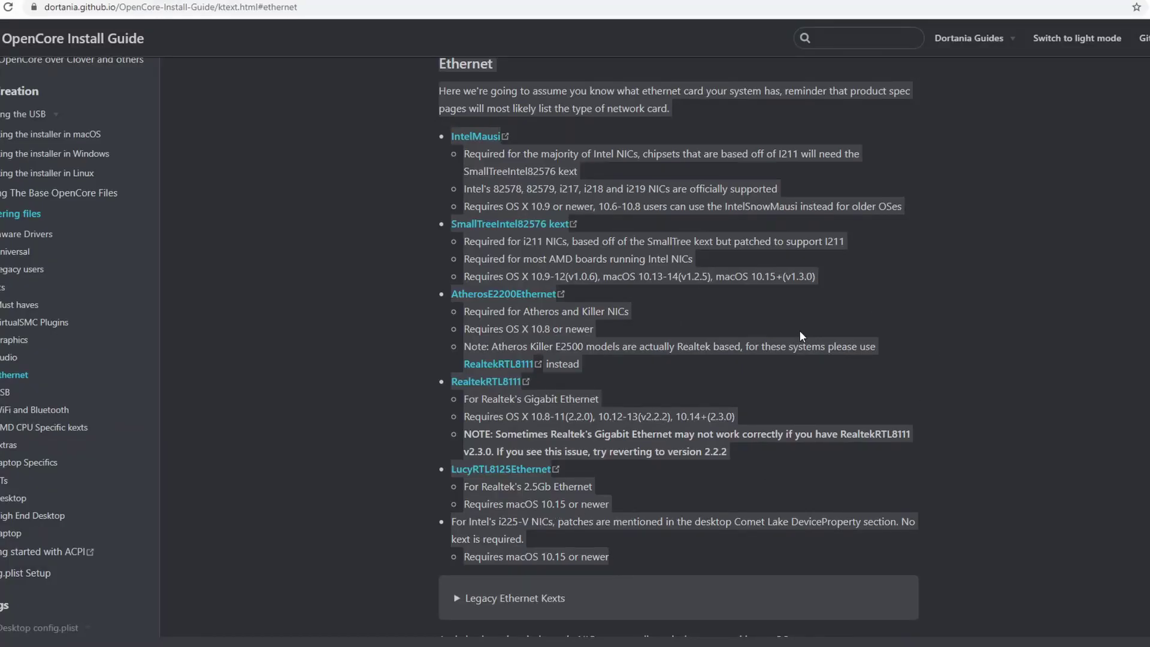
Open the RealtekRTL8111 kext link from the guide's Ethernet section in a new tab
click(1037, 364)
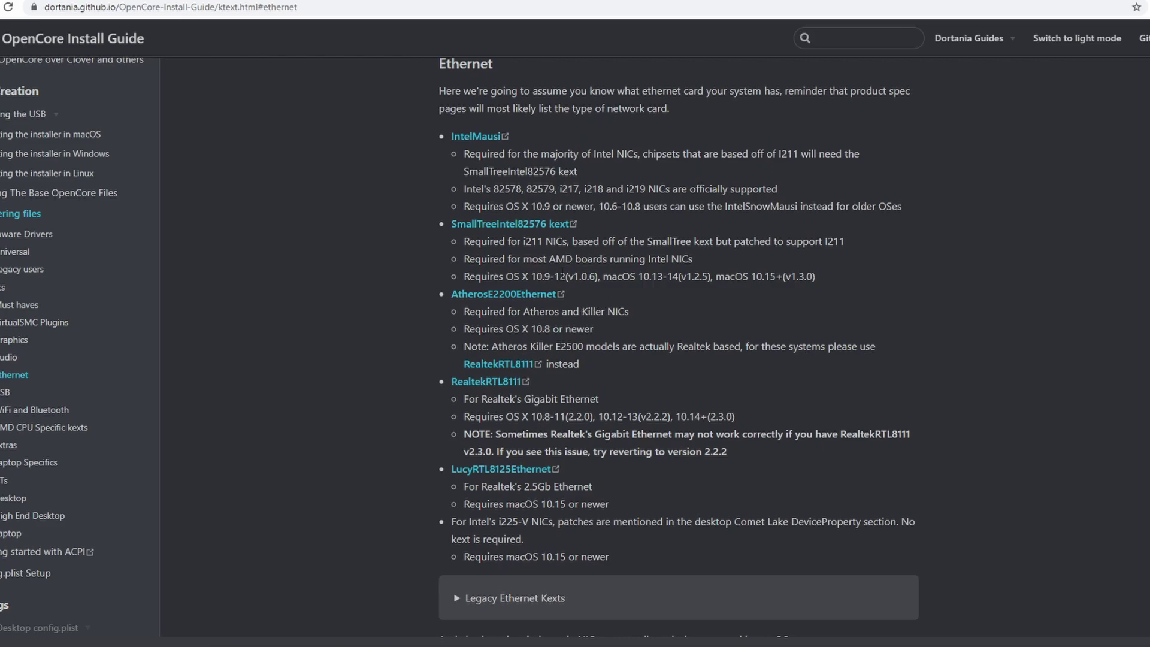
right_click(493, 390)
click(515, 397)
Read the guide's WiFi and Bluetooth section covering the Intel and Broadcom kexts, then check the Kexts folder on BOOT (D:)
scroll(401, 357, down, 7)
scroll(401, 356, down, 6)
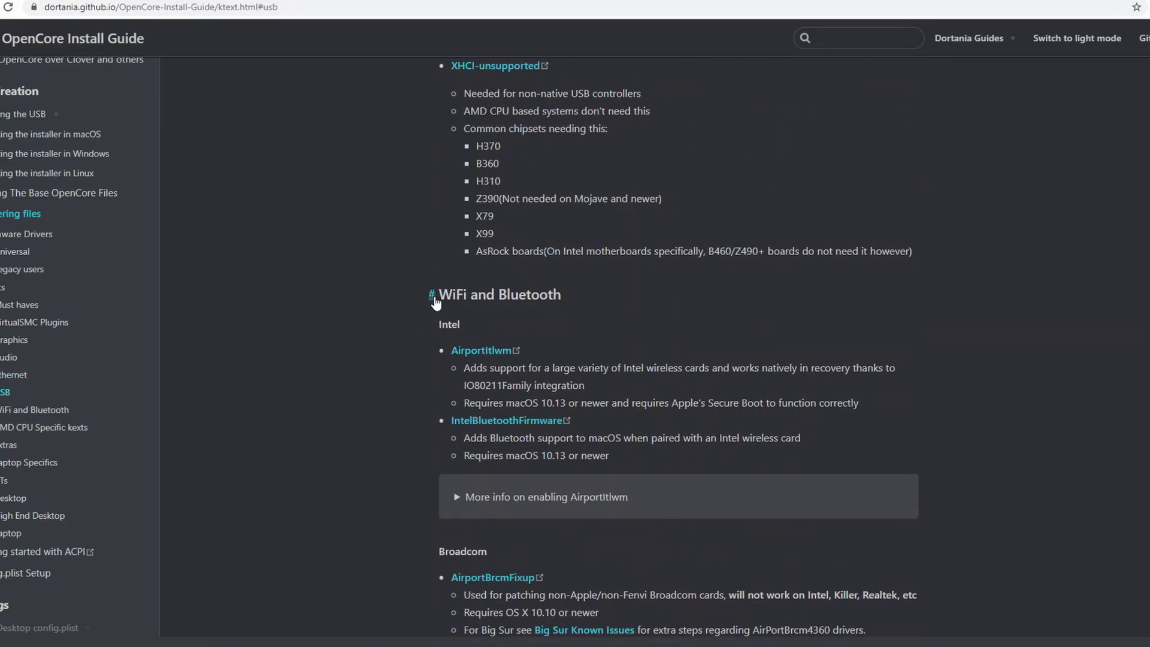
drag(435, 299, 650, 643)
scroll(859, 445, up, 1)
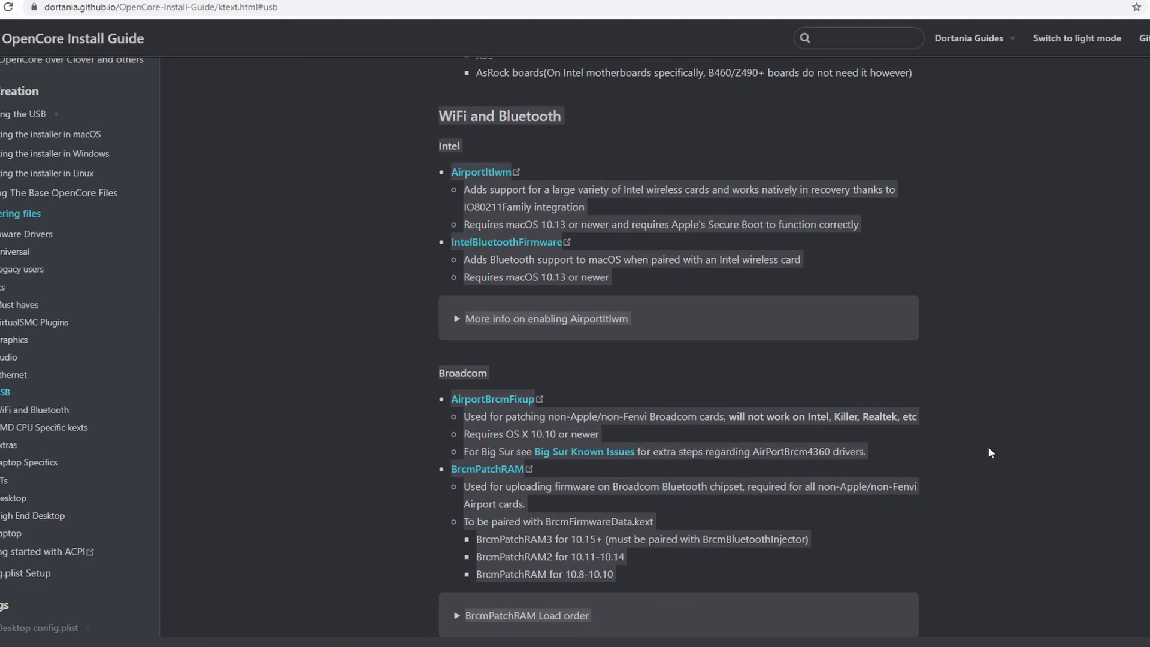
click(1001, 447)
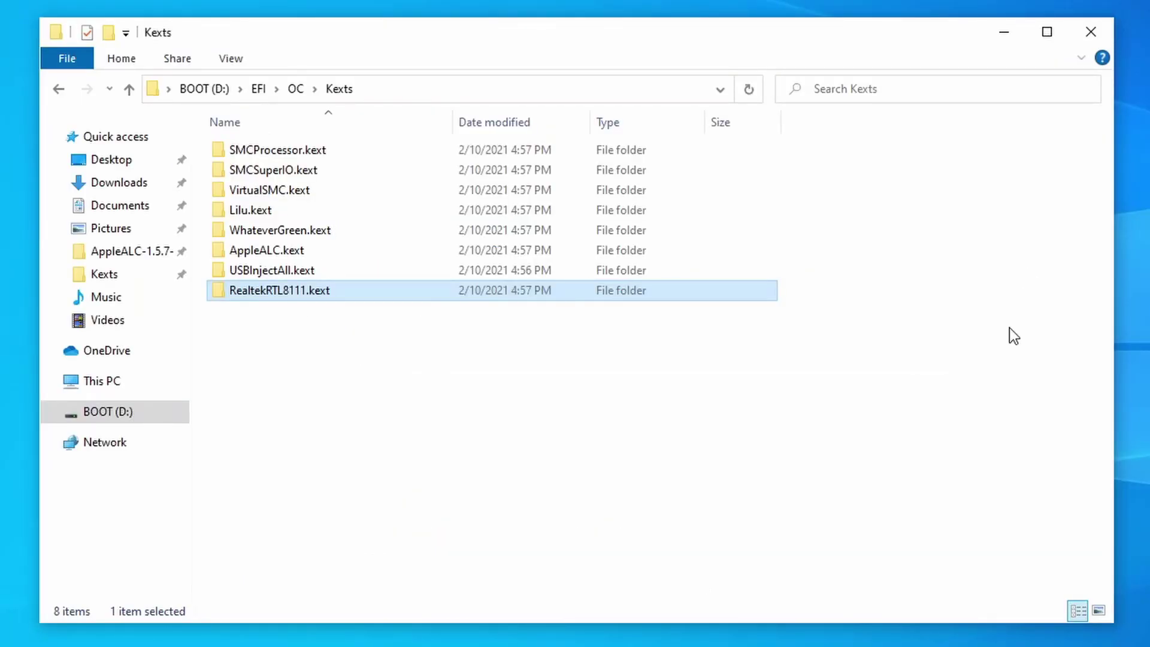
click(901, 518)
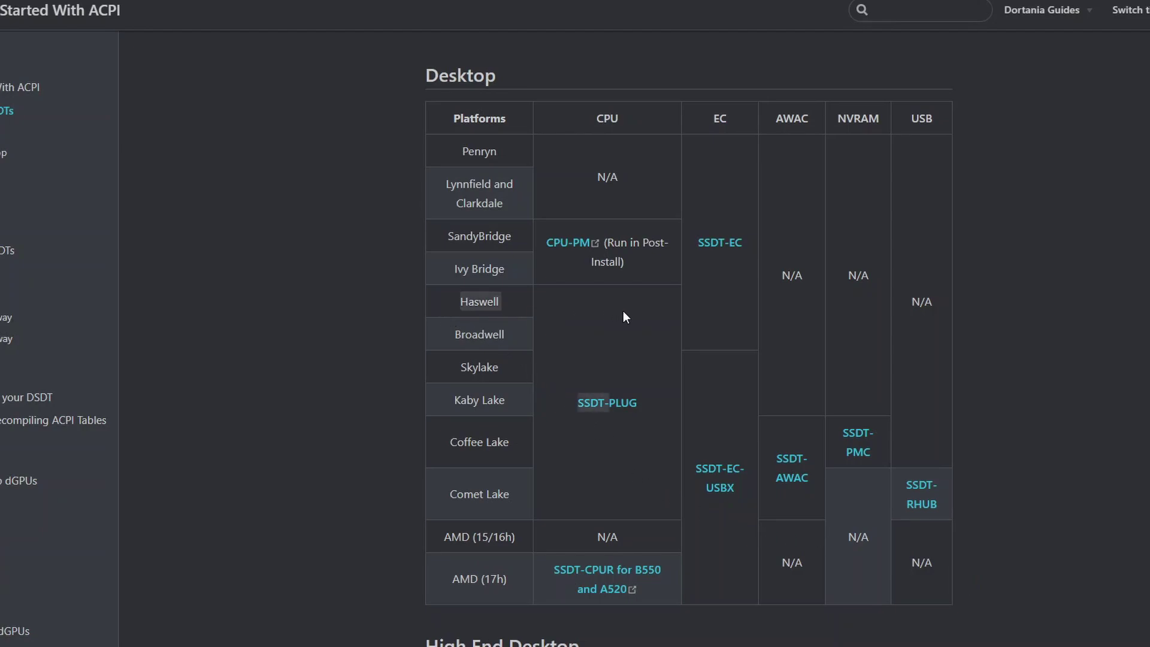
Find the Haswell row in the ACPI guide's Desktop table and download the prebuilt SSDT-PLUG-DRTNIA.aml for its SSDT-PLUG entry
drag(618, 317, 736, 317)
click(662, 321)
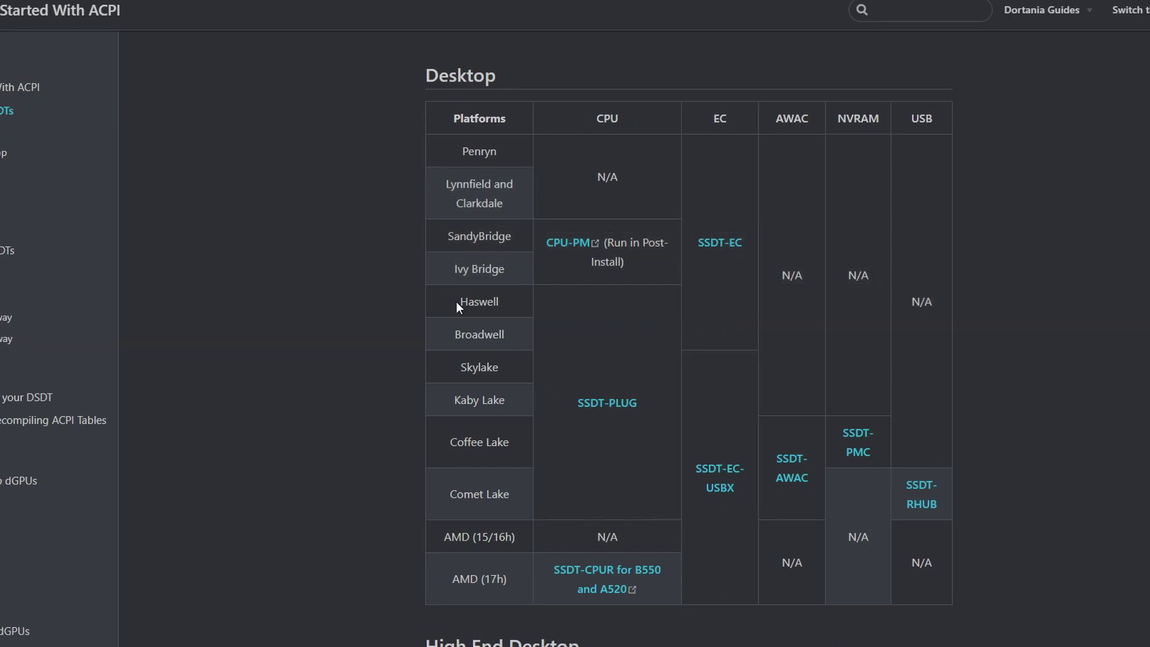
drag(455, 301, 511, 307)
click(577, 317)
right_click(612, 401)
click(693, 215)
right_click(717, 245)
click(734, 328)
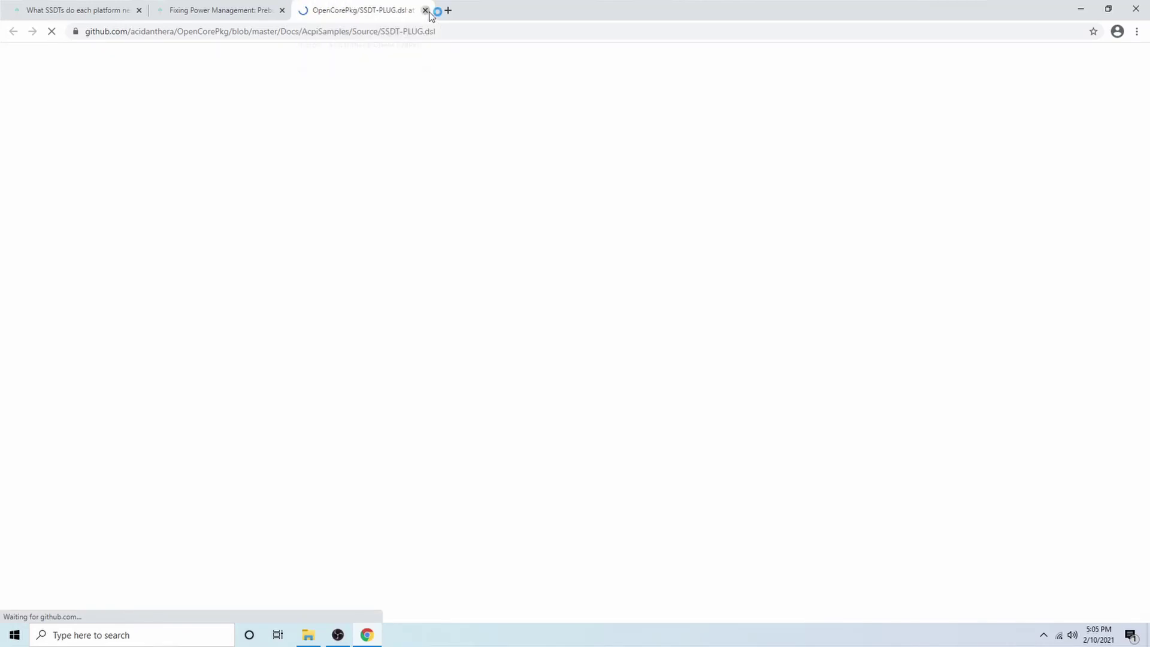
key(ctrl+w)
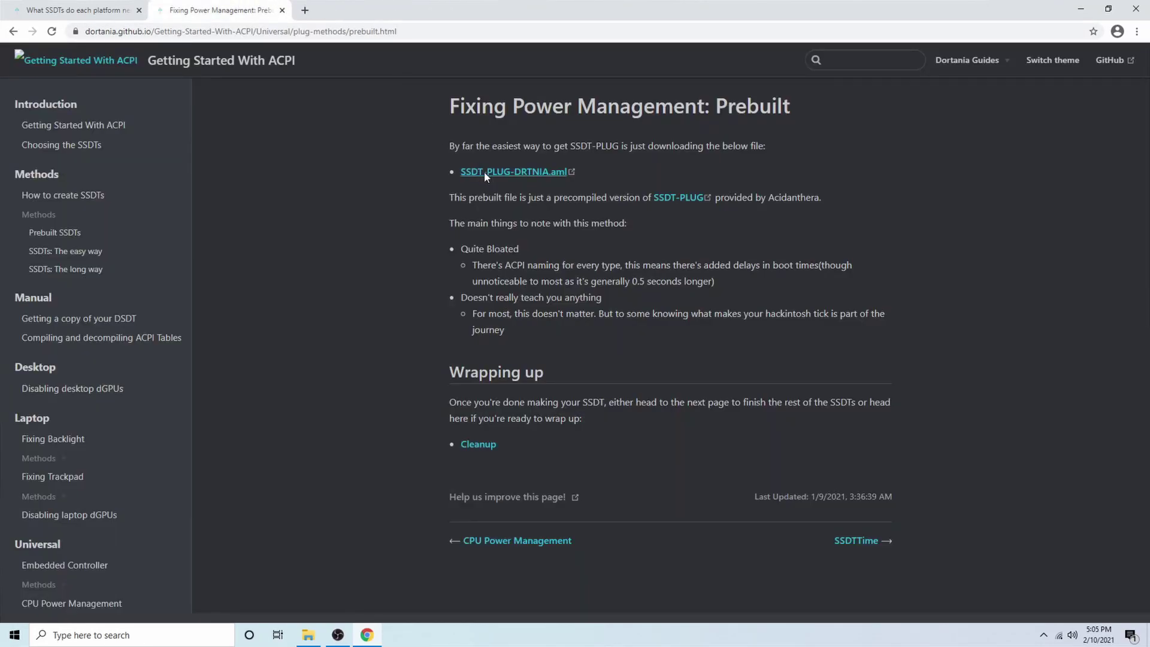
click(484, 174)
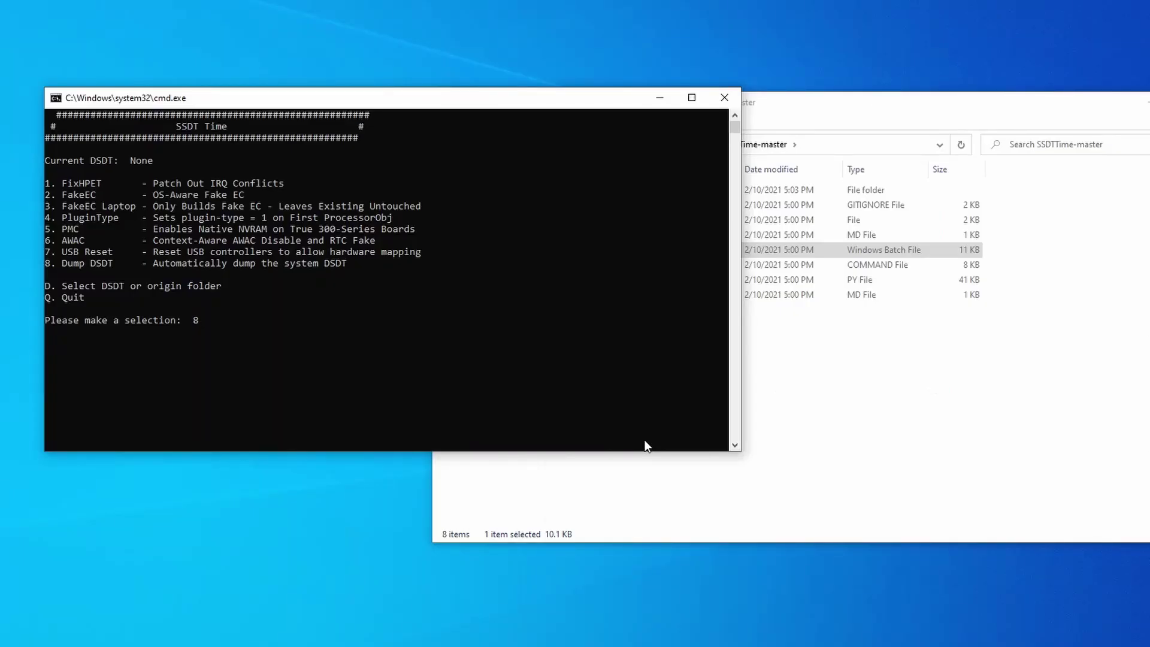
Dump the system DSDT with SSDTTime and generate the OS-aware Fake EC SSDT from it
key(Return)
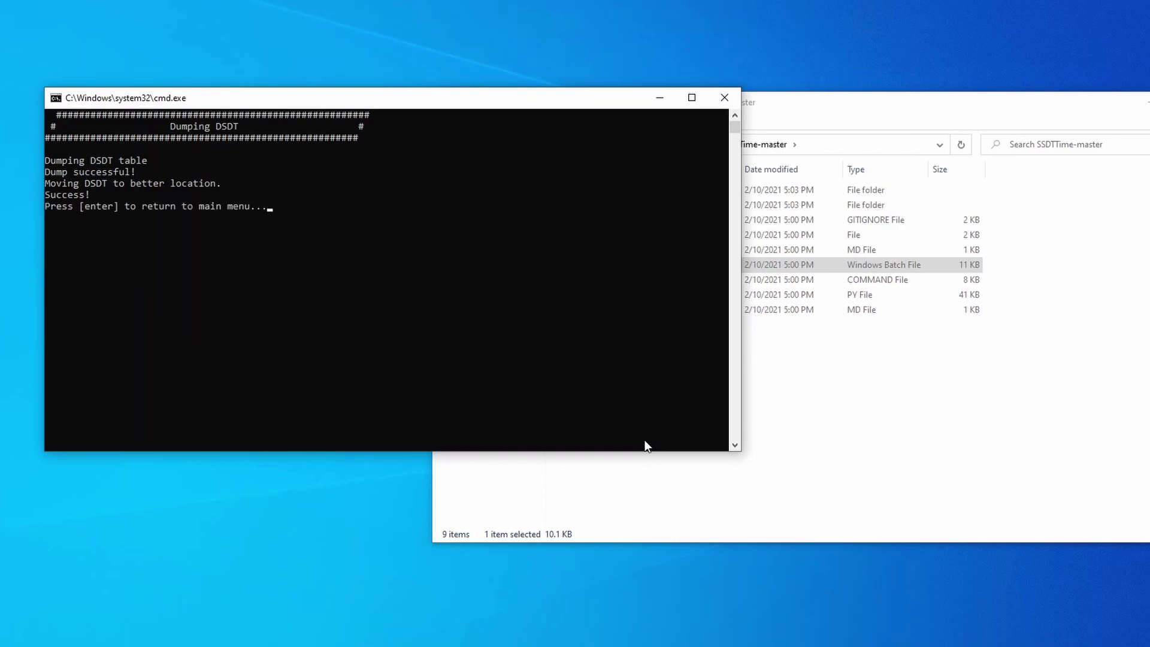
key(Return)
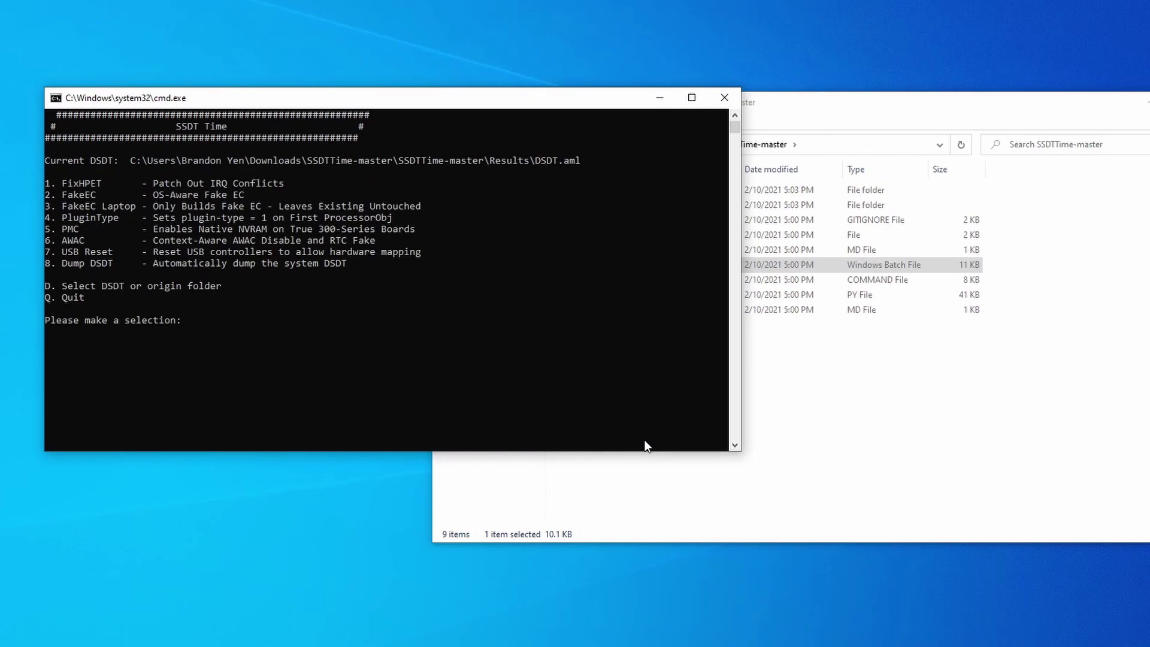
text(2)
key(Return)
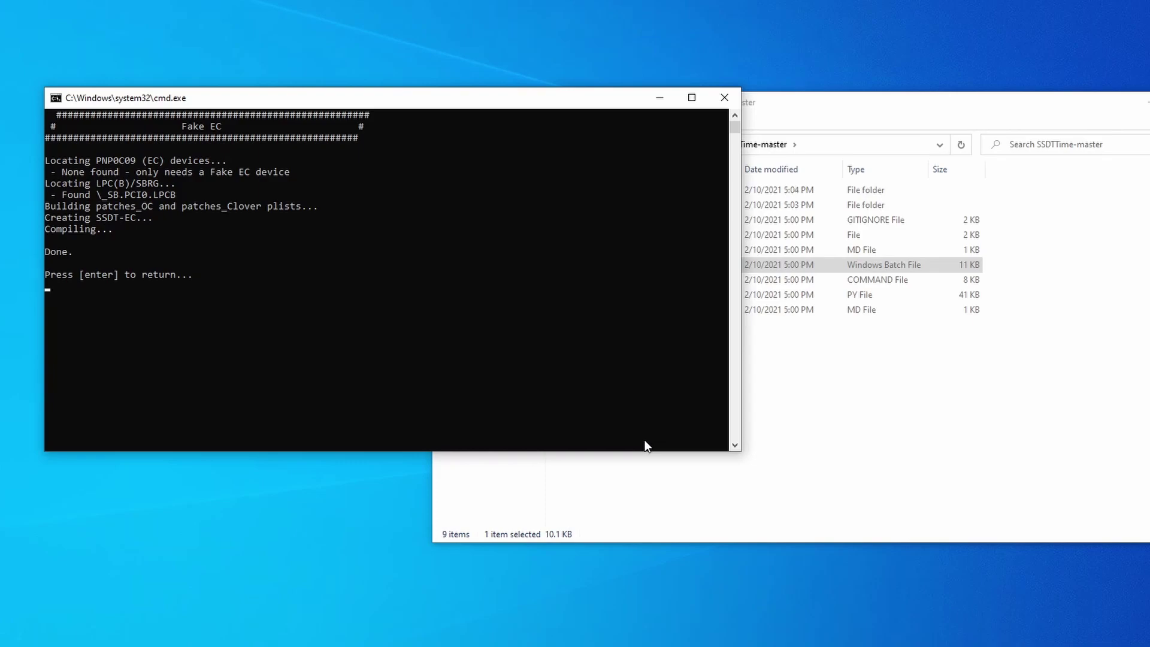
key(Return)
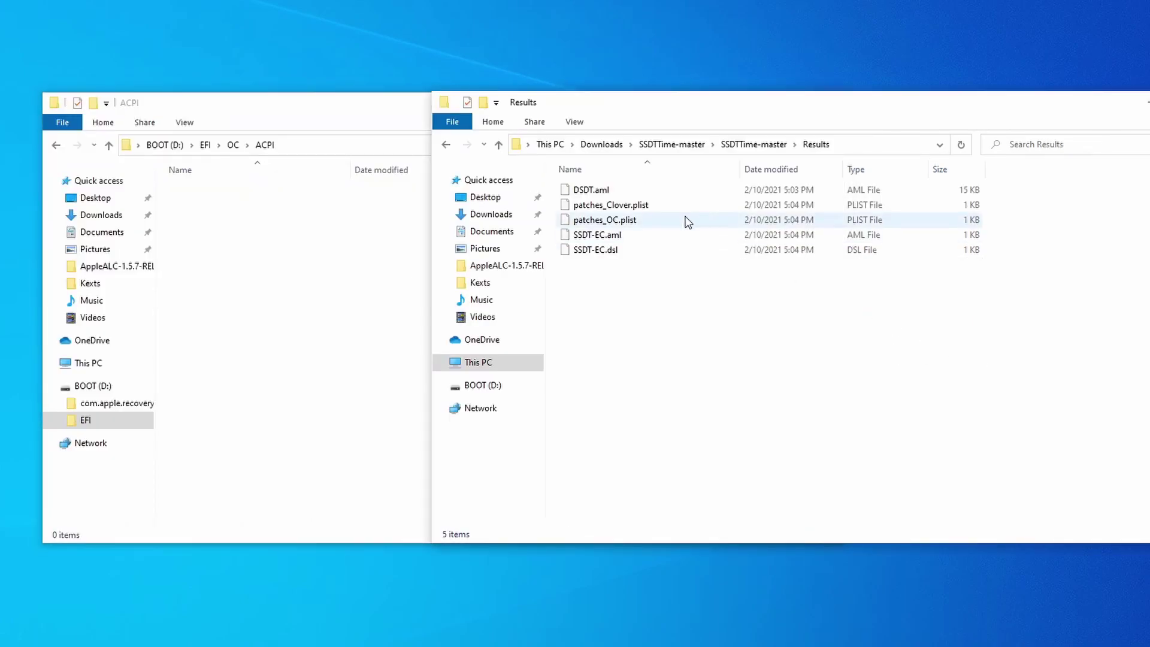
Copy SSDT-EC.aml from the SSDTTime Results folder and SSDT-PLUG-DRTNIA.aml from Downloads into EFI > OC > ACPI on BOOT (D:)
drag(607, 239, 308, 256)
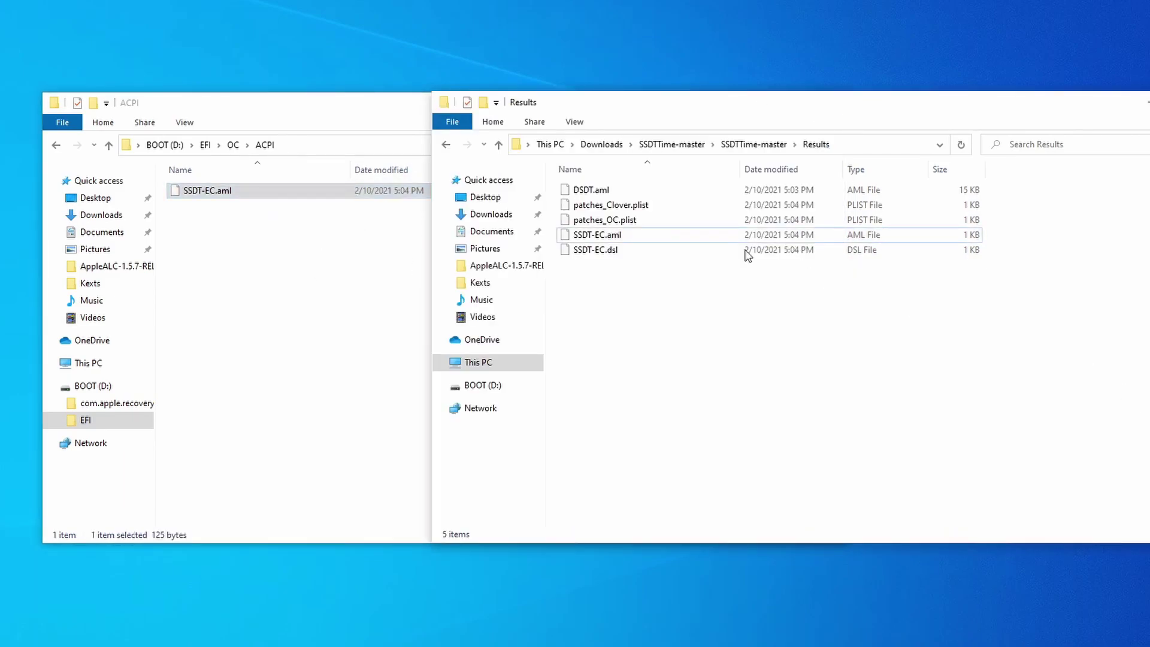
click(506, 215)
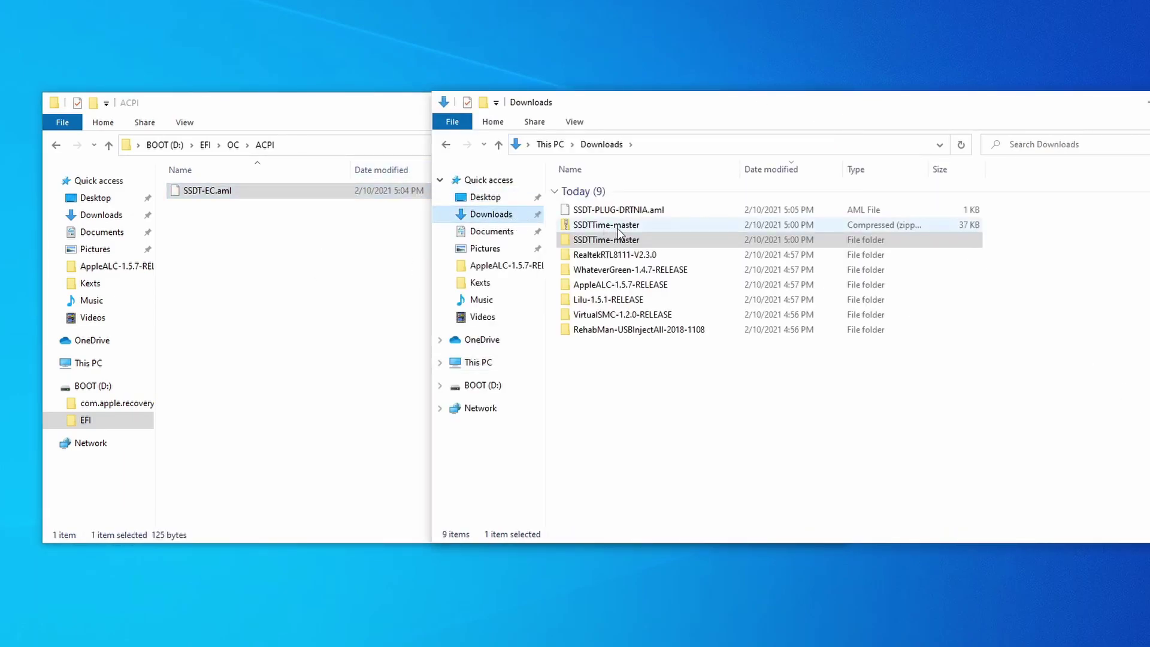
click(616, 209)
click(277, 249)
key(ctrl+v)
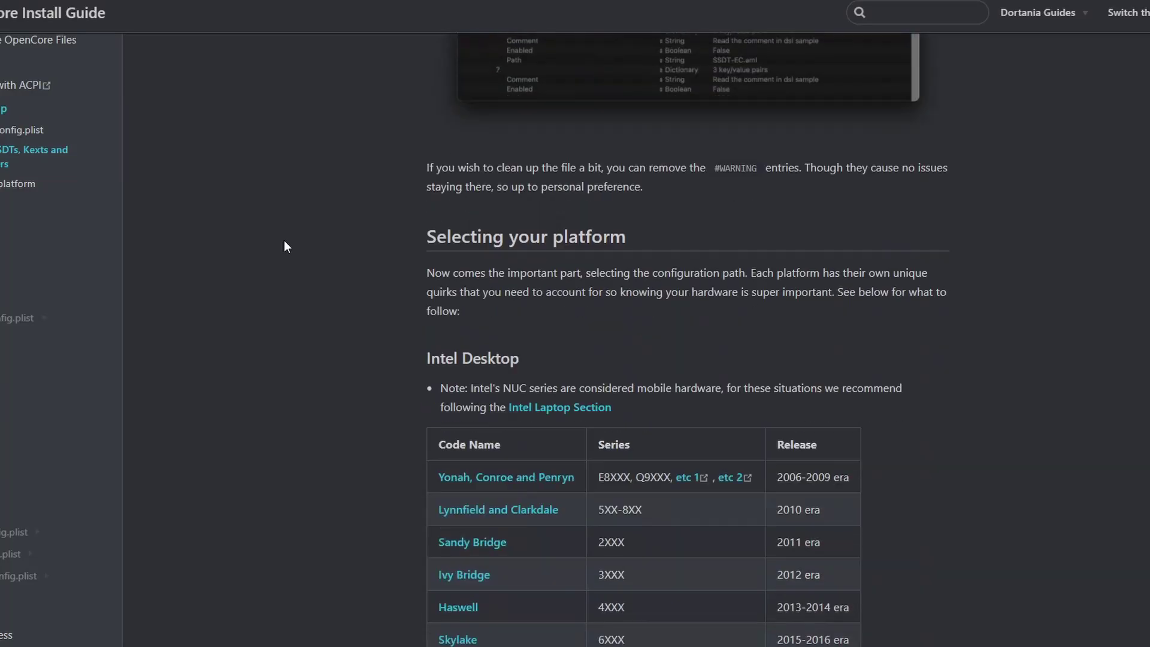
Open the Haswell configuration guide from the Intel Laptop platform table in the OpenCore Install Guide
scroll(285, 246, down, 5)
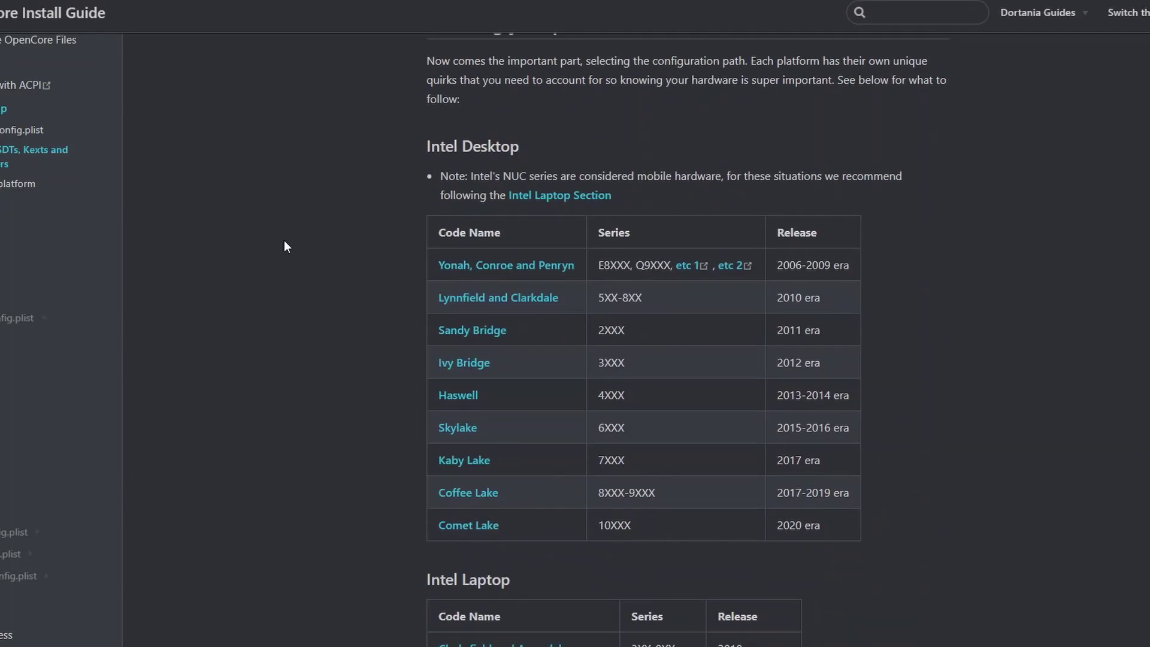
scroll(288, 220, down, 2)
scroll(288, 217, down, 3)
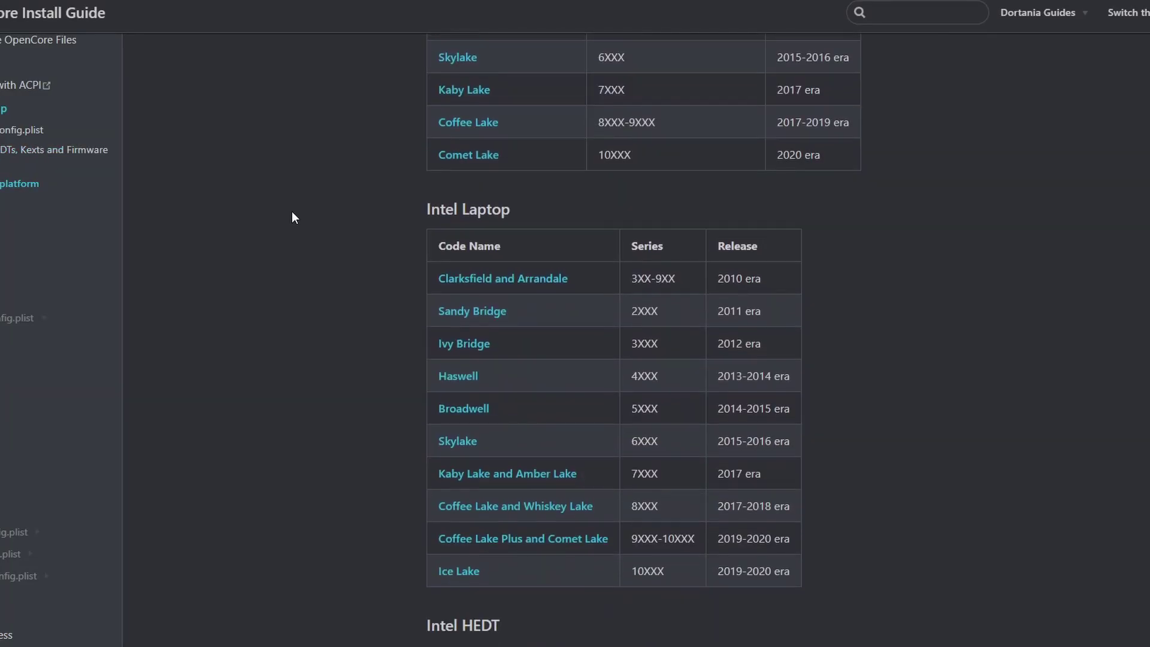
drag(385, 141, 785, 413)
click(885, 515)
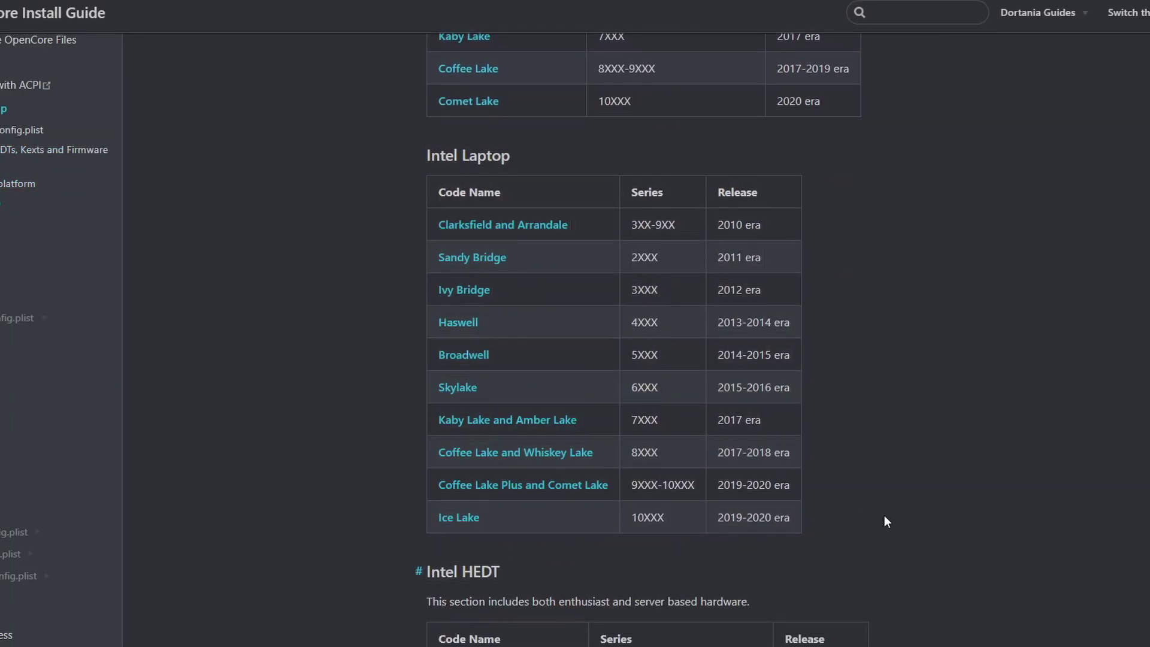
click(458, 322)
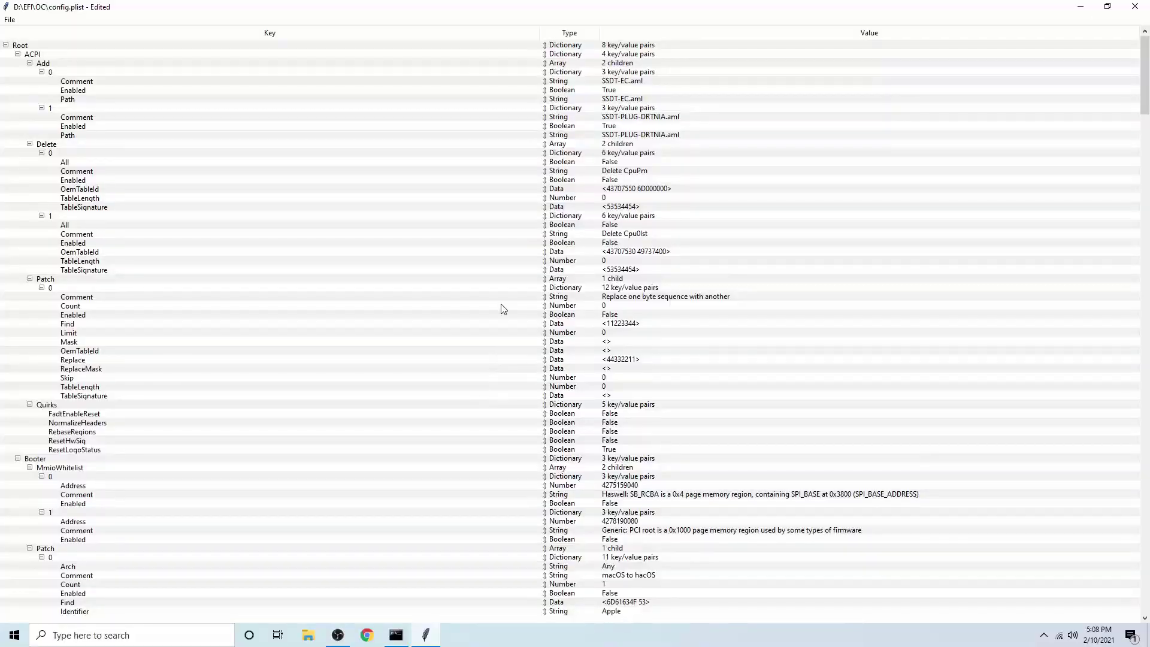
Examine the Booter section and its Quirks in the config.plist from EFI > OC
scroll(455, 247, down, 6)
scroll(455, 248, down, 8)
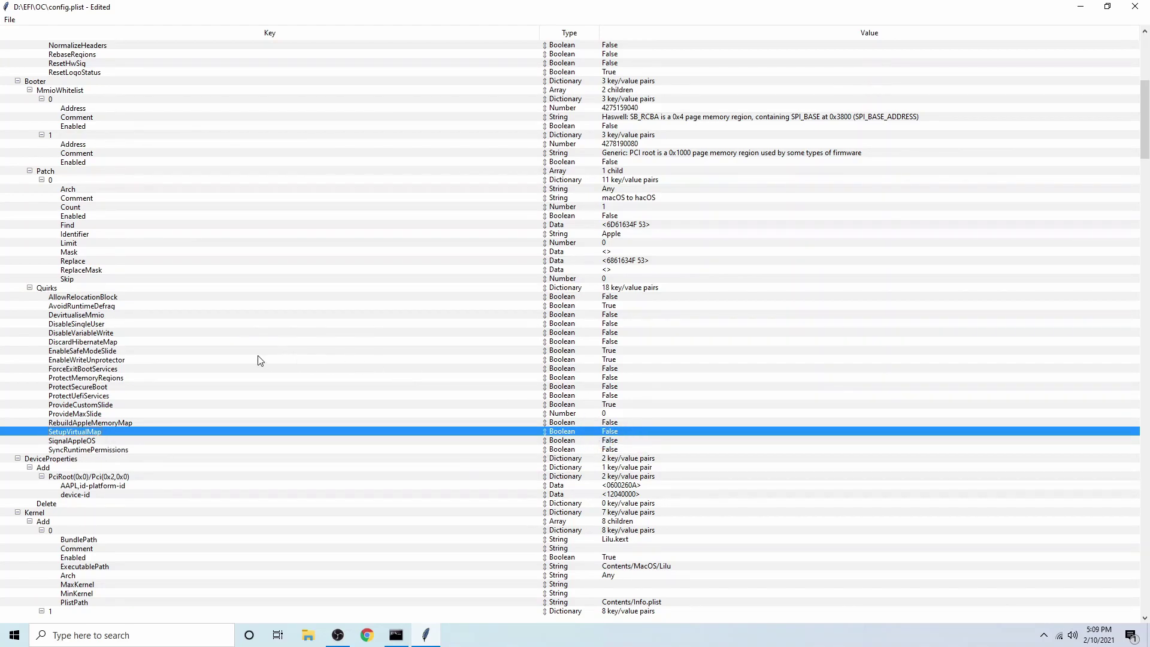
click(65, 84)
click(67, 288)
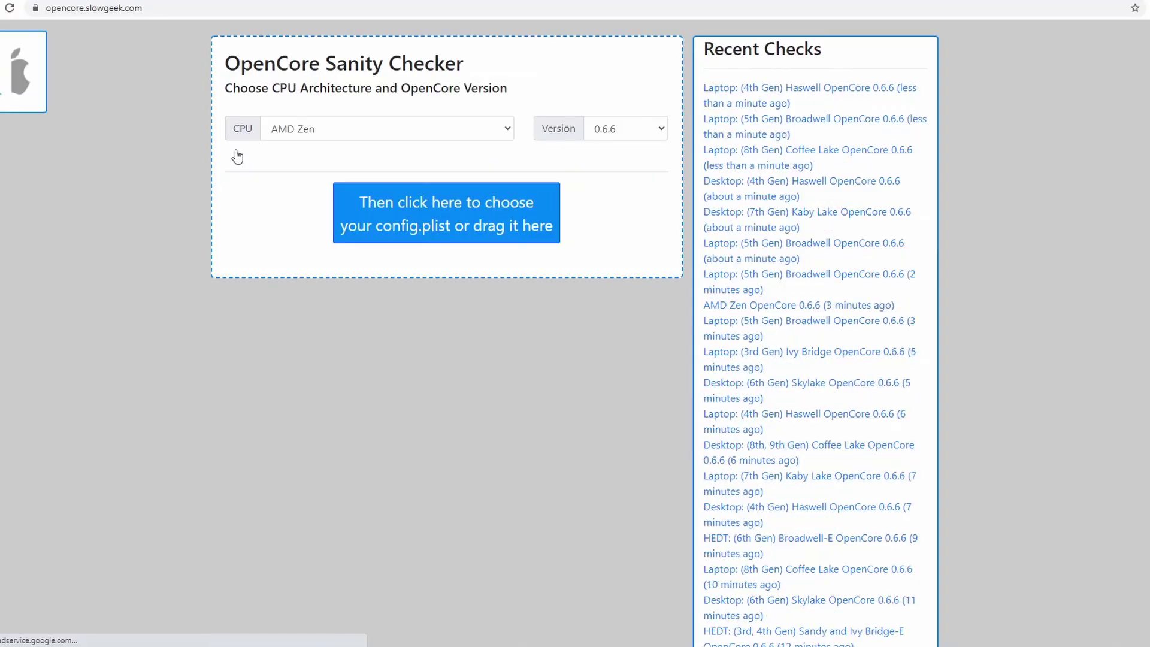
Check config.plist from EFI > OC on BOOT (D:) against Laptop: (4th Gen) Haswell in OpenCore Sanity Checker and review the report
click(300, 128)
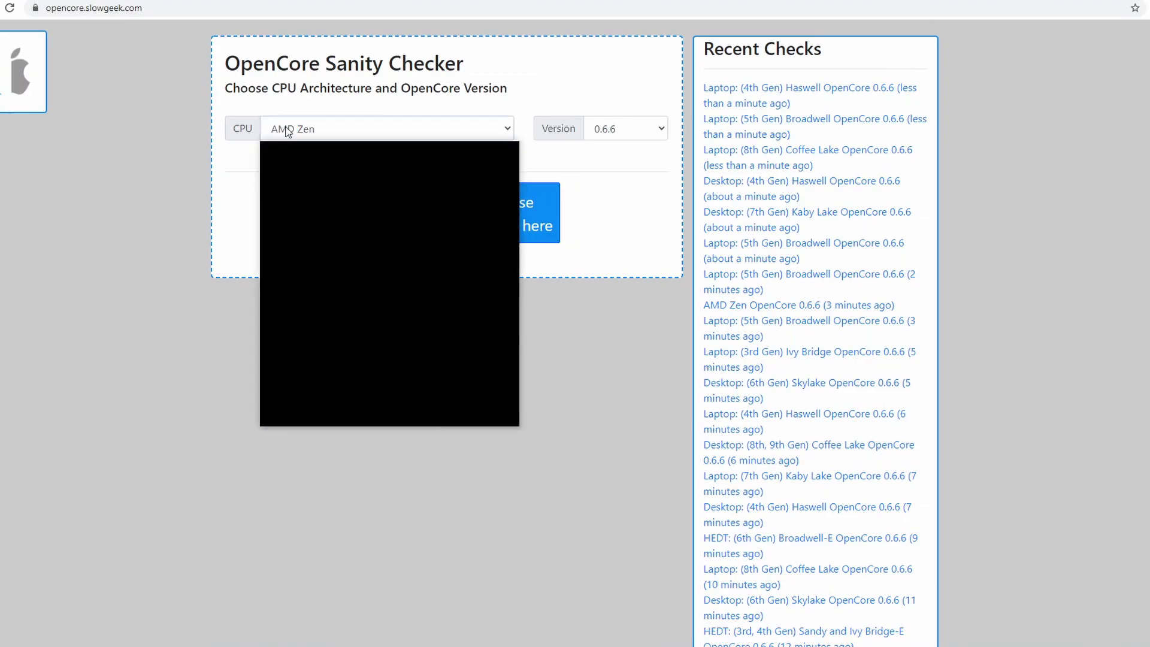
scroll(316, 221, down, 3)
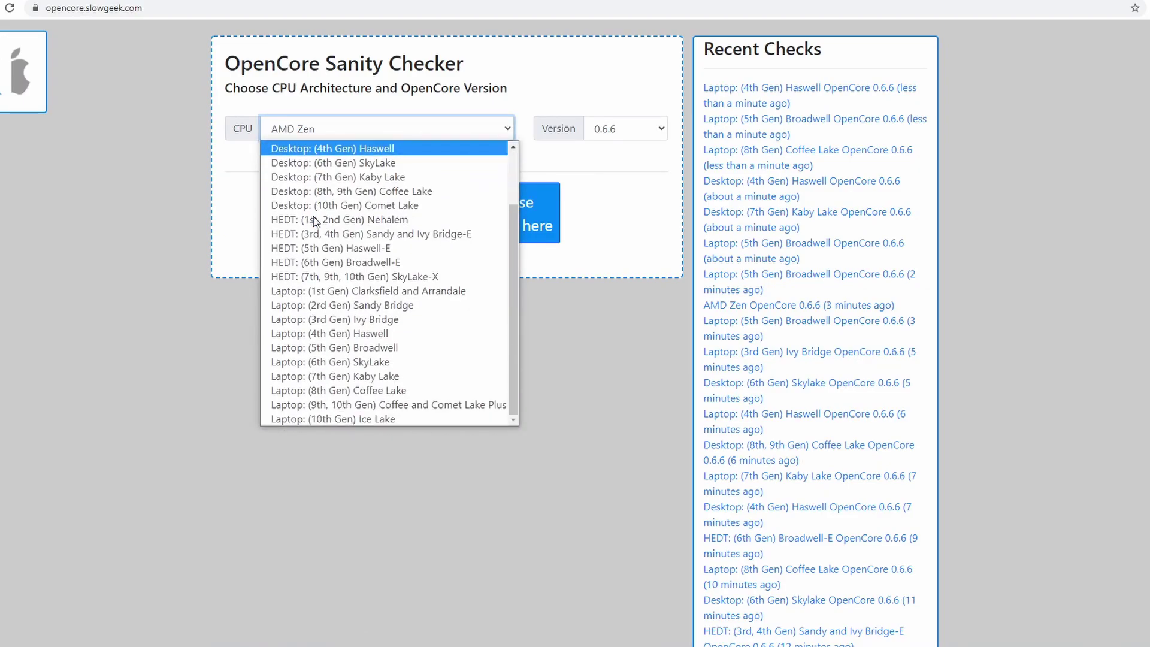
click(336, 334)
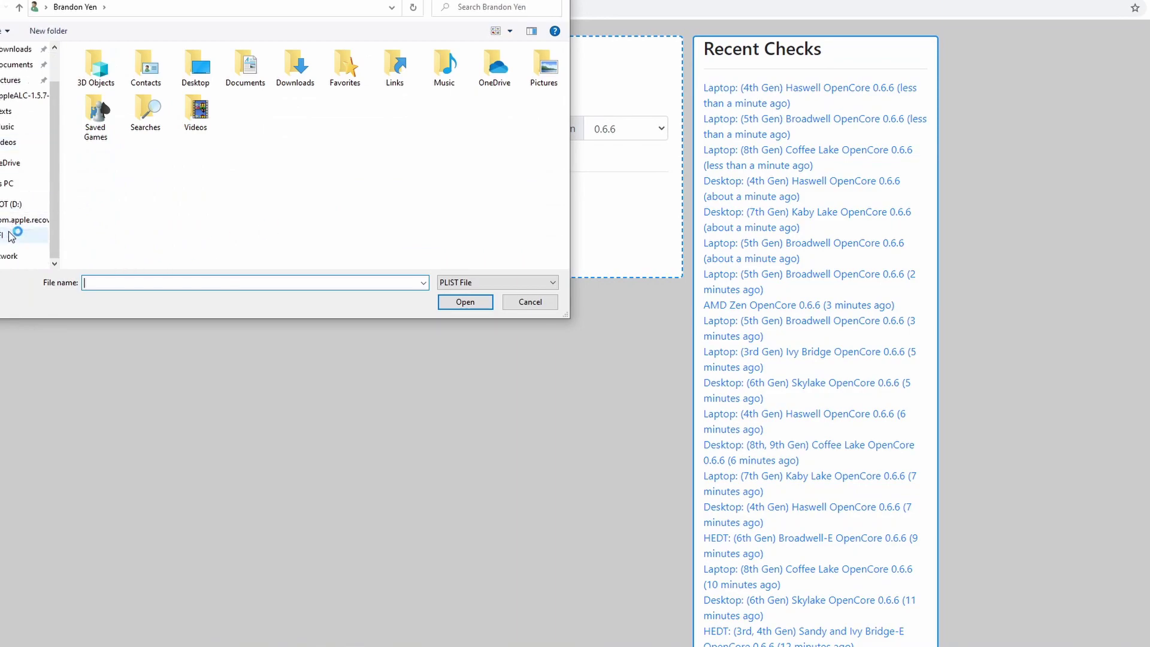
click(11, 236)
double_click(129, 82)
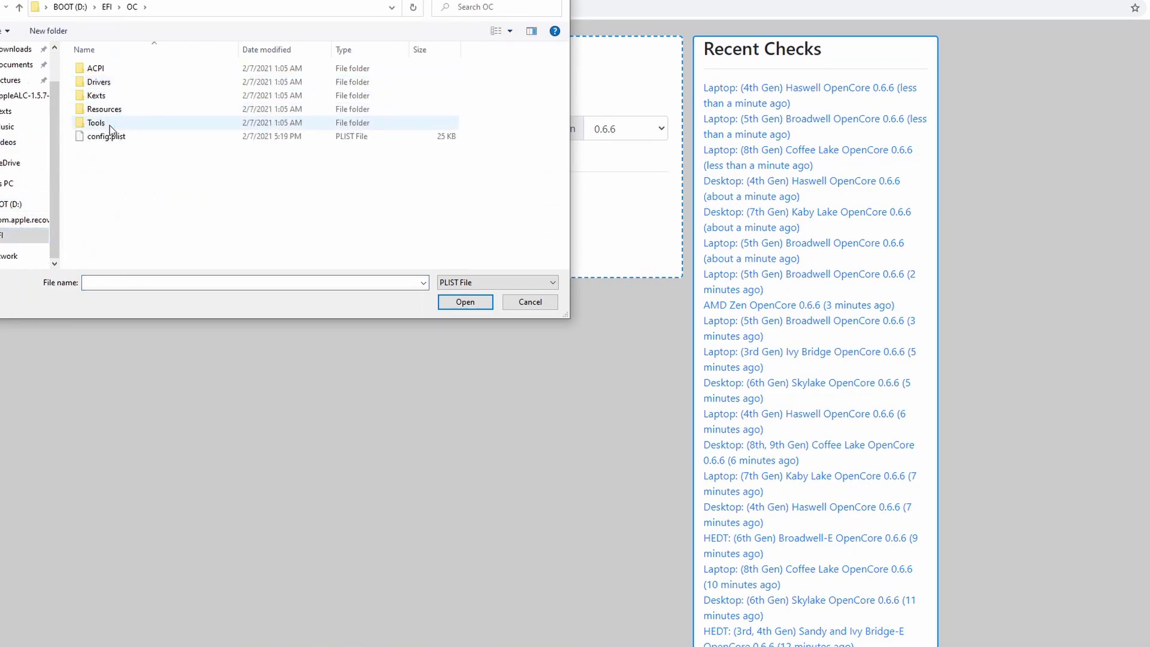
double_click(105, 136)
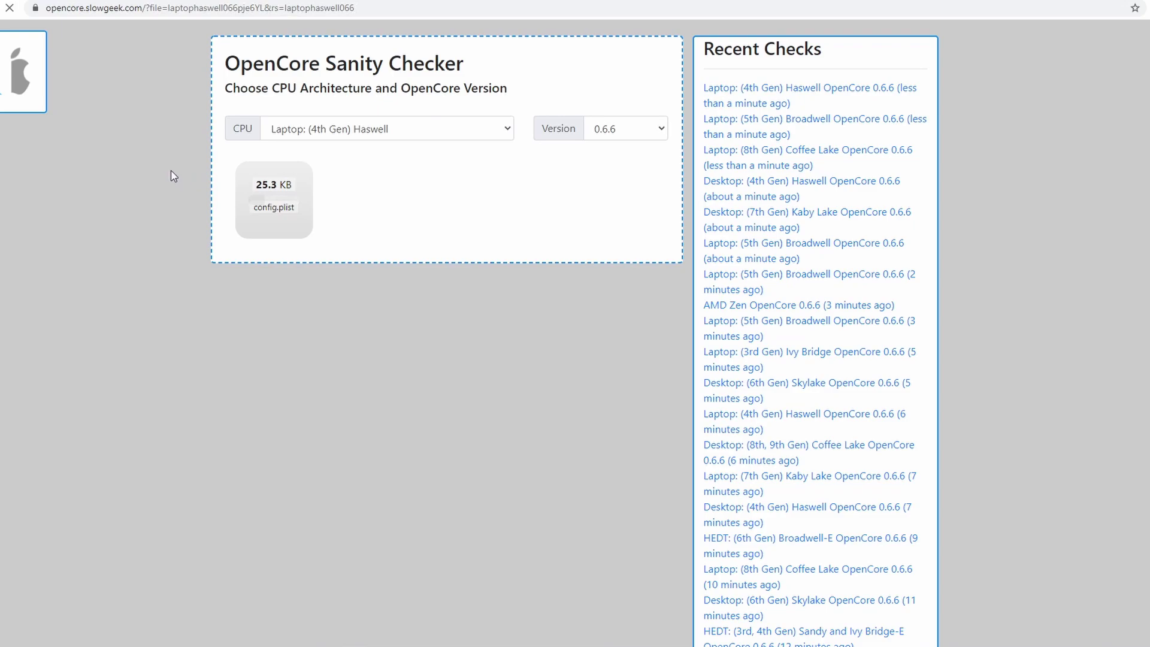
scroll(169, 174, down, 9)
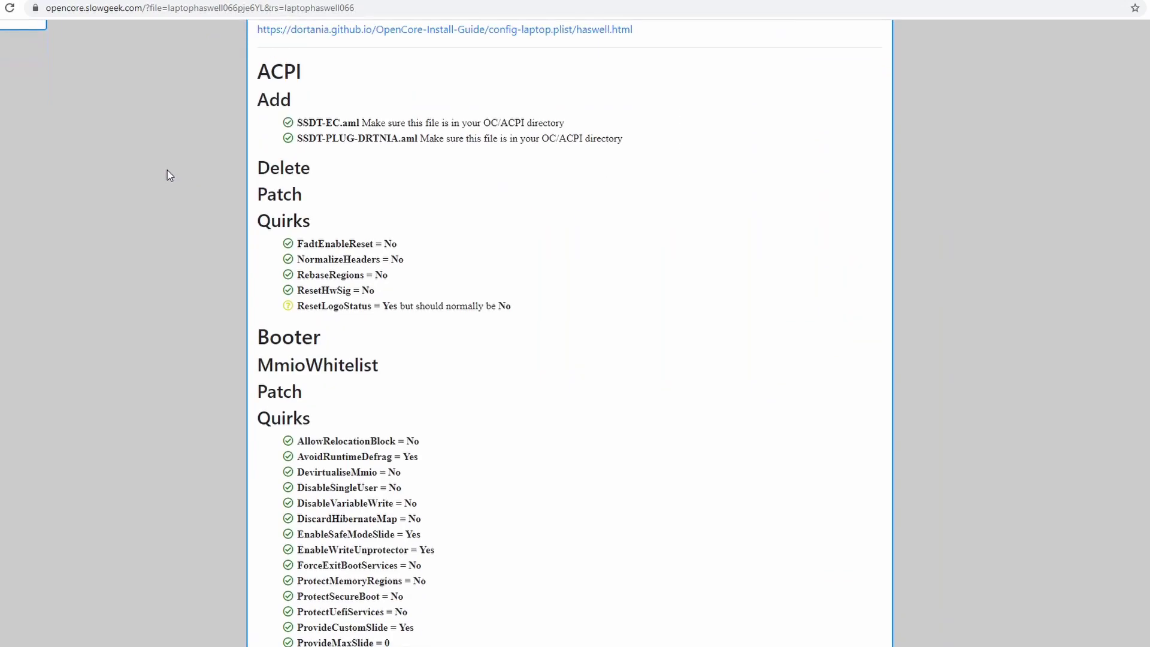
scroll(169, 175, down, 5)
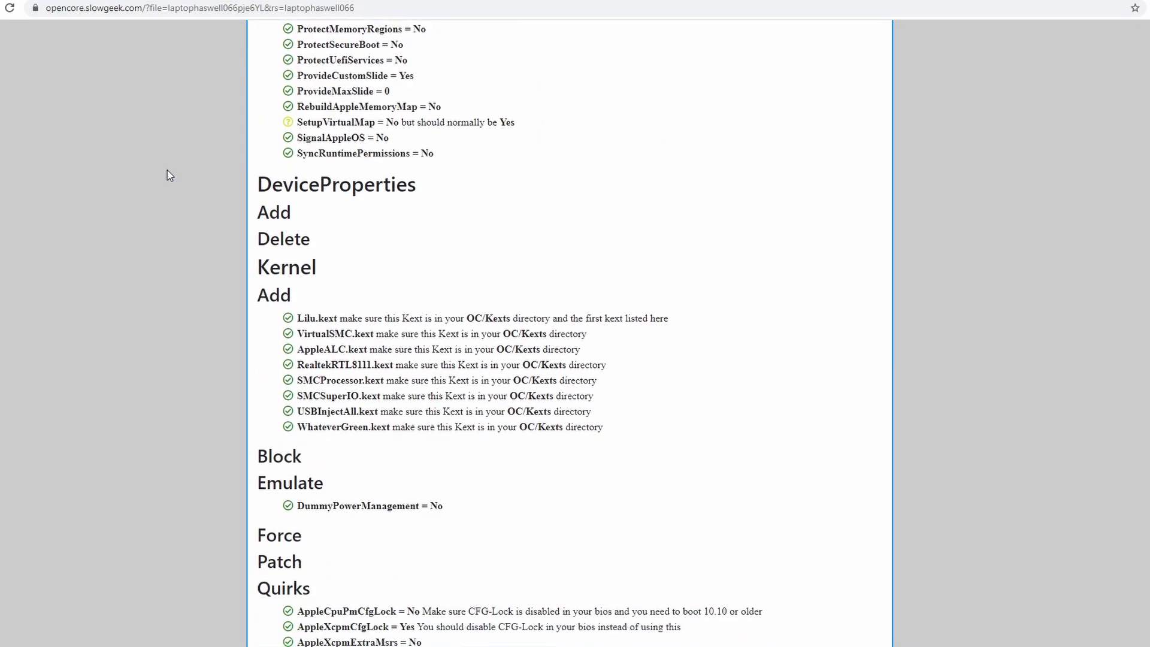
scroll(169, 175, down, 6)
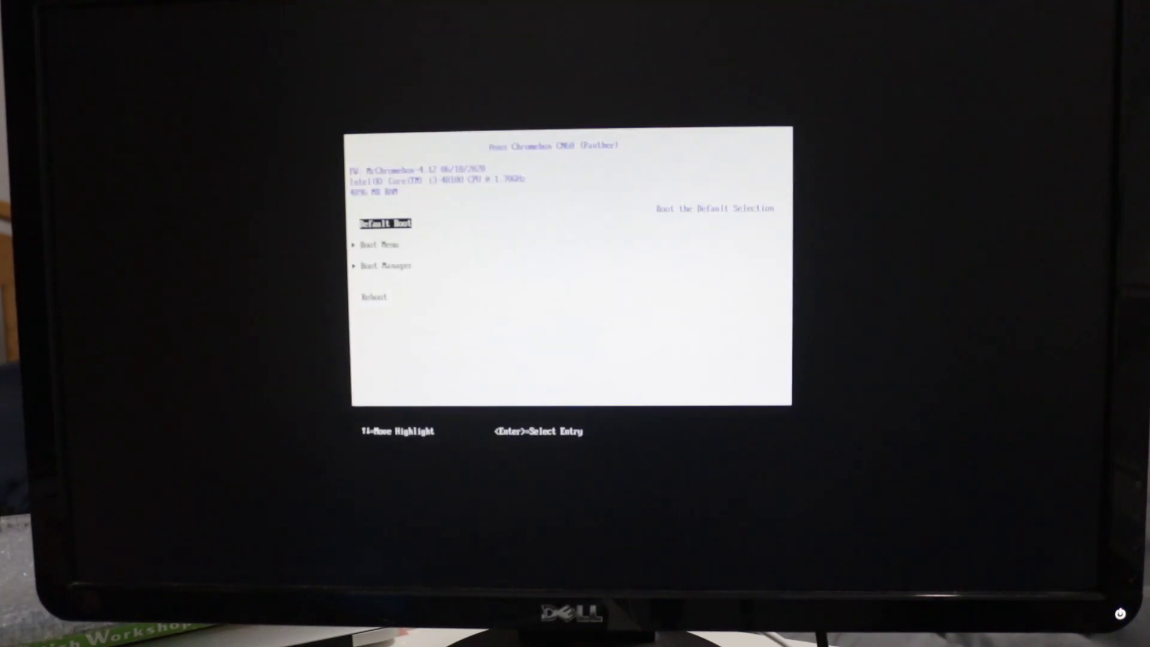
Boot the Chromebox from the SanDisk Cruzer Glide USB drive and start the BOOT (external) entry in OpenCore
key(Down)
key(Return)
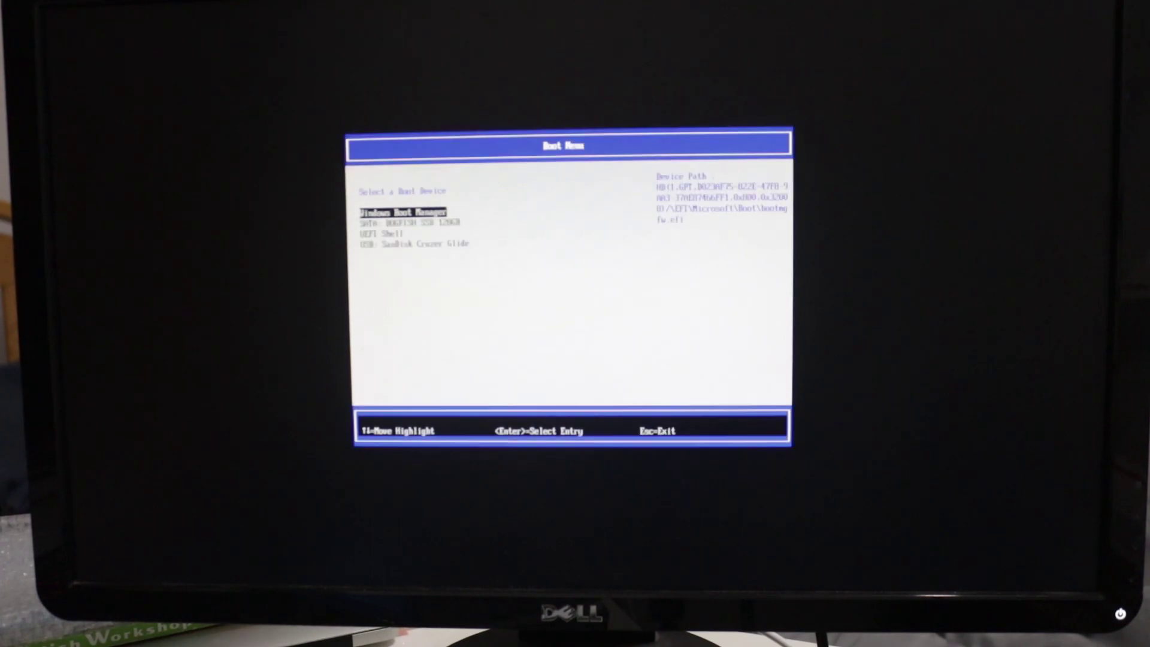
key(Down)
key(Down)
key(Down)
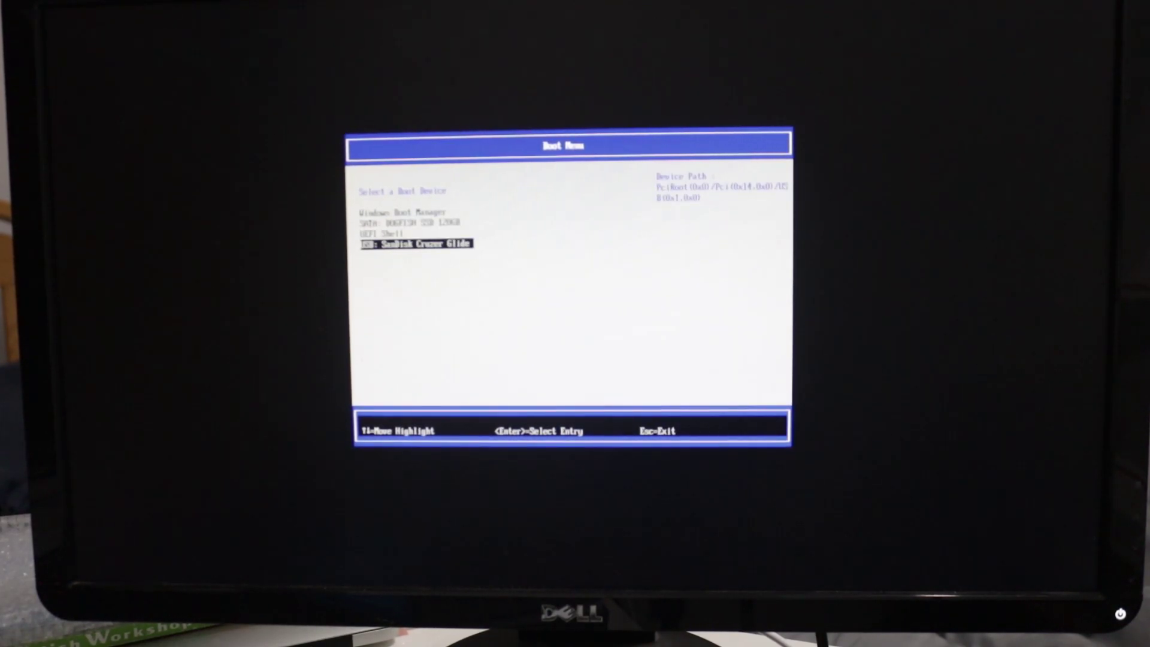
key(Return)
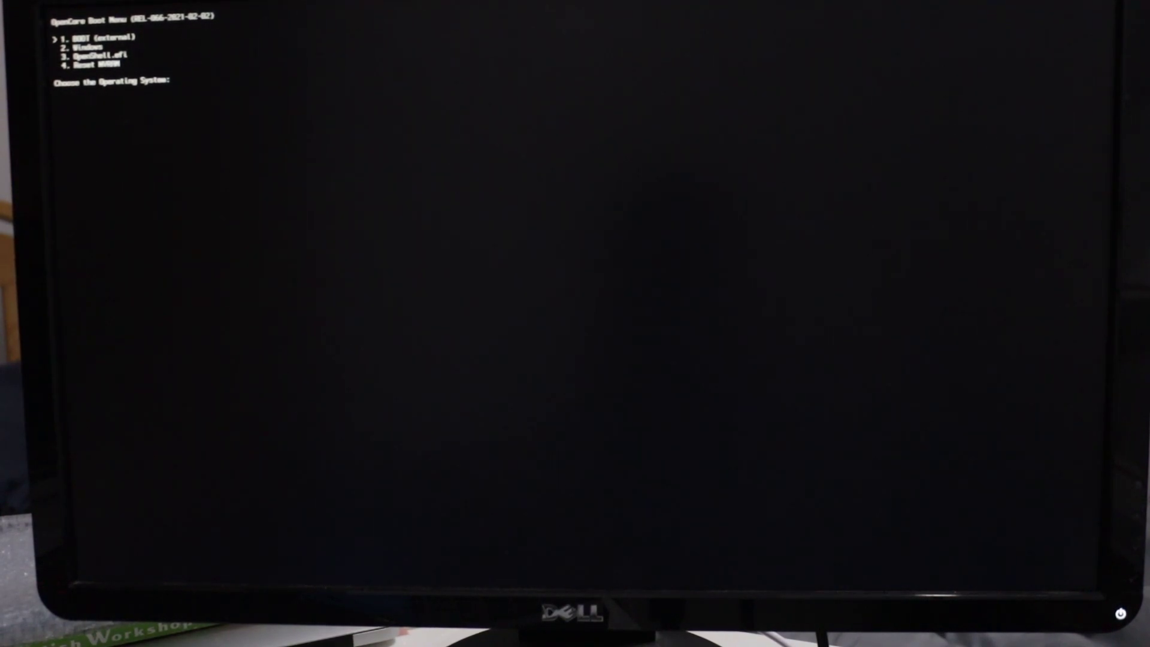
key(Return)
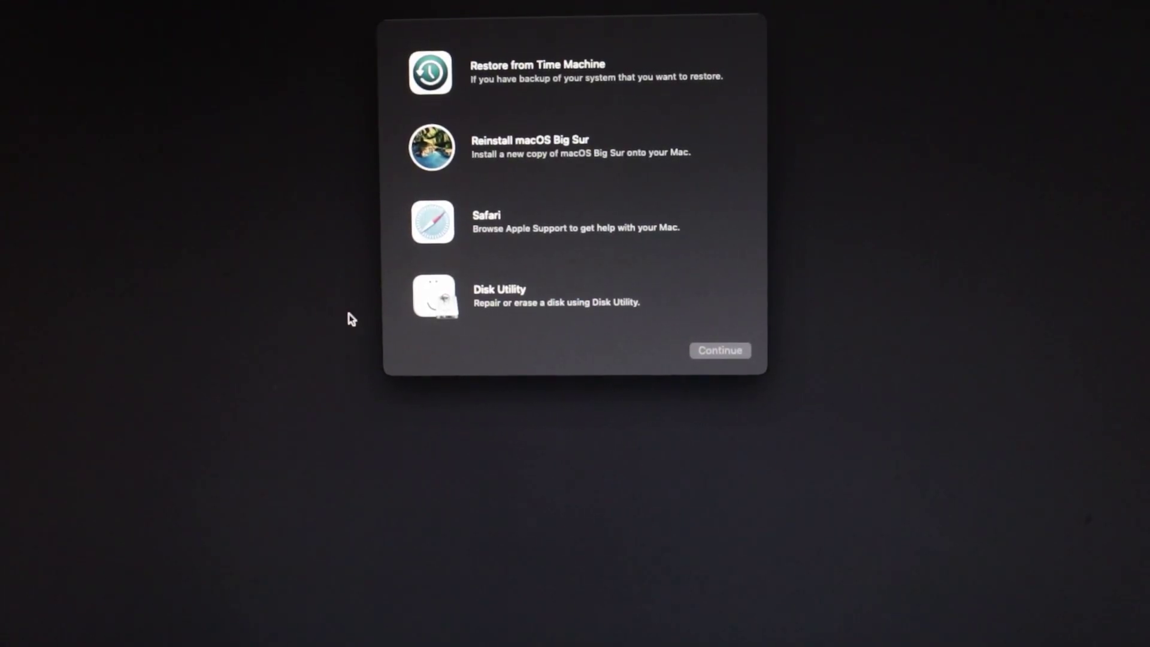
Open Disk Utility from macOS Recovery and show all devices, including the physical disks
click(501, 310)
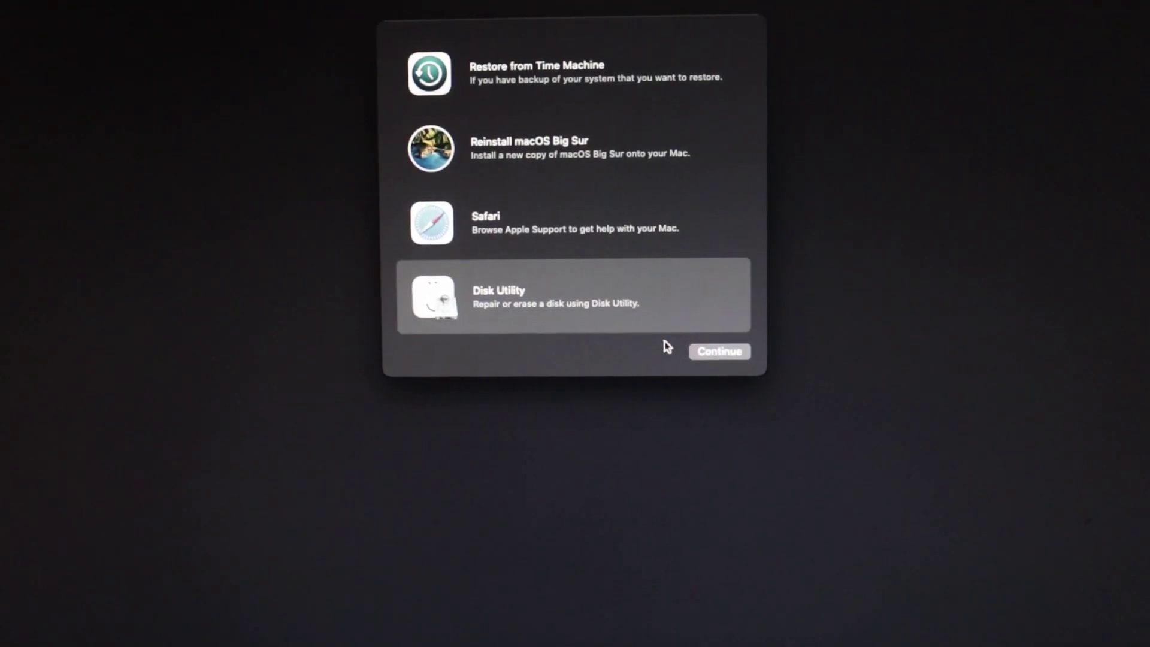
click(712, 357)
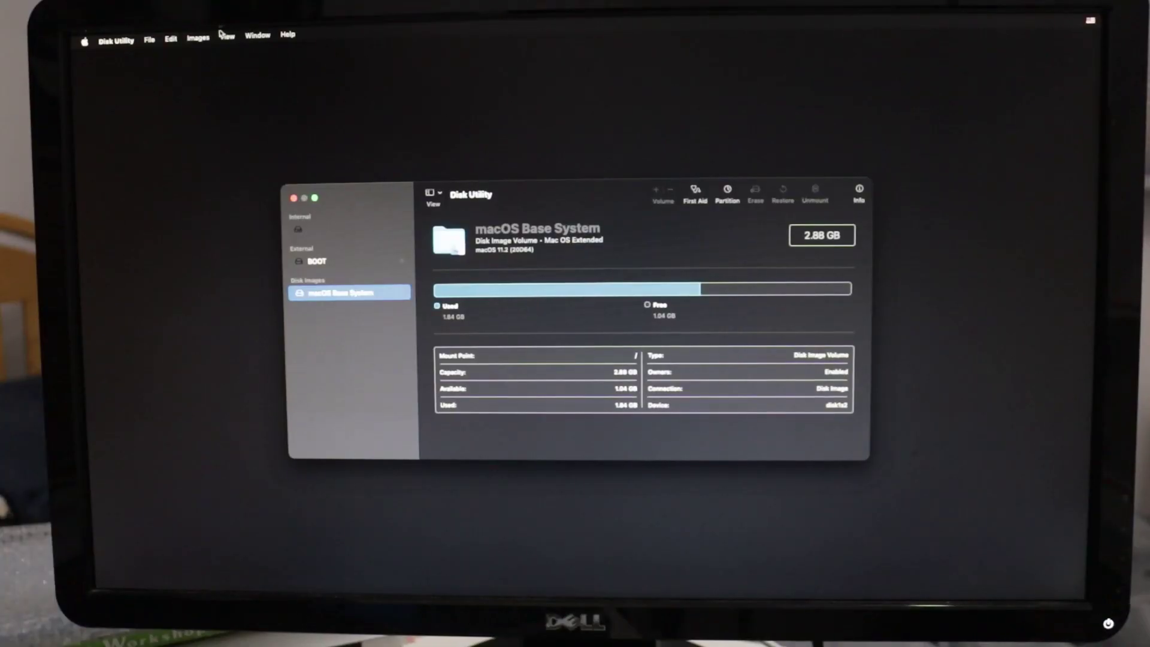
click(226, 36)
click(235, 68)
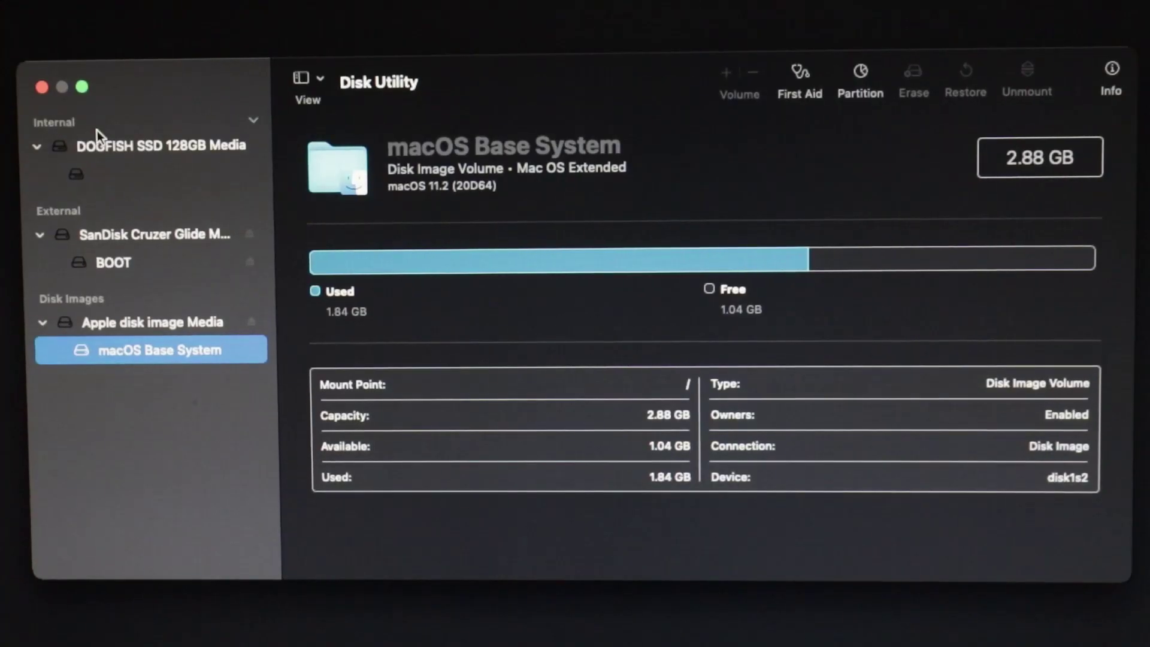
Erase the DOGFISH SSD 128GB Media disk as Untitled with APFS format and the GUID Partition Map scheme
click(324, 222)
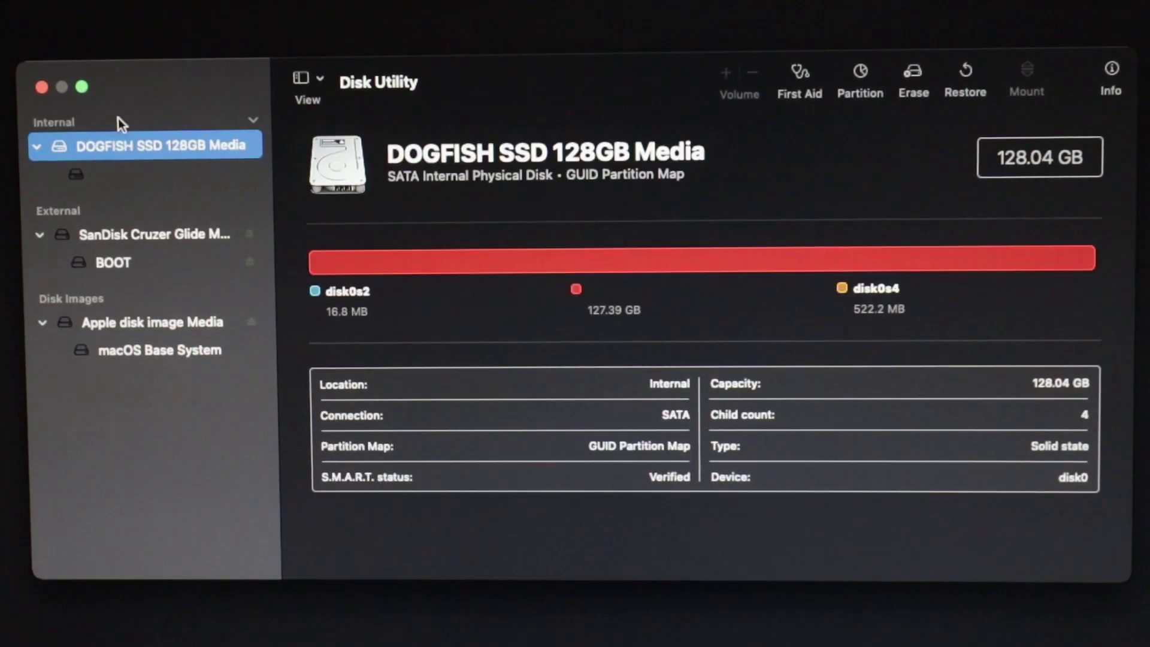
click(908, 74)
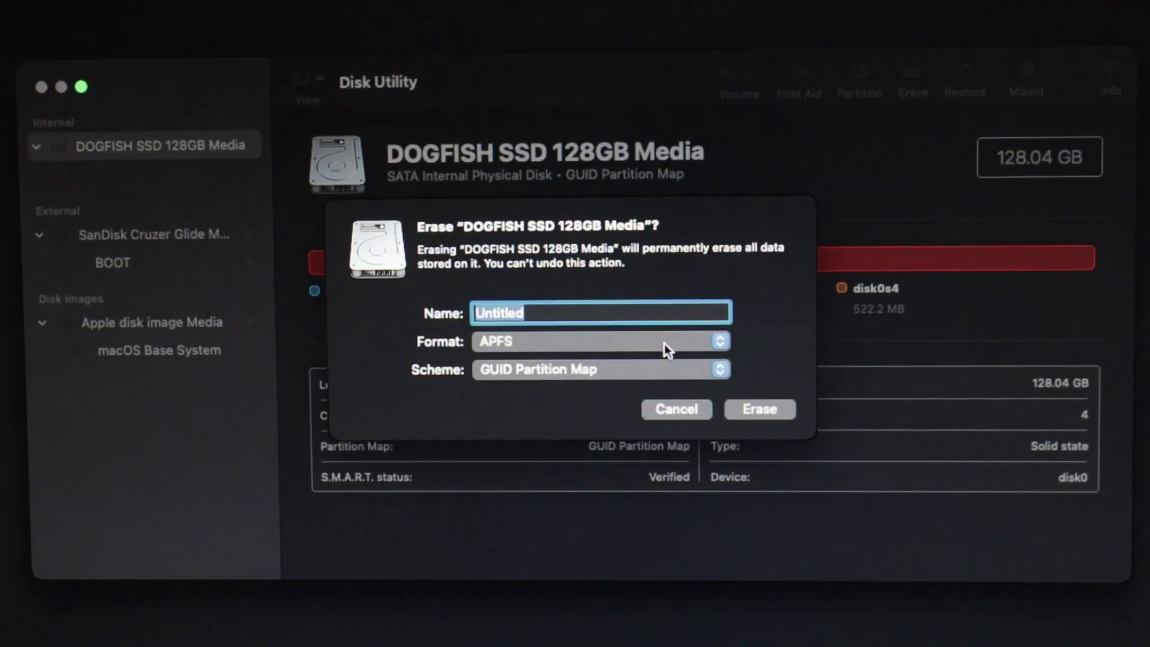
click(663, 344)
click(659, 344)
click(608, 372)
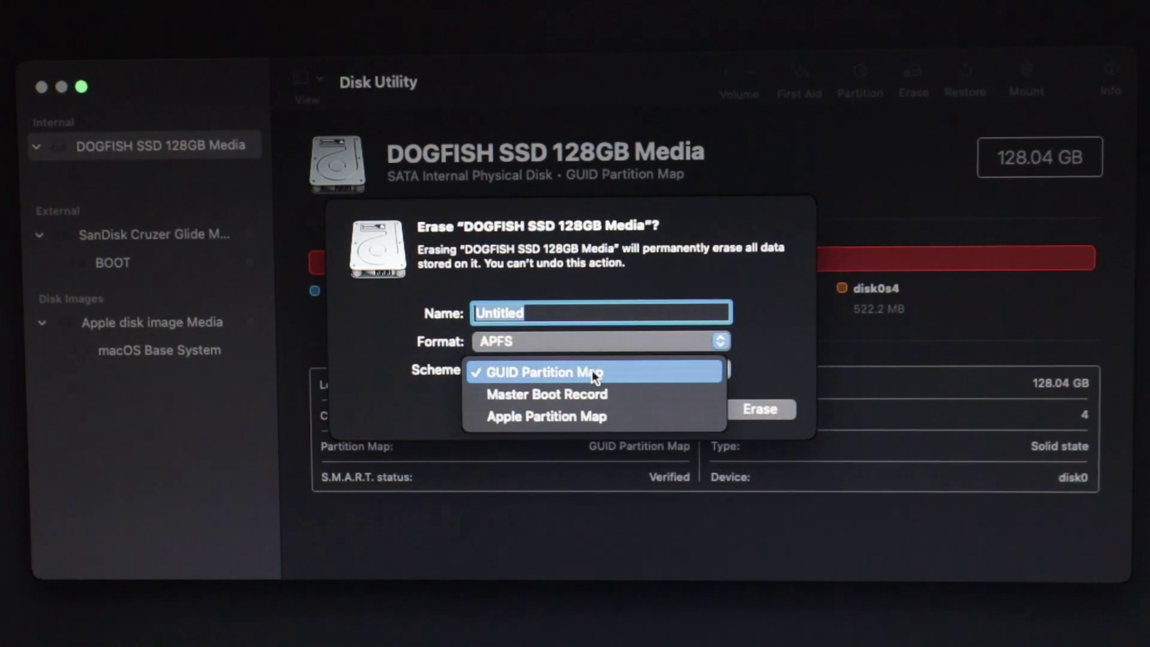
click(593, 375)
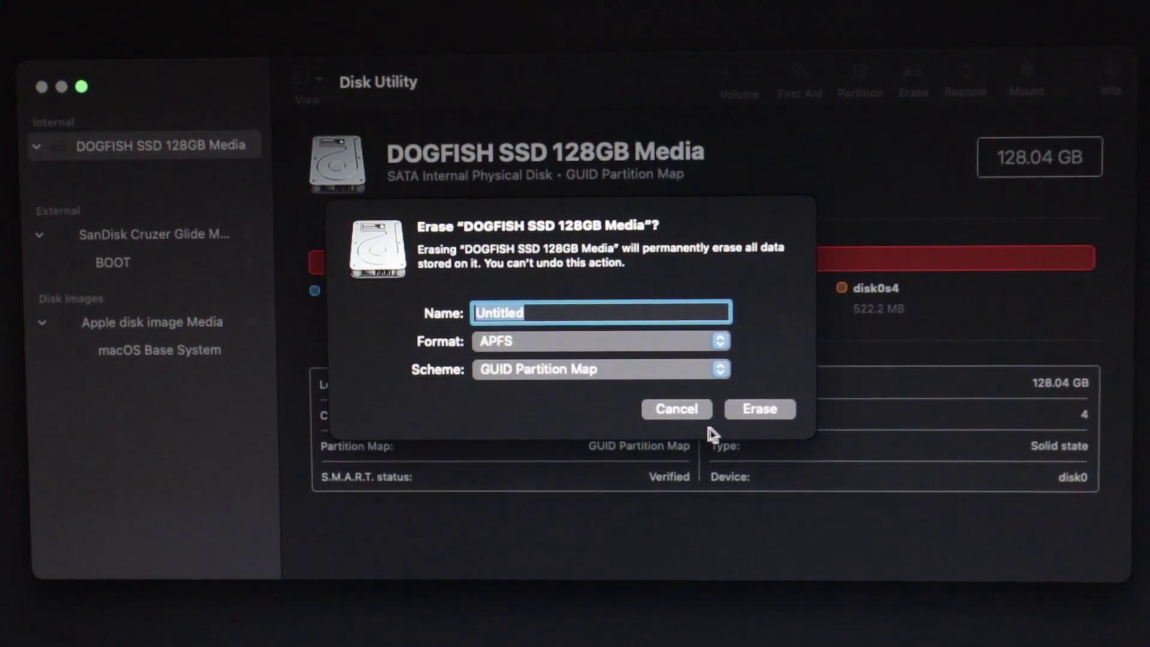
click(737, 414)
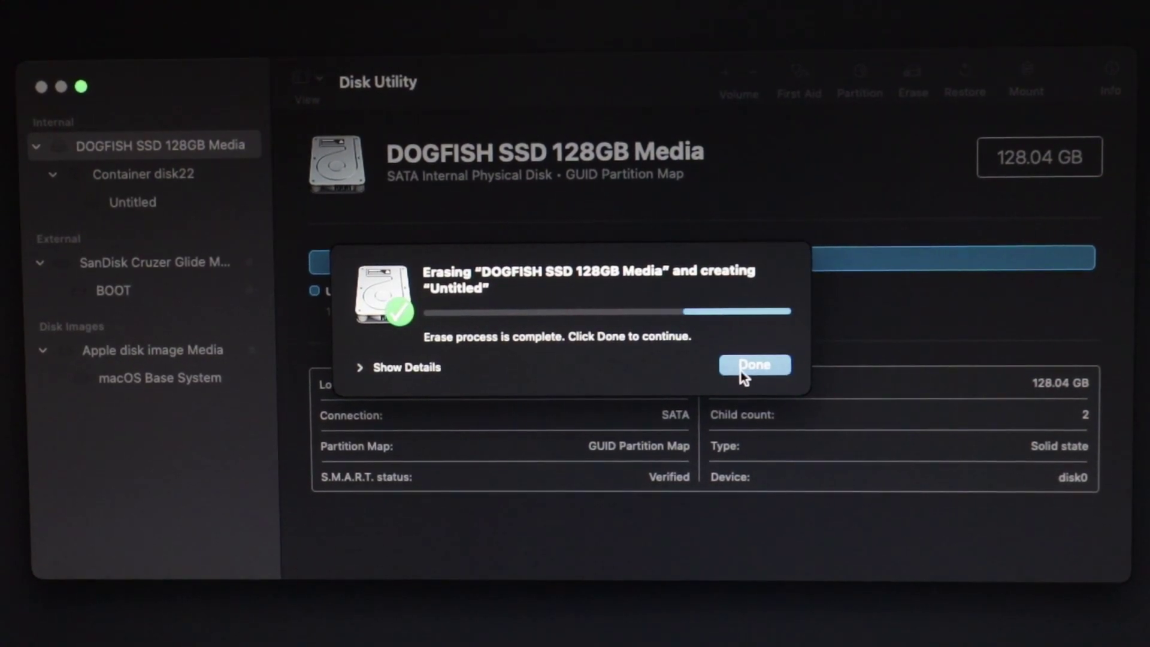
click(740, 371)
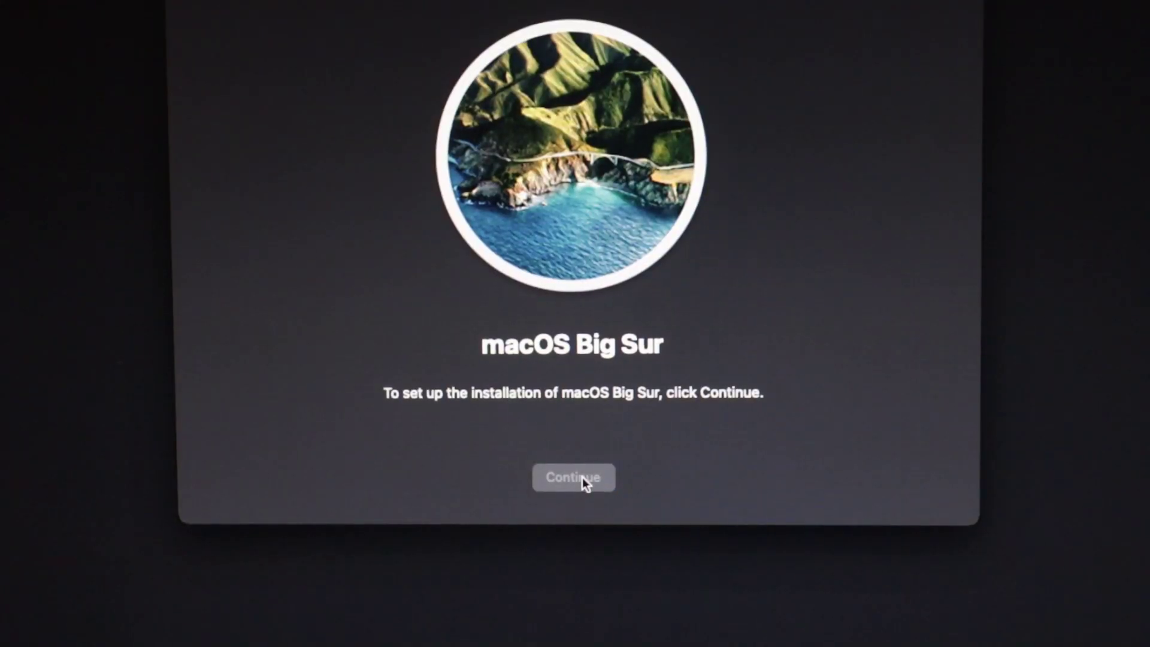
Start the macOS Big Sur installation and proceed through its opening screens
click(582, 476)
click(595, 477)
click(595, 473)
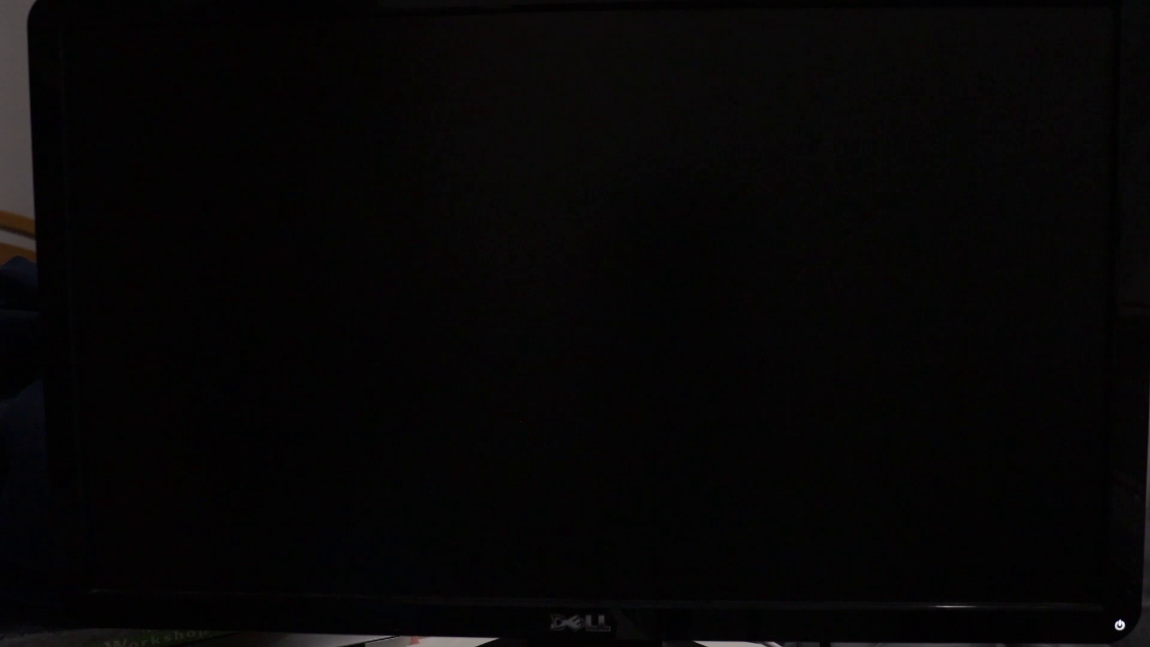
Reboot from the SanDisk Cruzer Glide USB drive and start the macOS Installer entry in OpenCore
key(Escape)
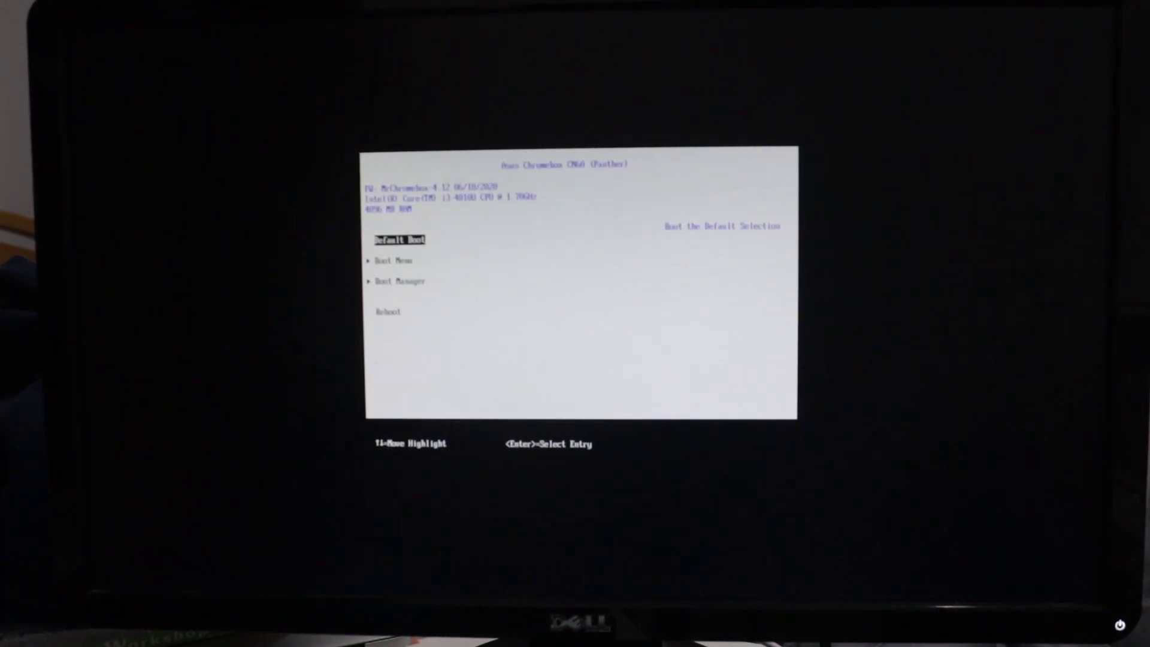
key(Return)
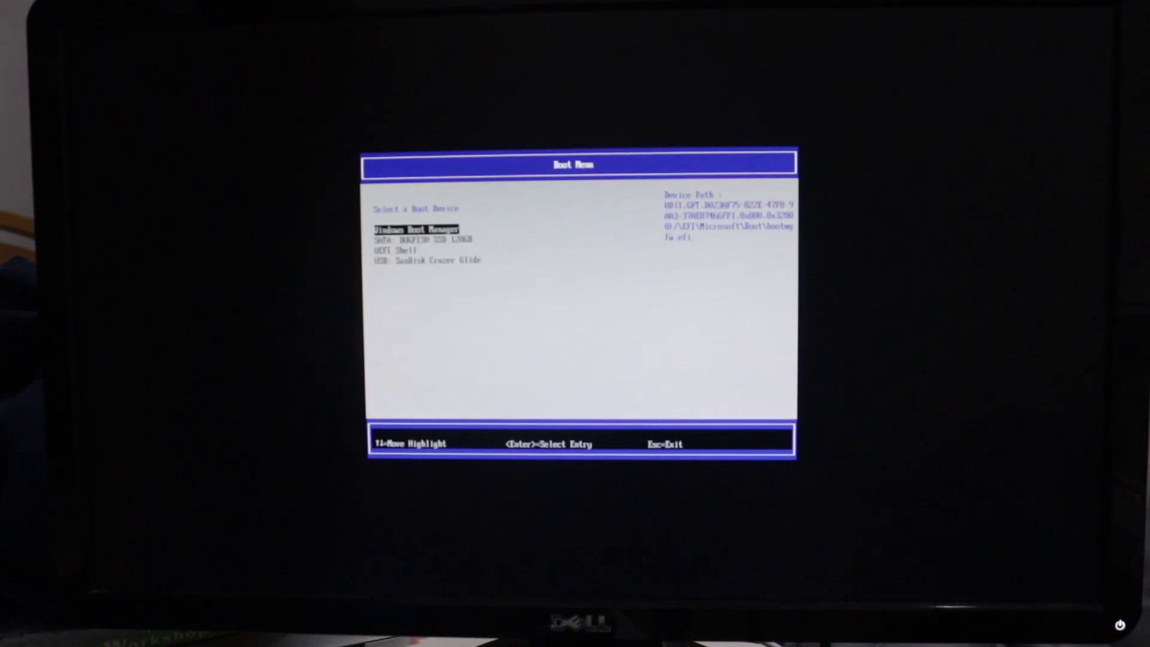
key(Down)
key(Return)
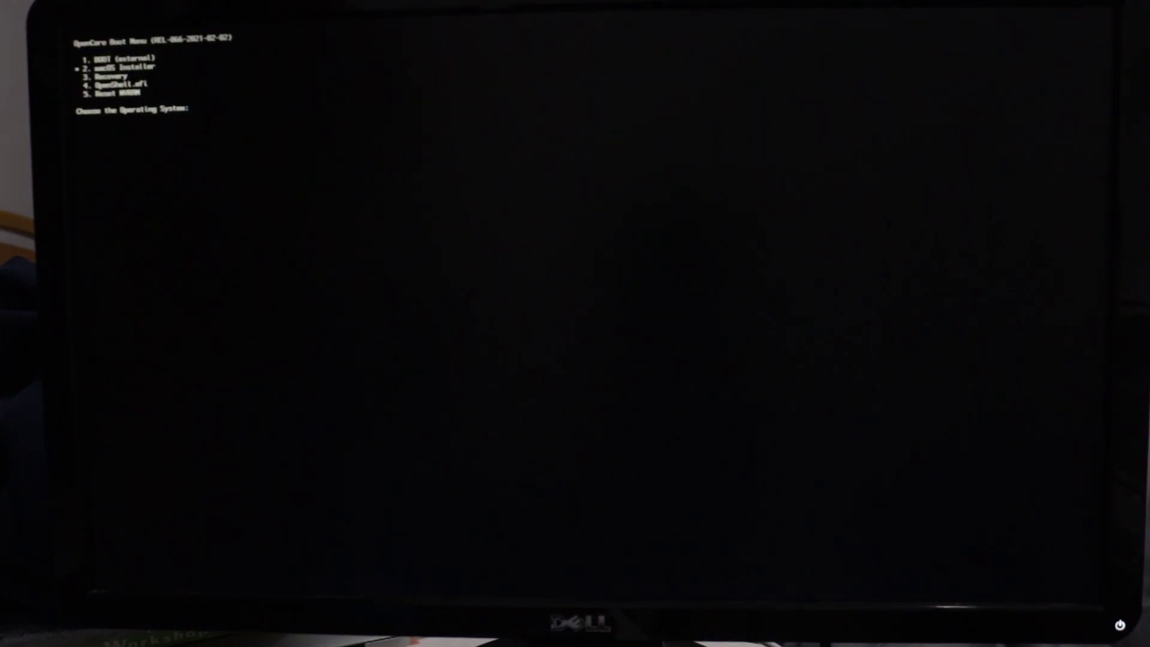
key(Return)
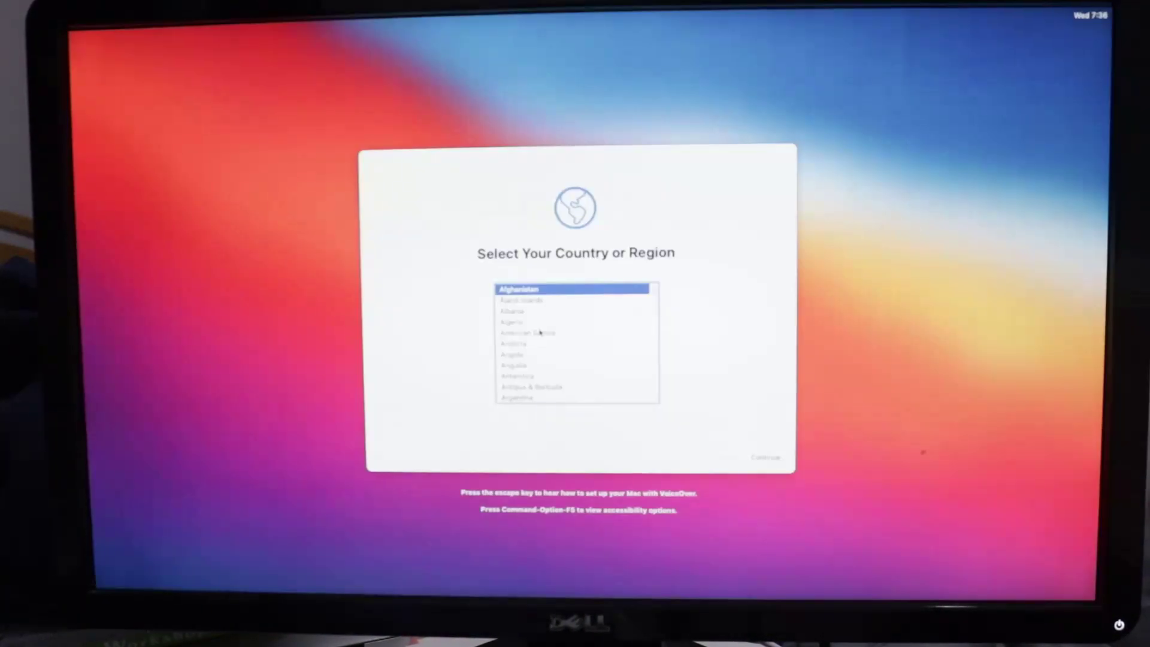
Choose the country or region, keep the English (US) language settings and advance through the setup screens to computer account creation
scroll(540, 332, down, 20)
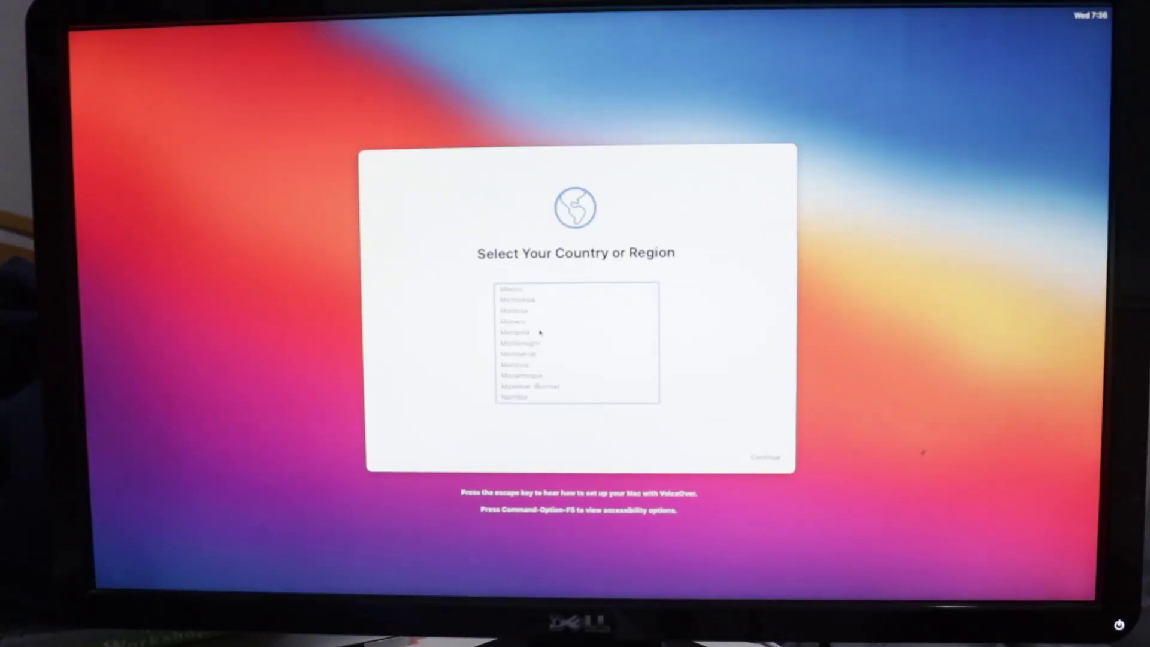
click(765, 457)
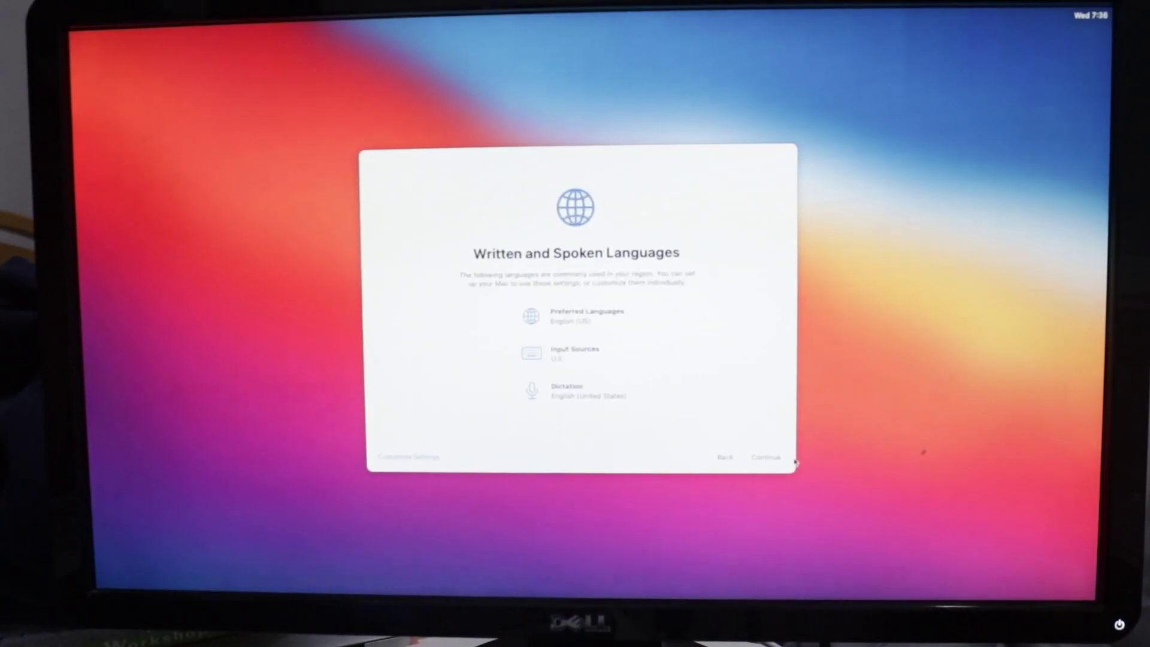
click(767, 457)
click(766, 457)
click(396, 457)
click(398, 458)
click(608, 361)
click(768, 458)
click(612, 356)
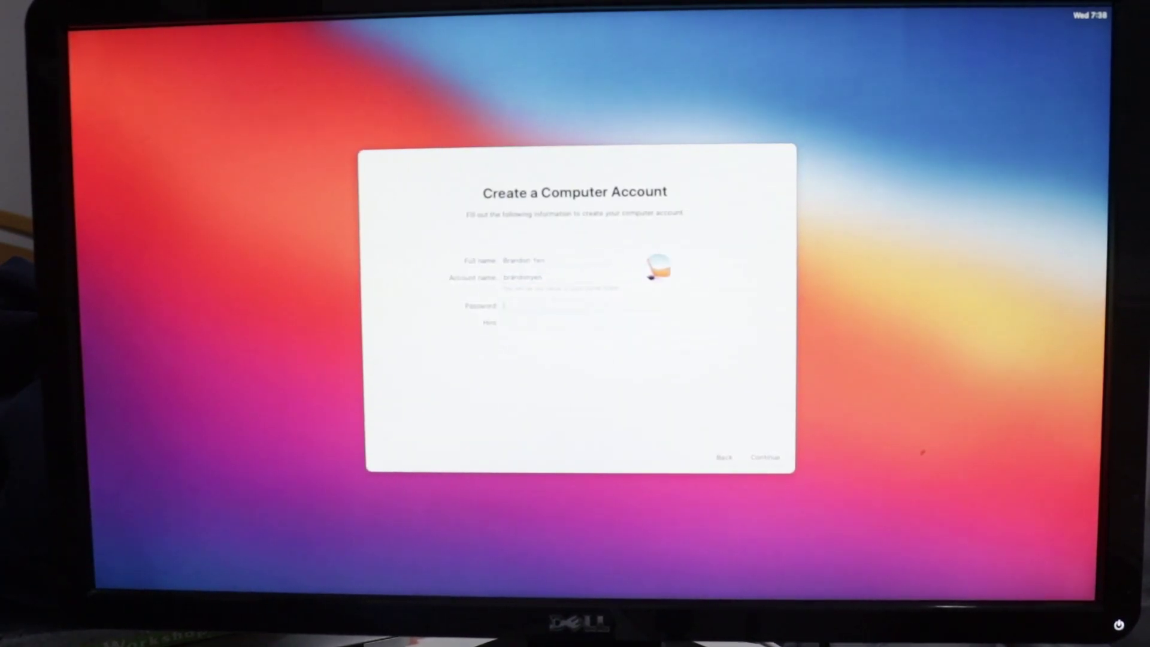
Enter and verify the account password for the new computer account
key(Tab)
text(••)
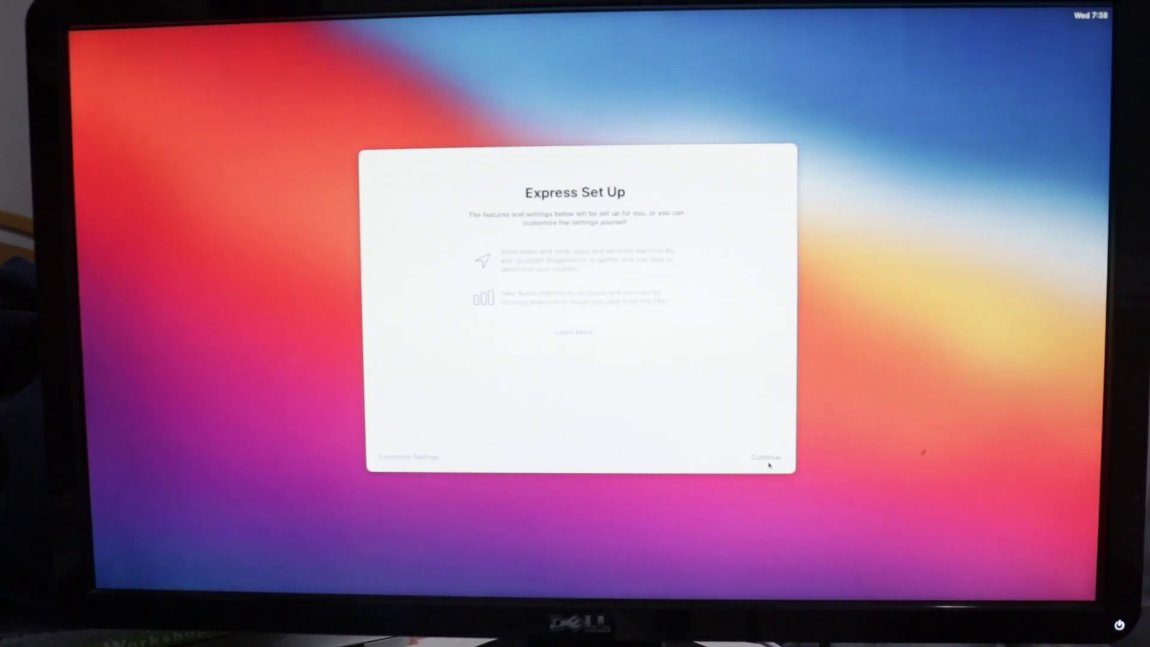
Accept Express Set Up, proceed through the remaining setup screens and choose the Dark look
click(768, 458)
click(767, 458)
click(766, 458)
click(766, 458)
click(579, 309)
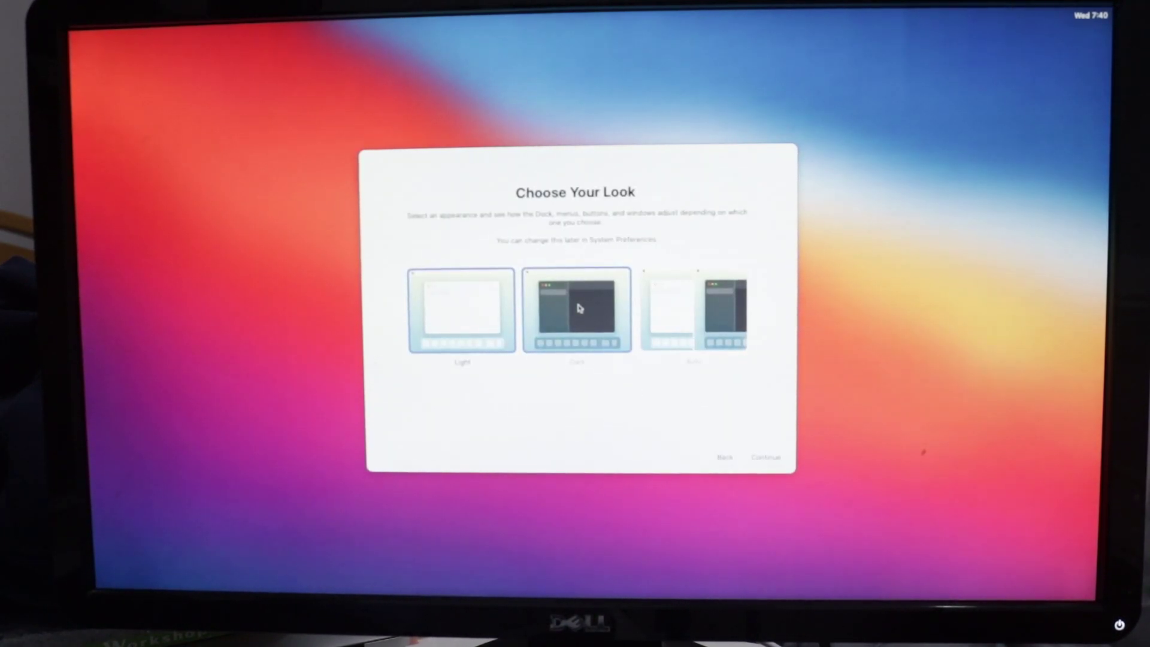
click(759, 459)
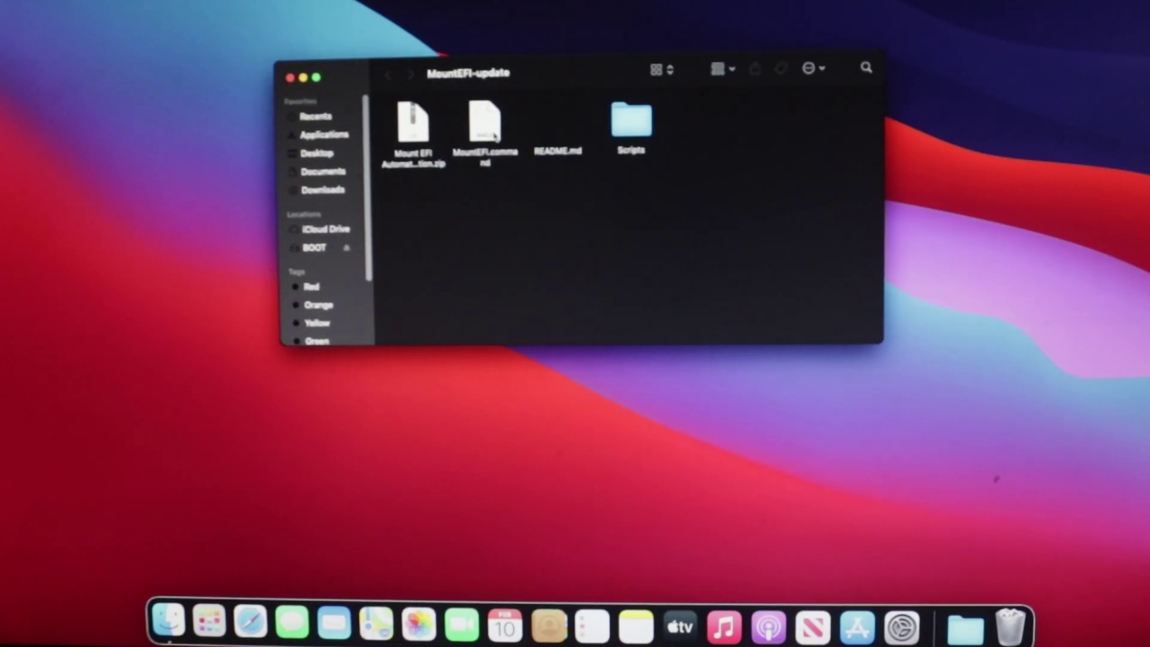
Allow MountEFI.command to open through Security & Privacy and use it to mount the boot drive's EFI partition
click(494, 136)
double_click(495, 136)
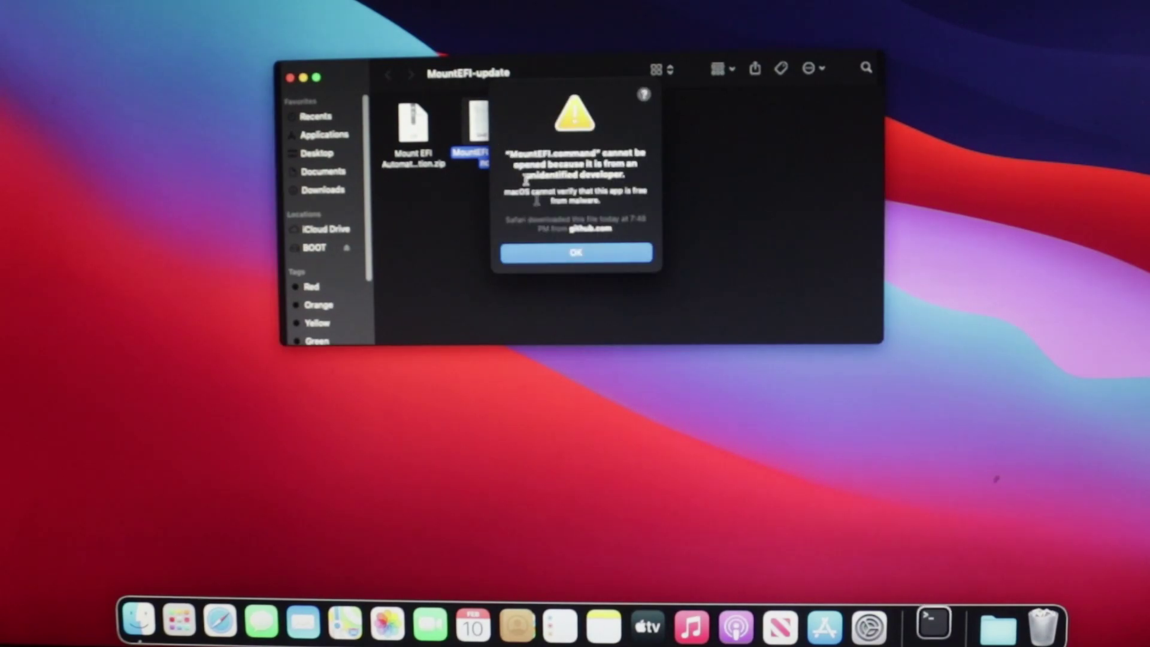
click(576, 254)
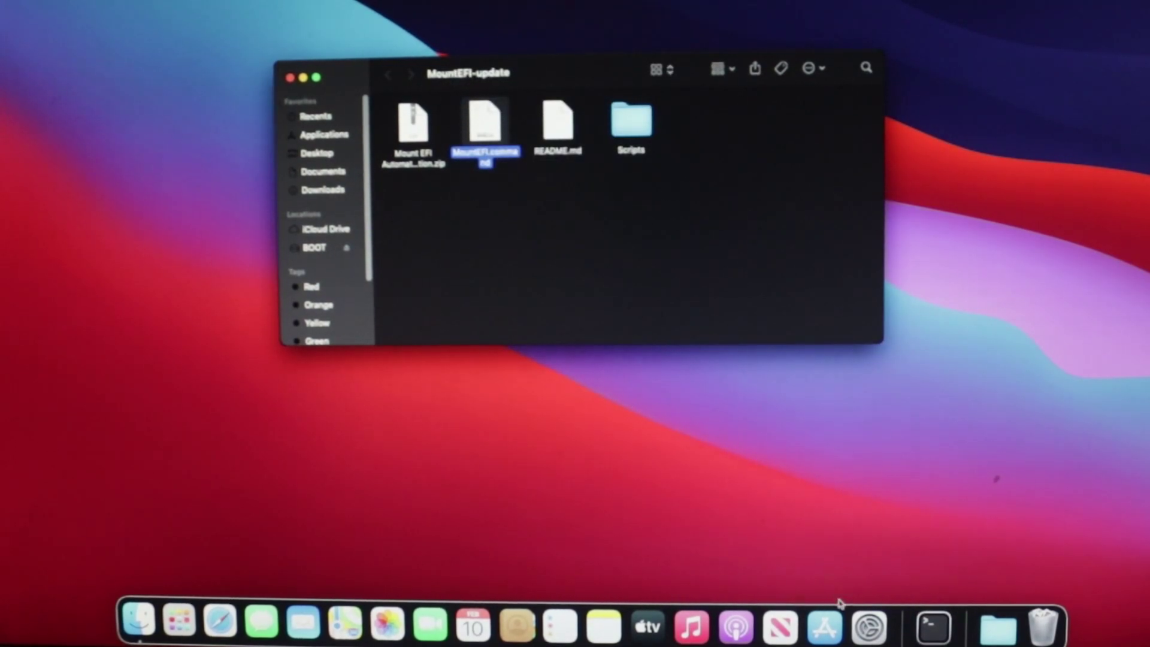
click(868, 624)
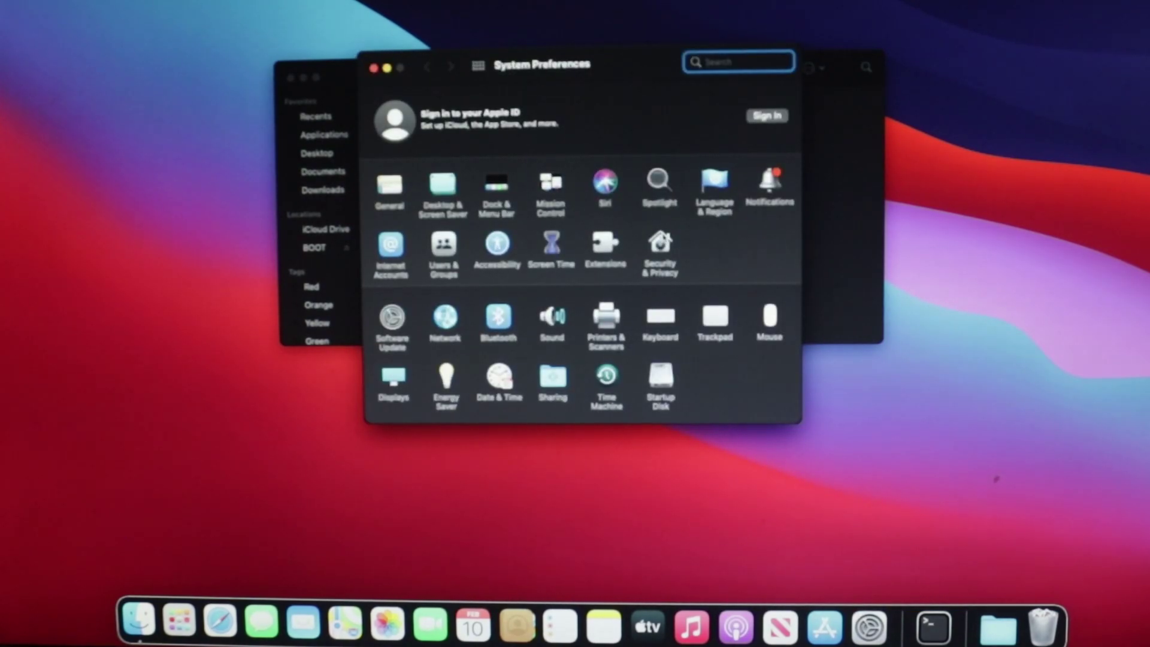
click(659, 246)
click(736, 326)
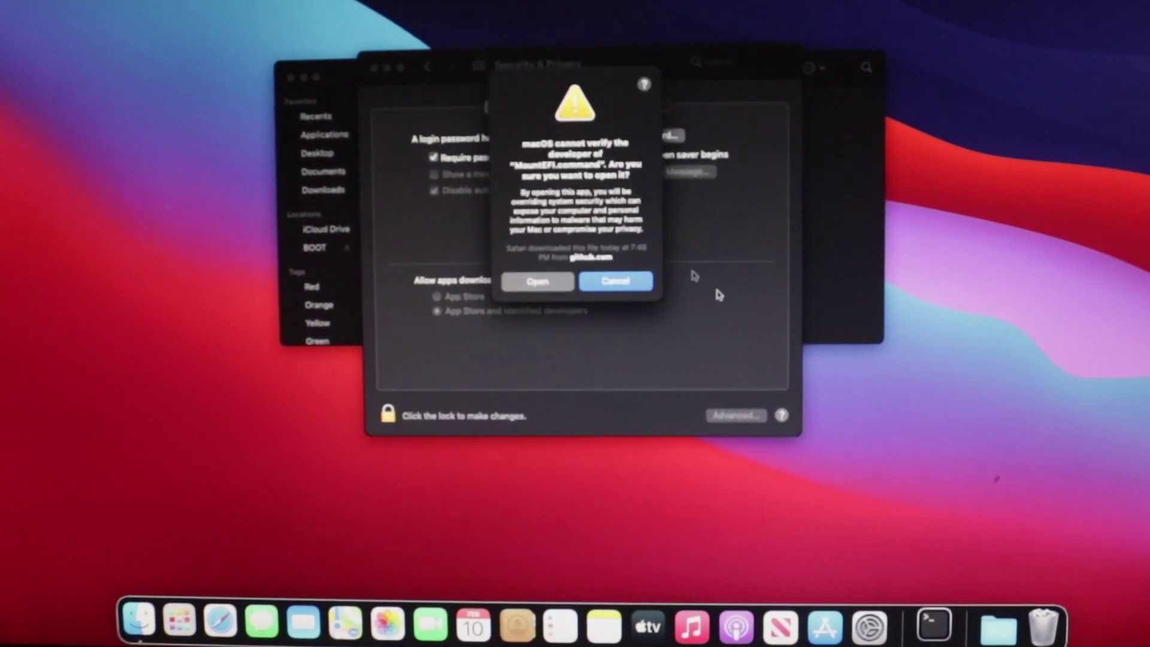
click(537, 281)
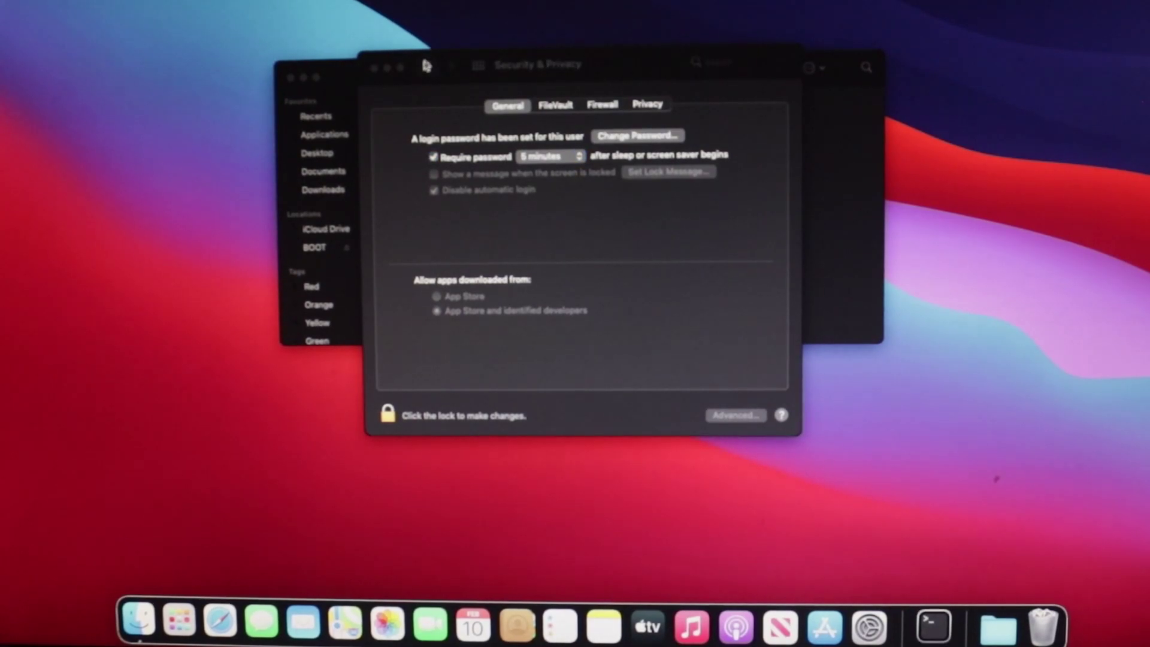
click(375, 69)
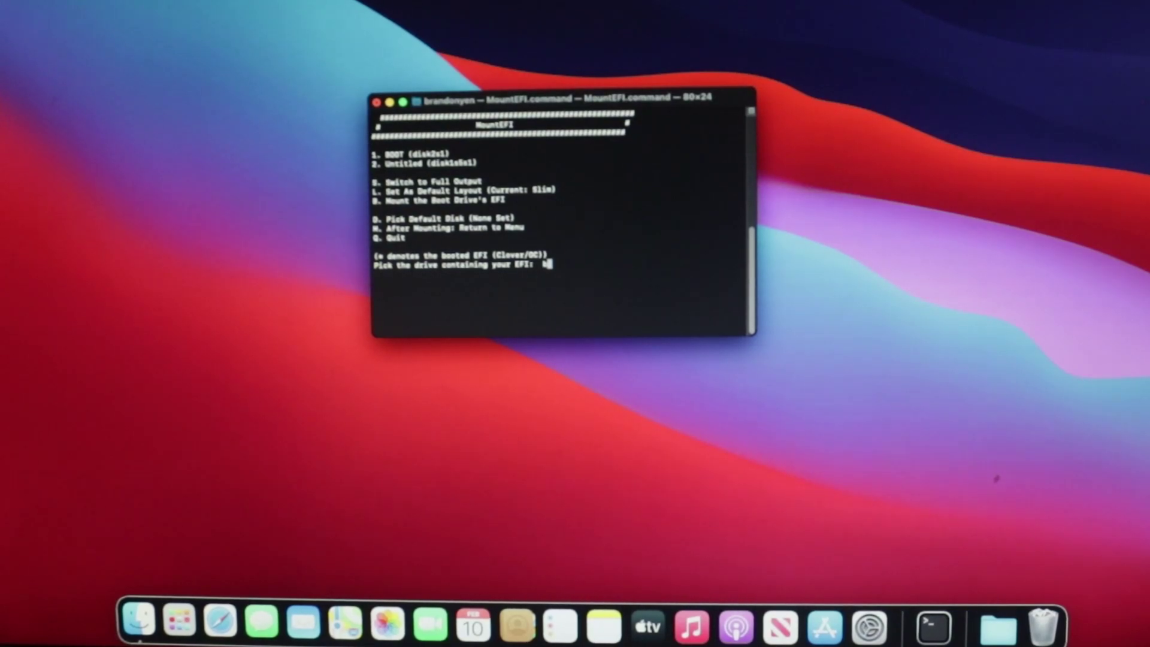
key(Return)
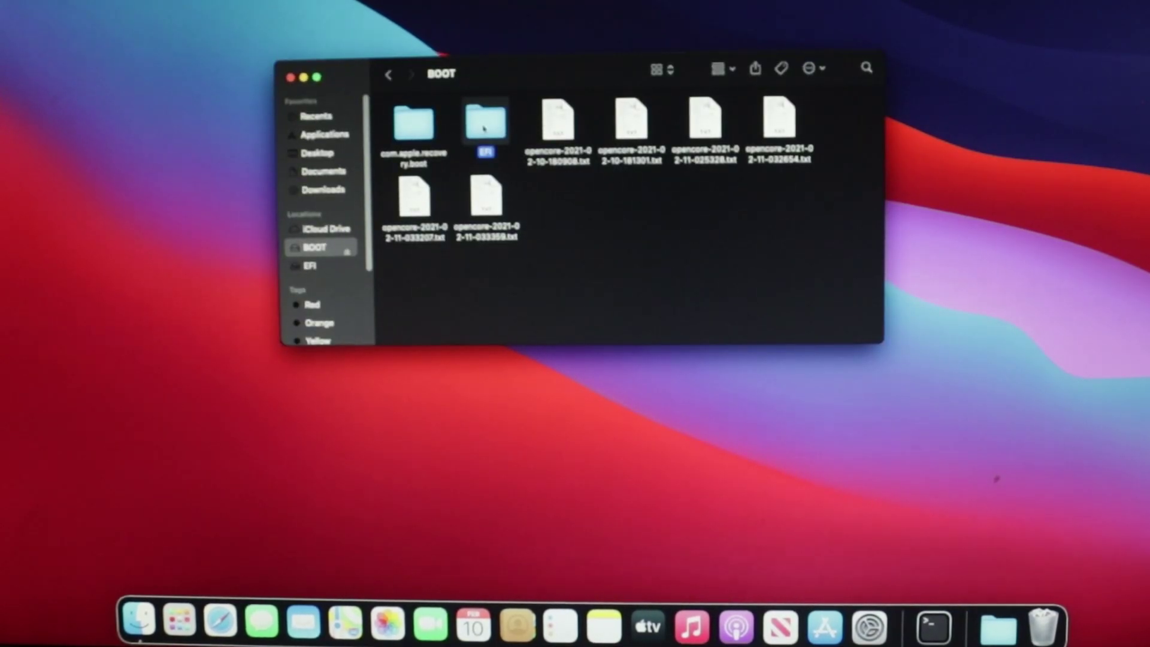
Copy the EFI folder from the BOOT drive to the mounted EFI partition and reboot into macOS
drag(484, 128, 341, 272)
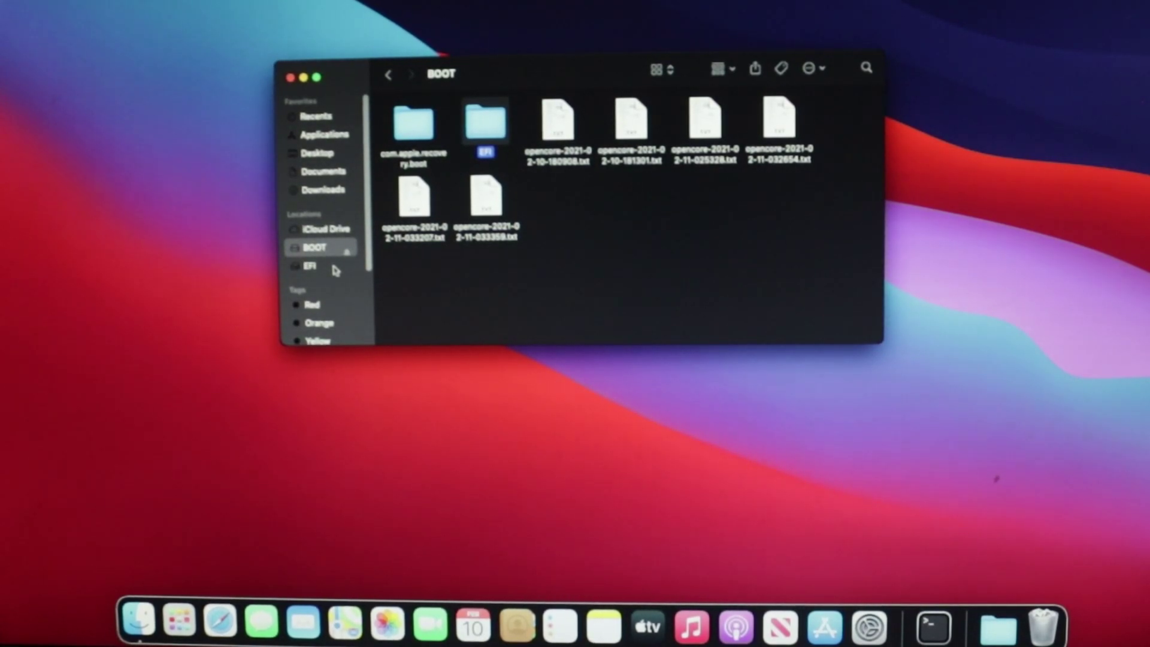
click(337, 269)
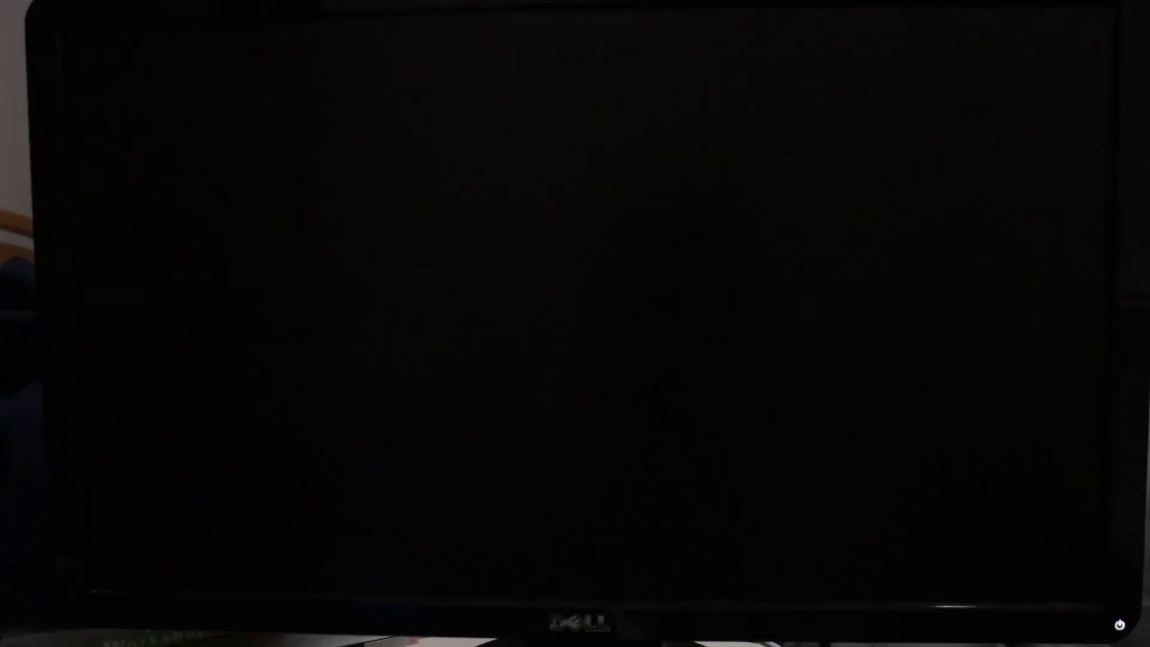
key(Return)
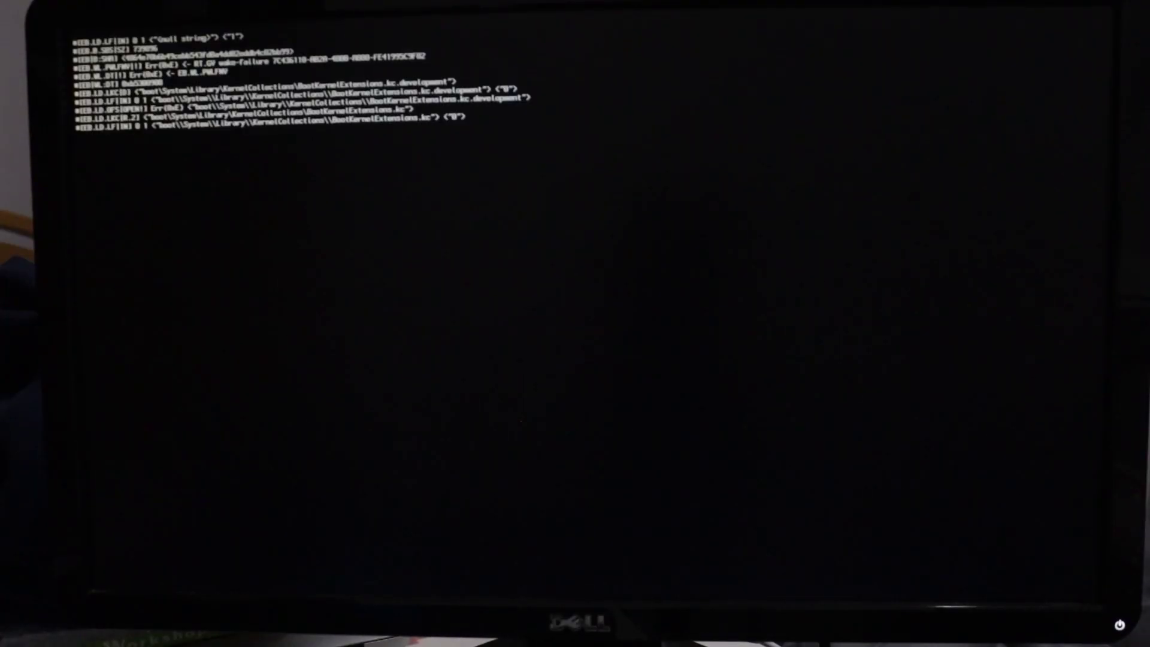